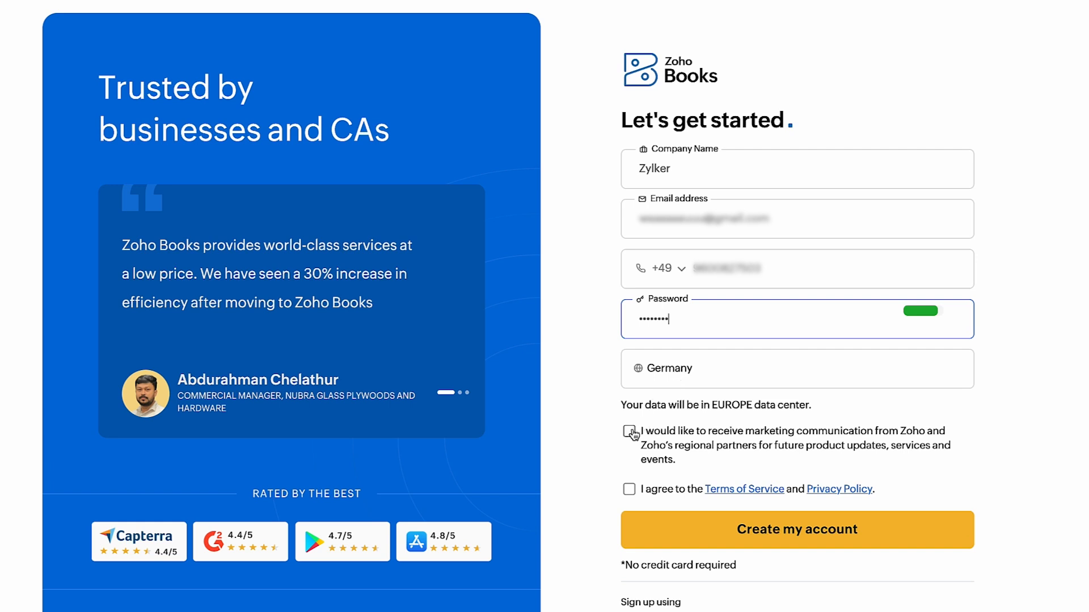
Opt in to marketing communication, accept the terms, and create the account, verifying it with the one-time code
left_click(630, 432)
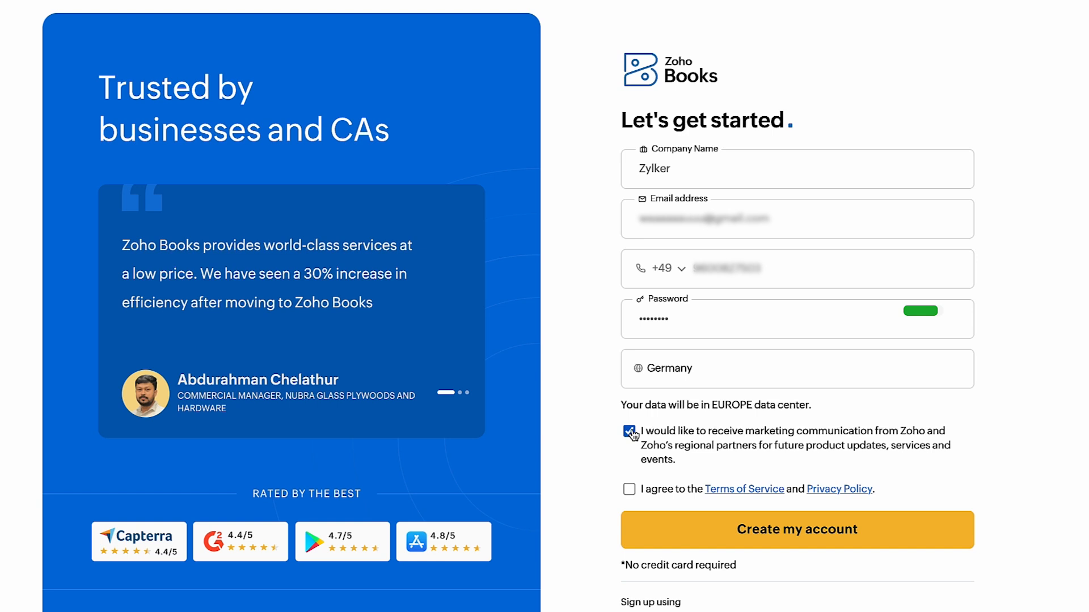
left_click(629, 489)
left_click(761, 538)
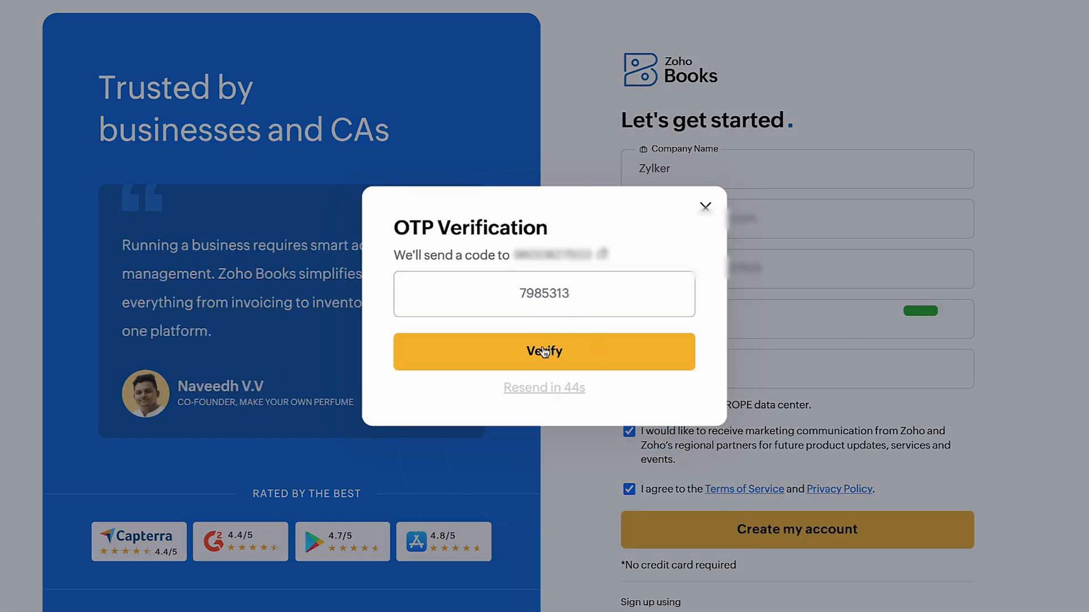
left_click(545, 352)
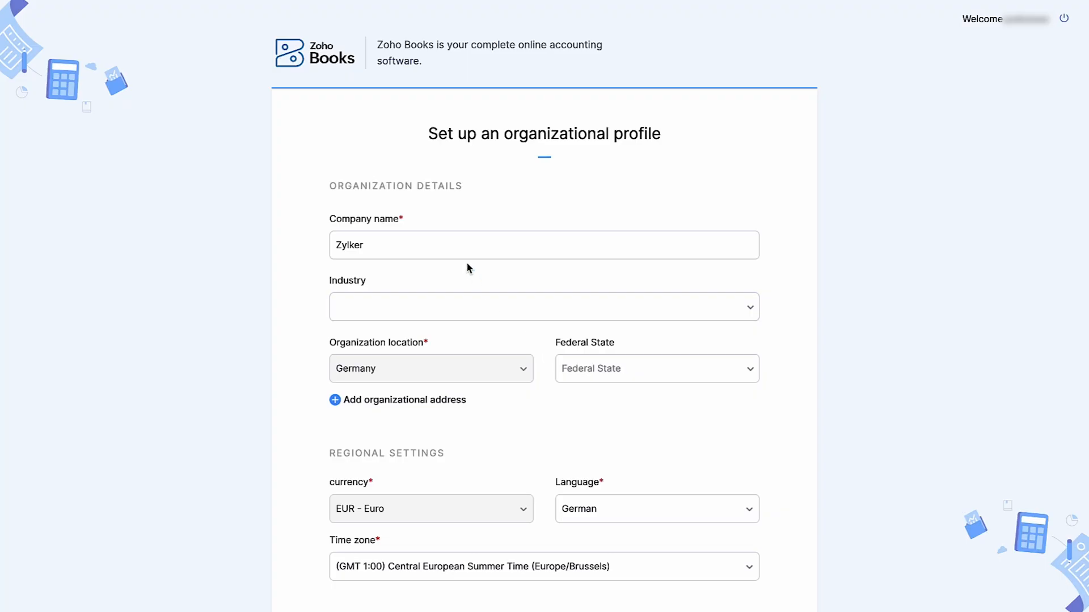
Set the organization's industry to Automotive and its federal state to Baden-Württemberg
left_click(448, 306)
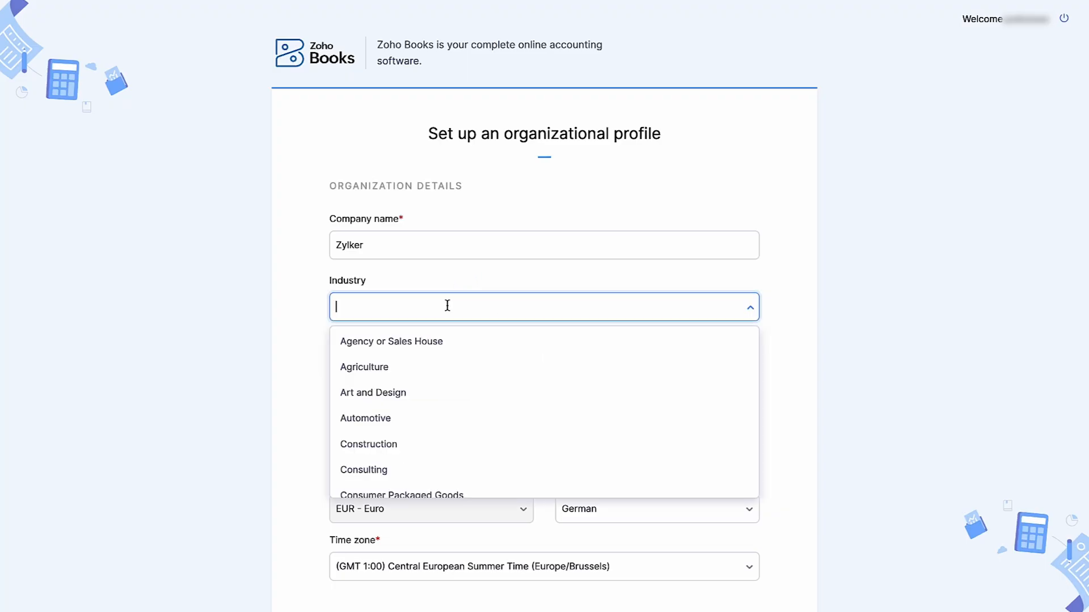
left_click(400, 416)
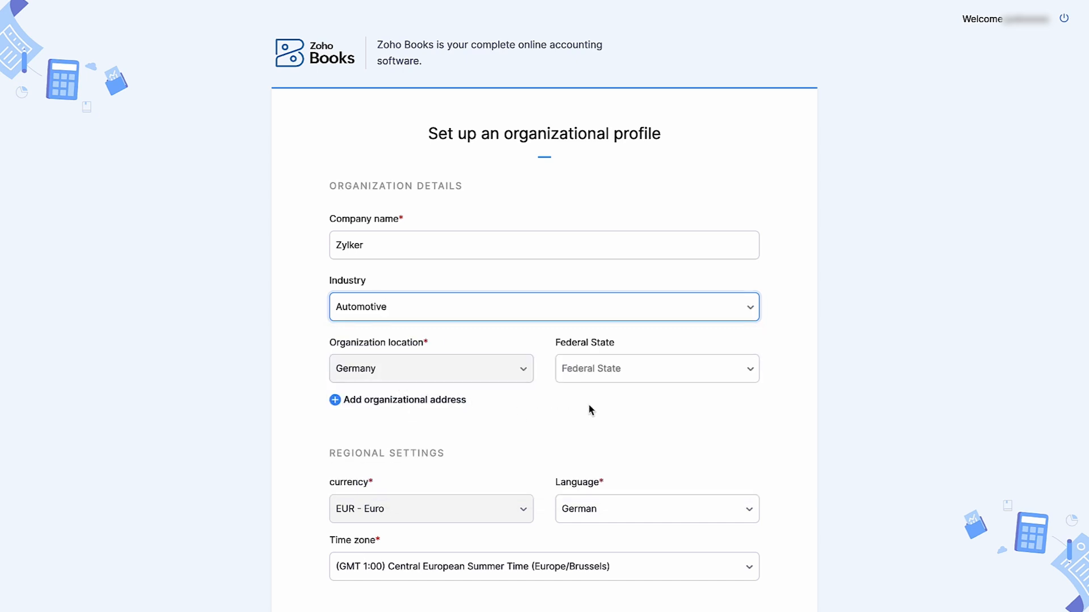
left_click(633, 376)
left_click(626, 404)
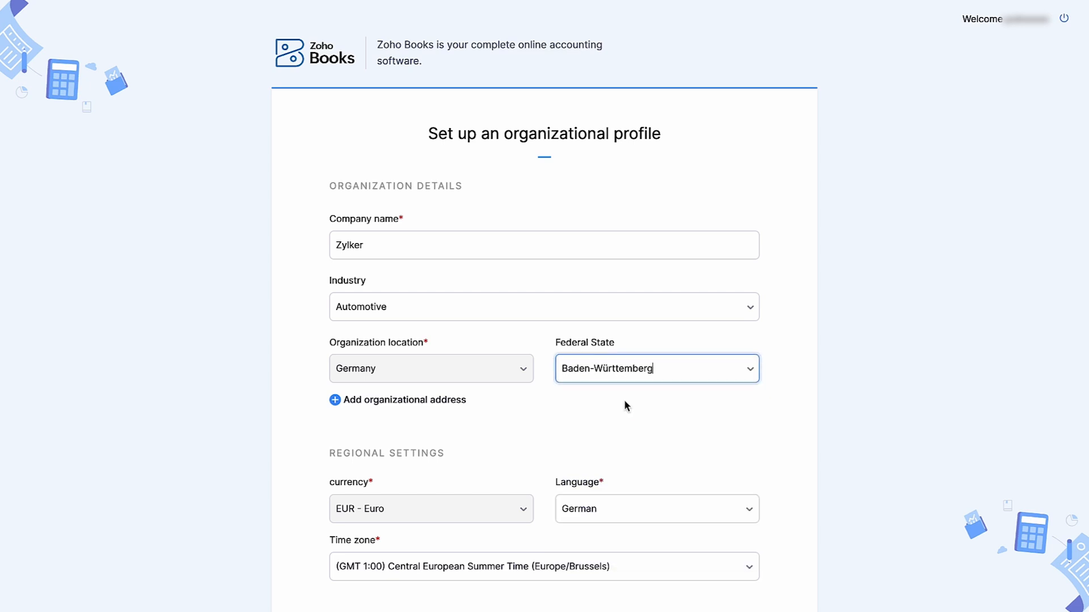
Add the organizational address by filling in both street lines and the postal code
left_click(457, 401)
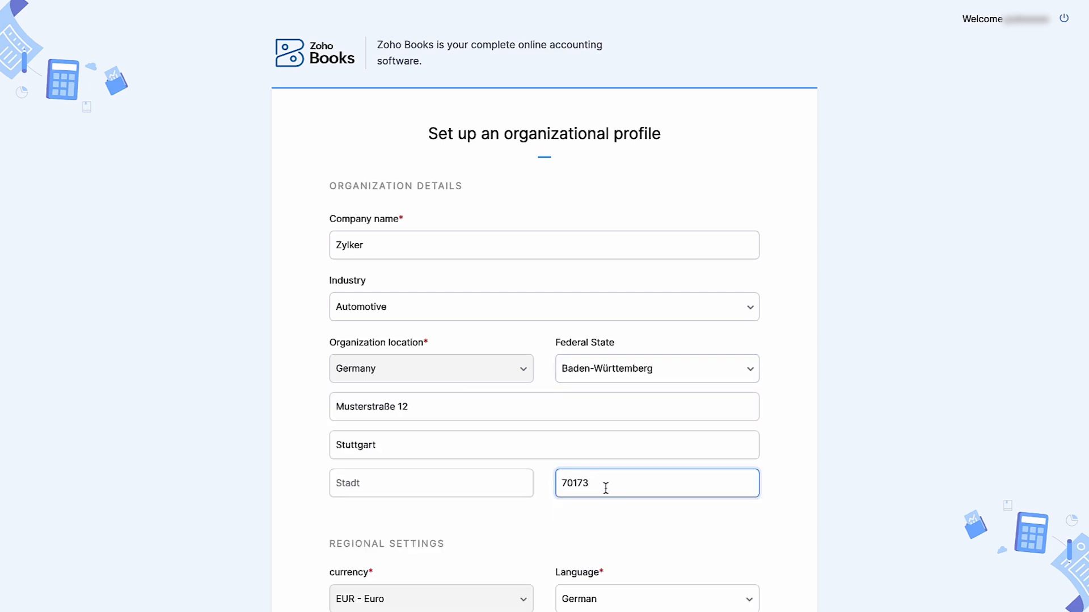
scroll(606, 487, "down", 4)
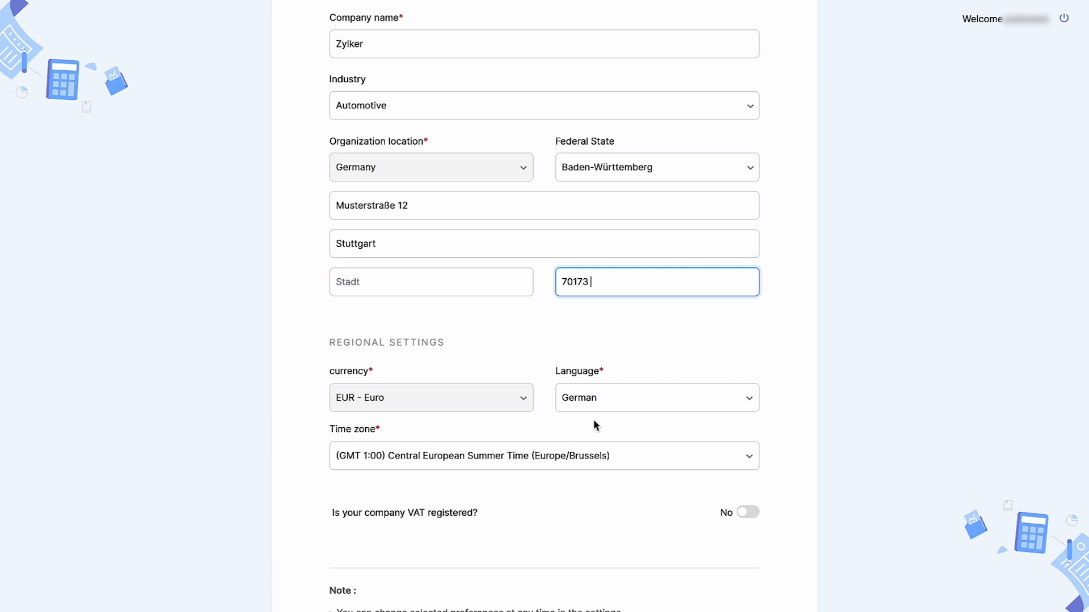
scroll(613, 413, "down", 3)
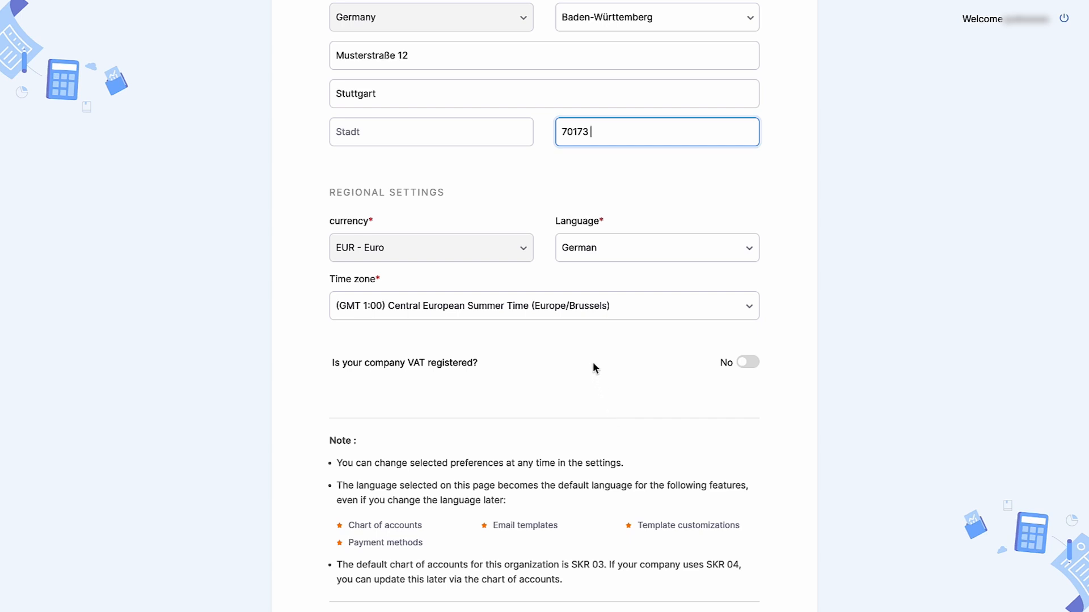
left_click(580, 323)
left_click(581, 323)
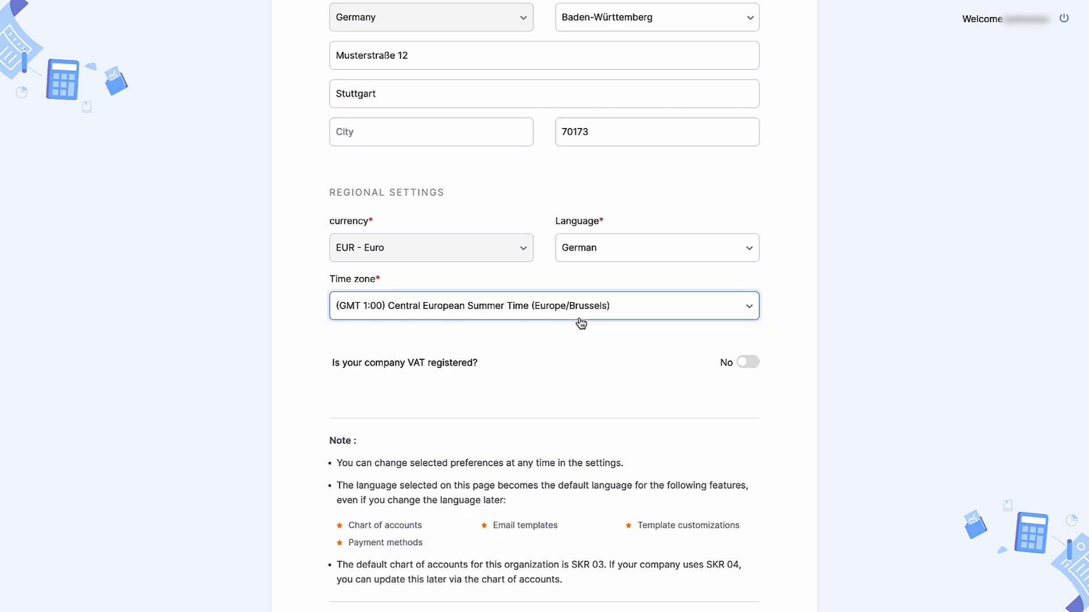
left_click(748, 363)
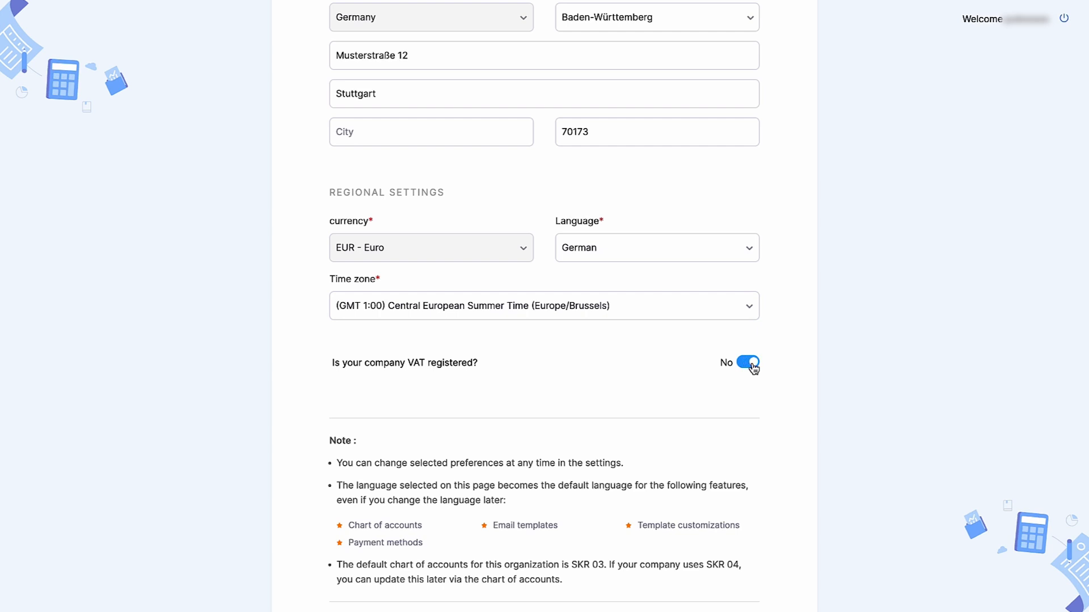
left_click(753, 367)
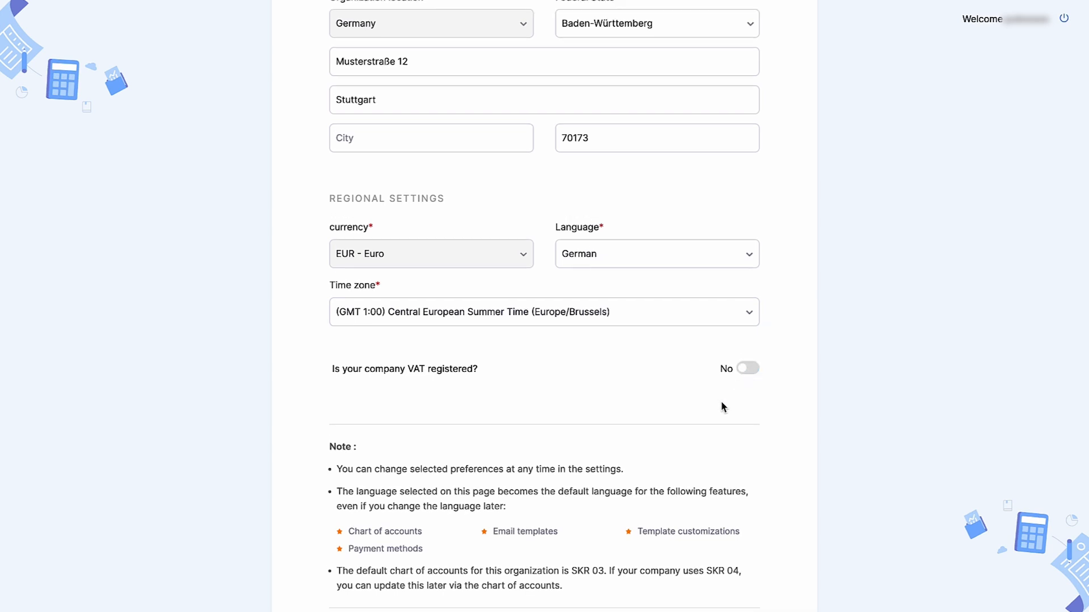
Submit the organizational profile to finish the initial setup
scroll(671, 452, "down", 2)
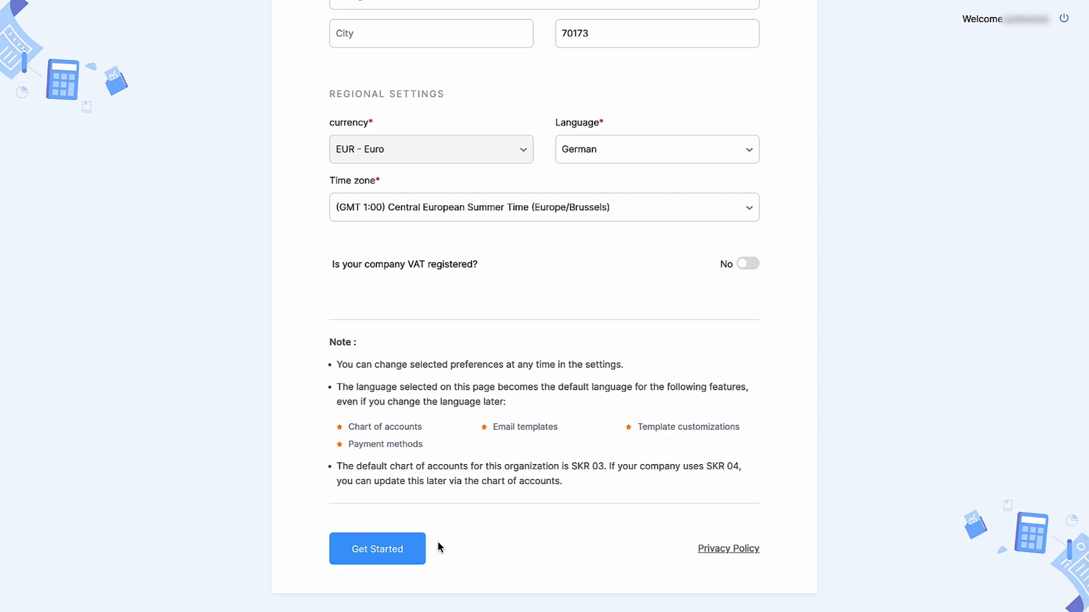
left_click(400, 561)
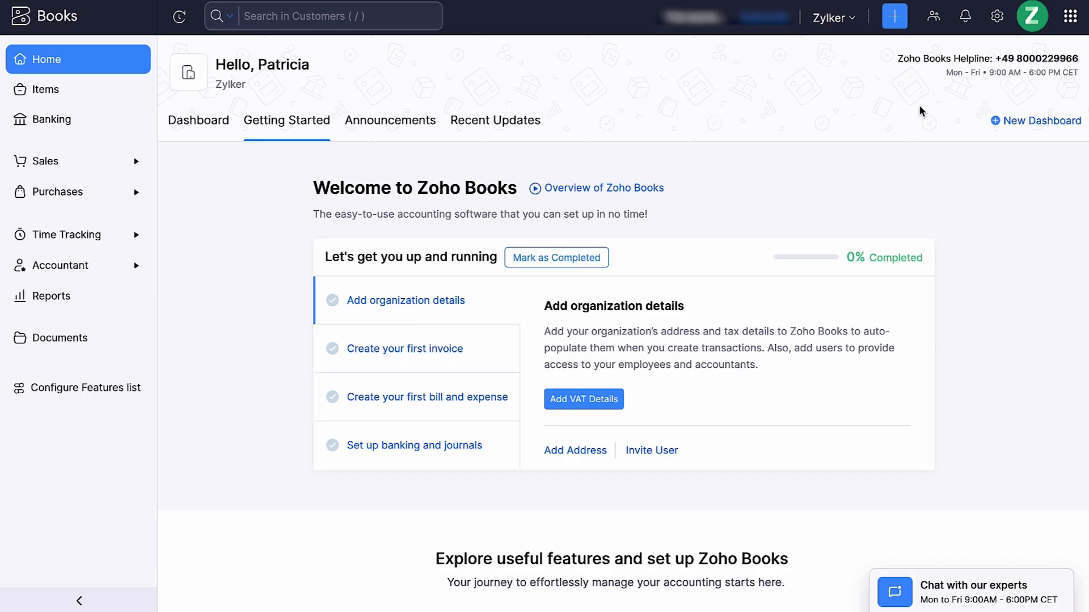
Open the organization profile in the settings and upload the organization's logo
left_click(1002, 21)
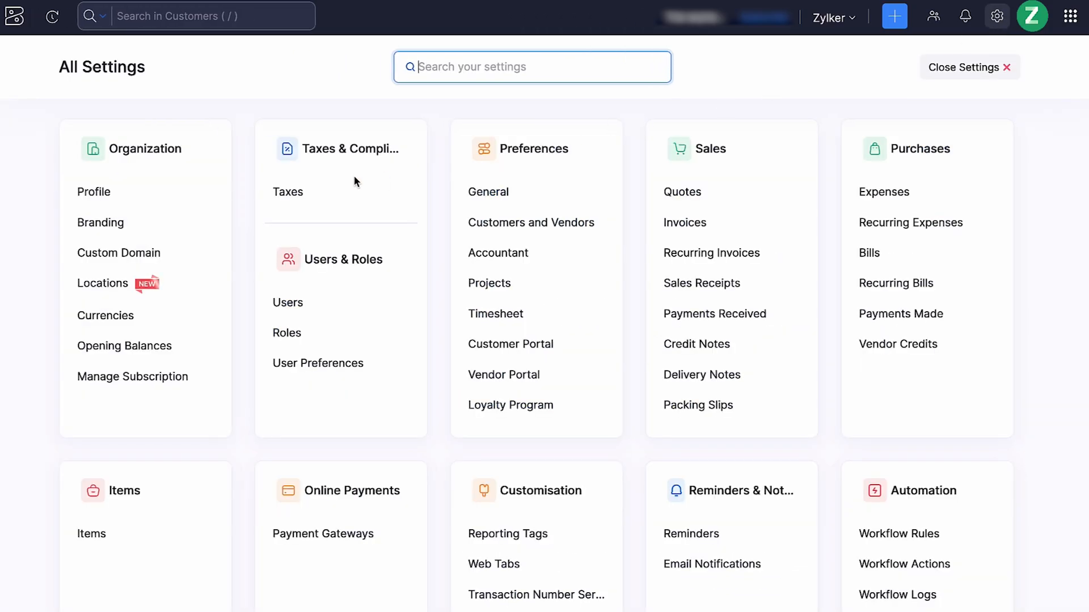
left_click(219, 191)
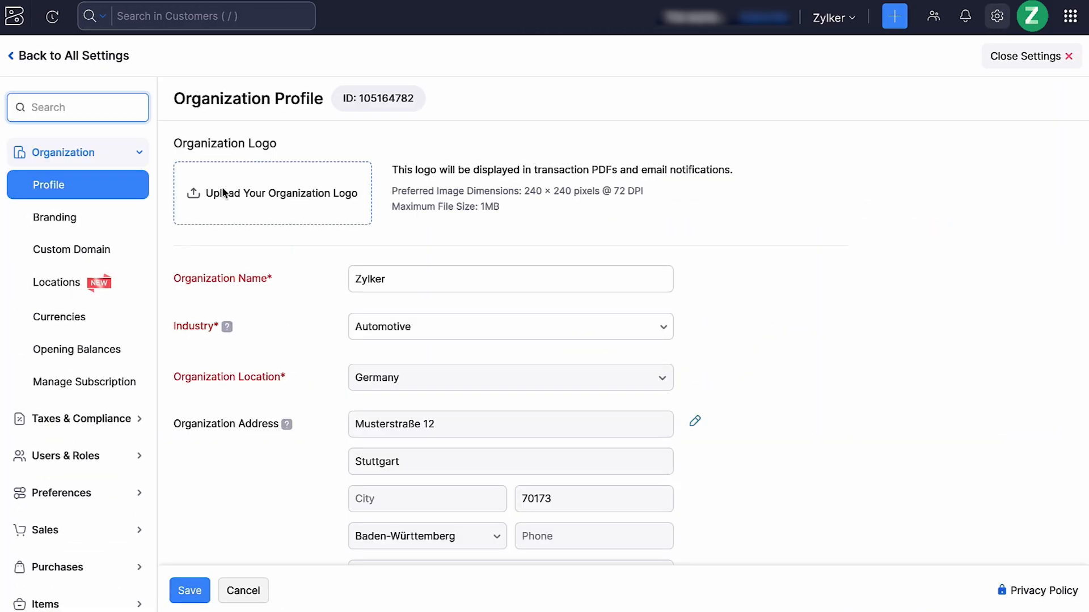
left_click(224, 193)
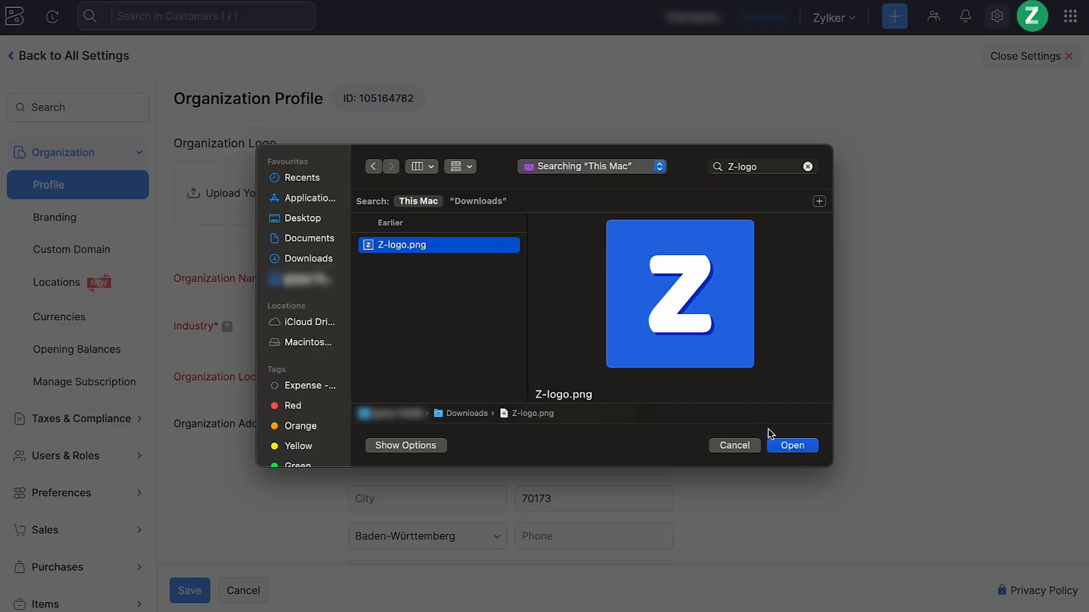
left_click(790, 445)
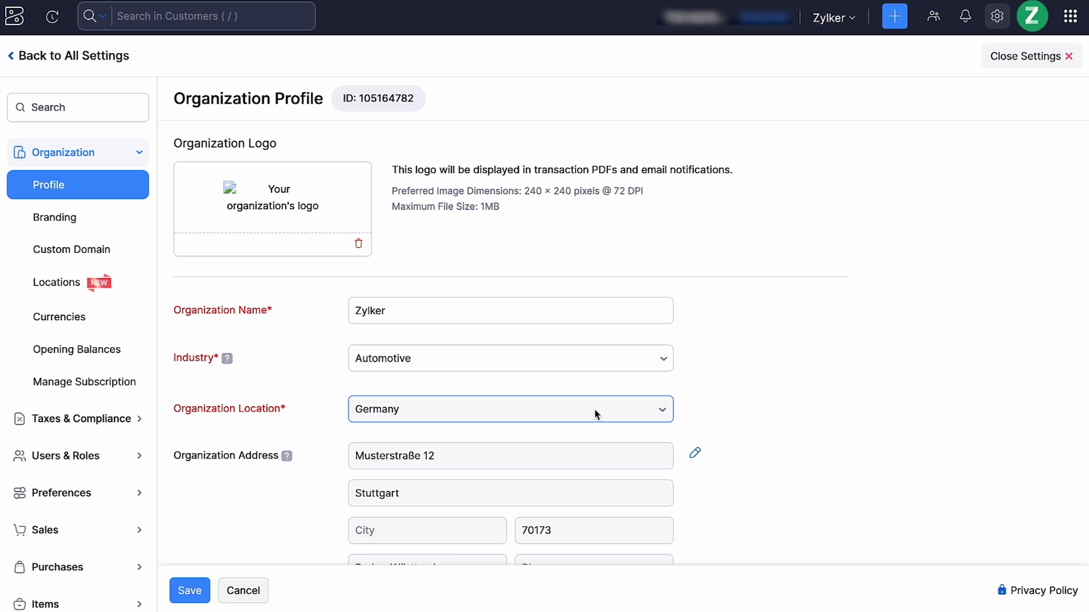
Review the profile's address, website, primary contact, fiscal year, report basis, language, date format and additional fields, and save the organization profile
scroll(568, 455, "down", 3)
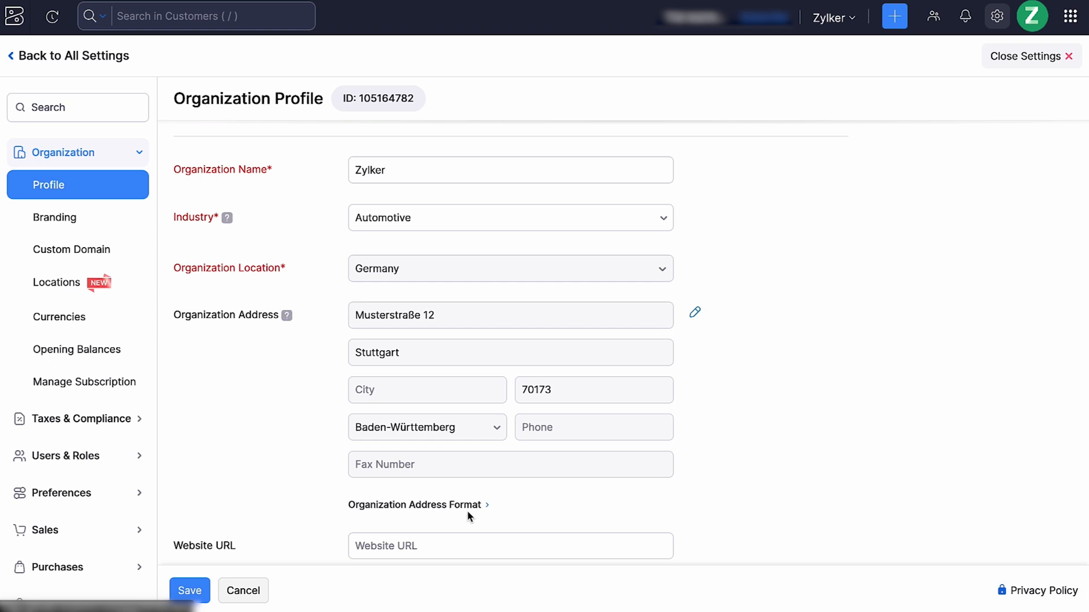
scroll(468, 510, "down", 3)
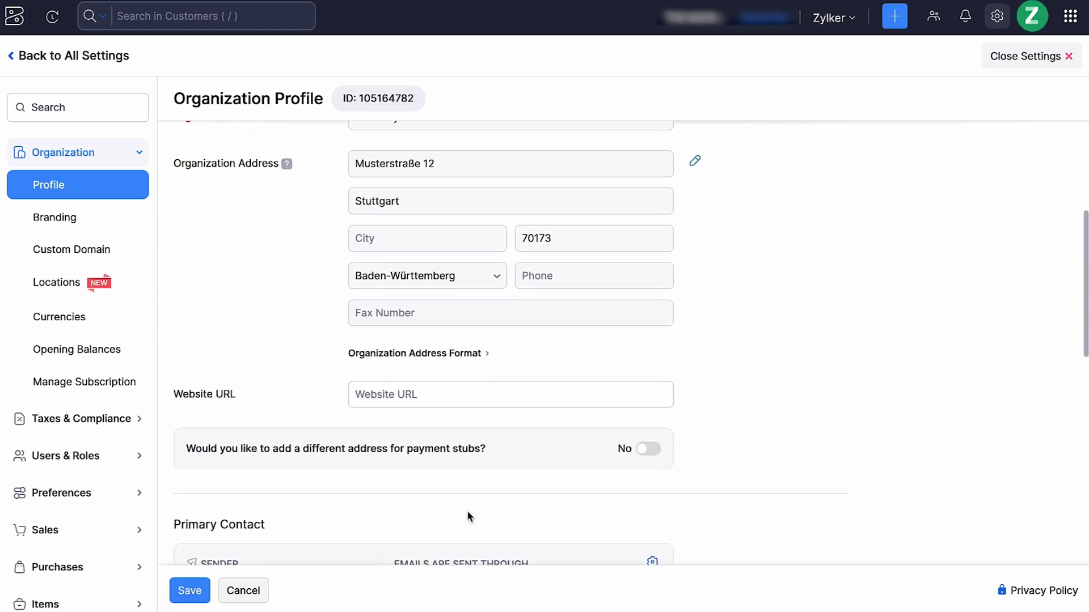
left_click(462, 406)
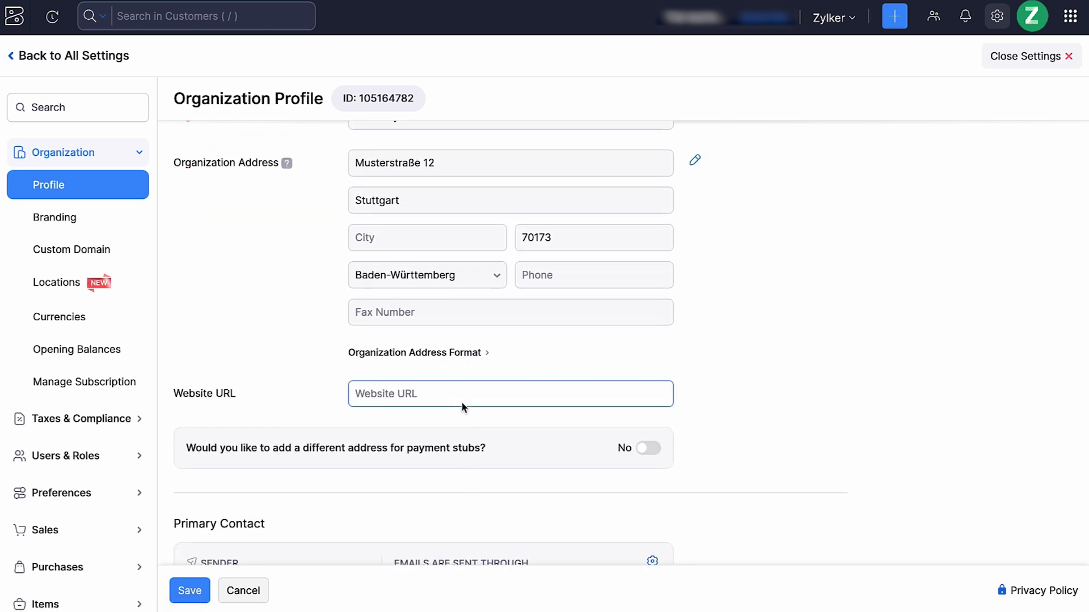
left_click(618, 464)
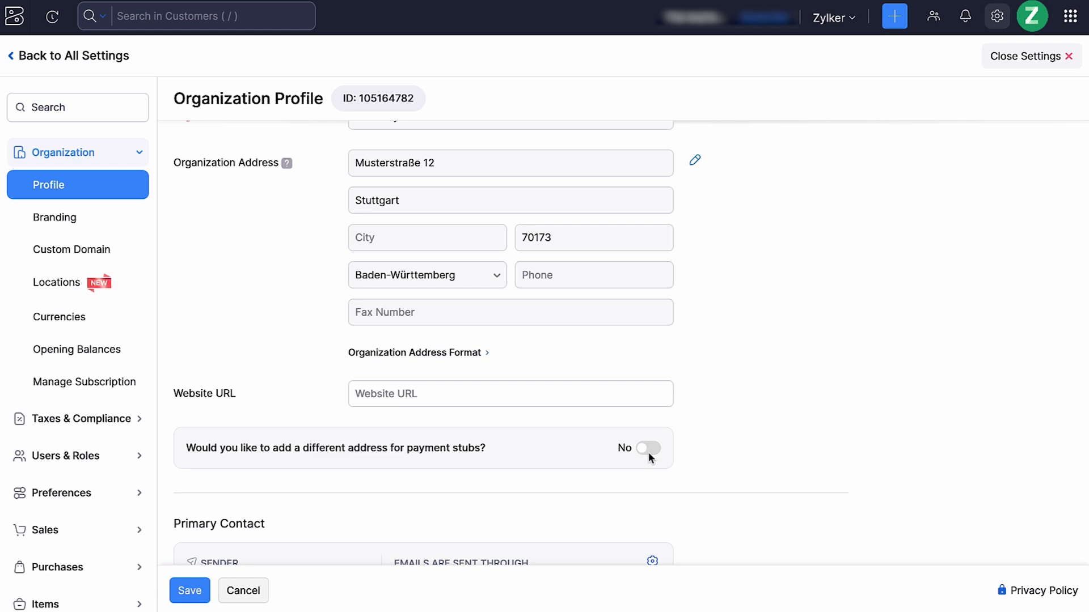
scroll(648, 451, "down", 4)
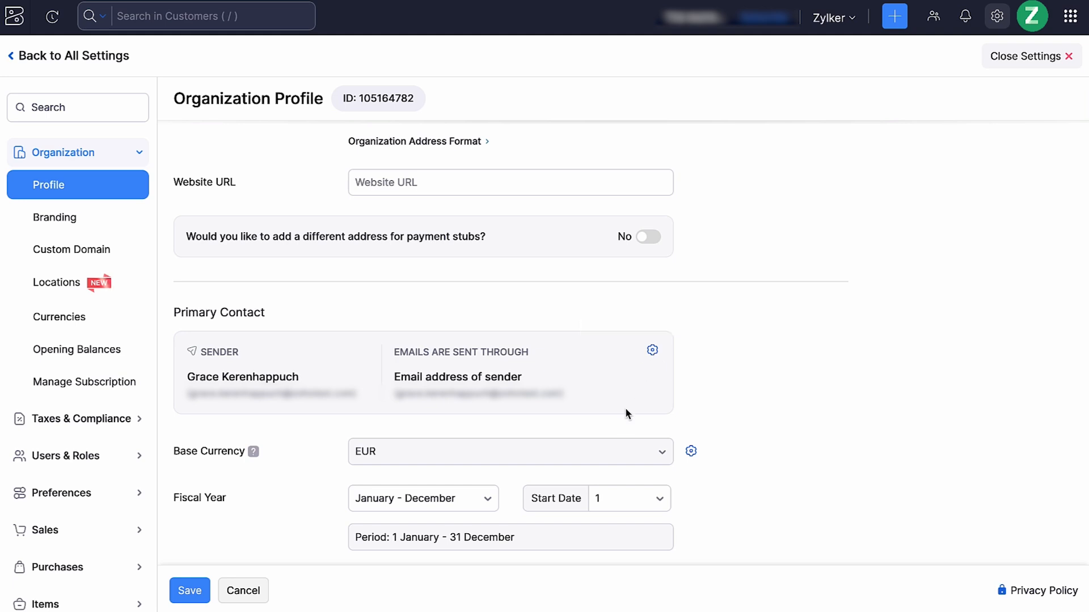
scroll(691, 462, "down", 3)
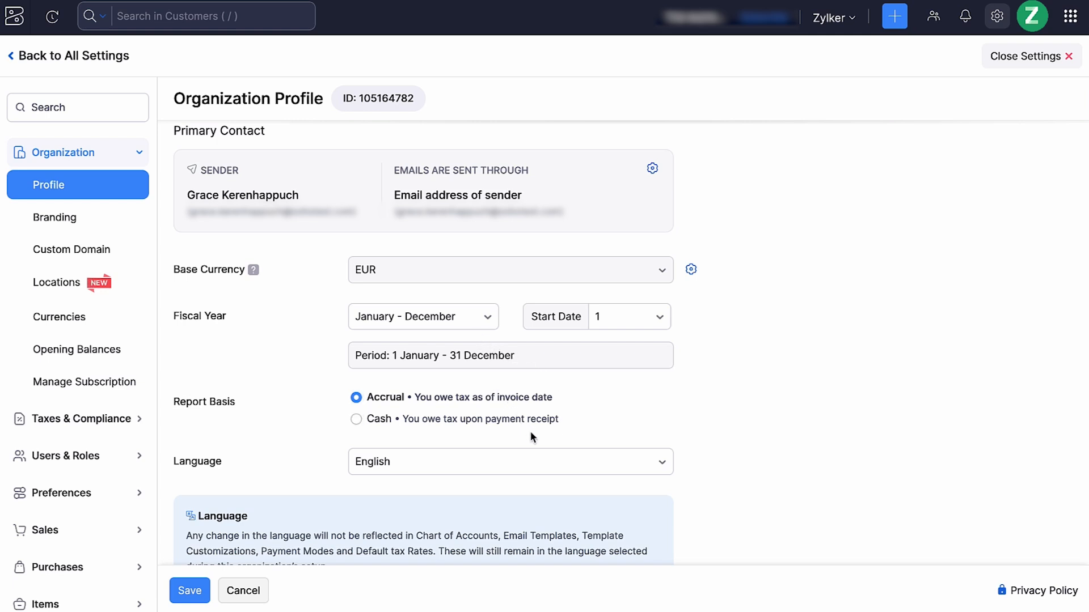
scroll(565, 478, "down", 4)
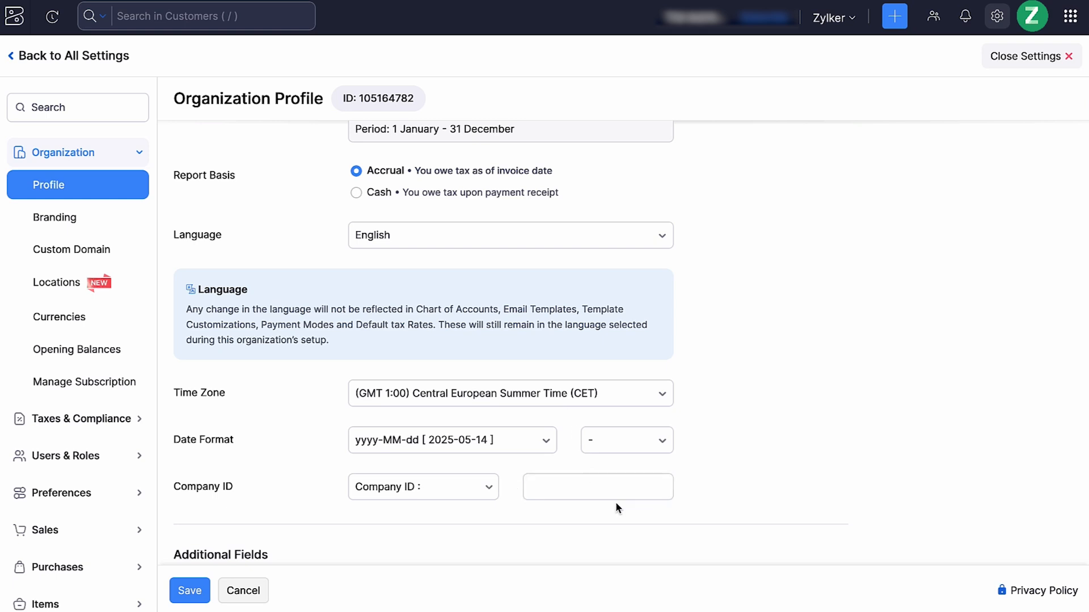
scroll(616, 505, "down", 3)
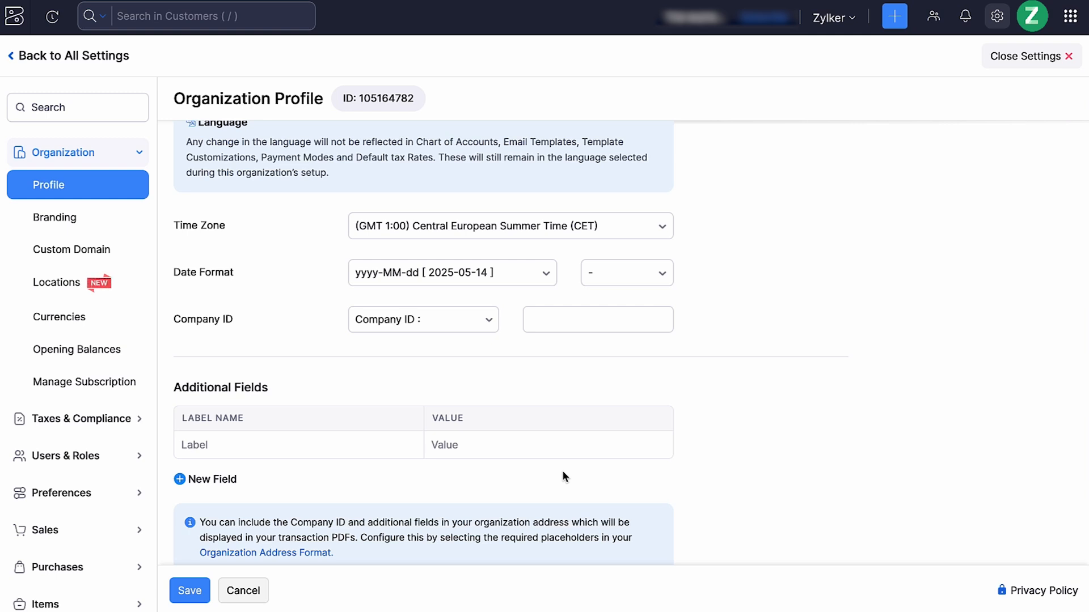
scroll(563, 475, "down", 1)
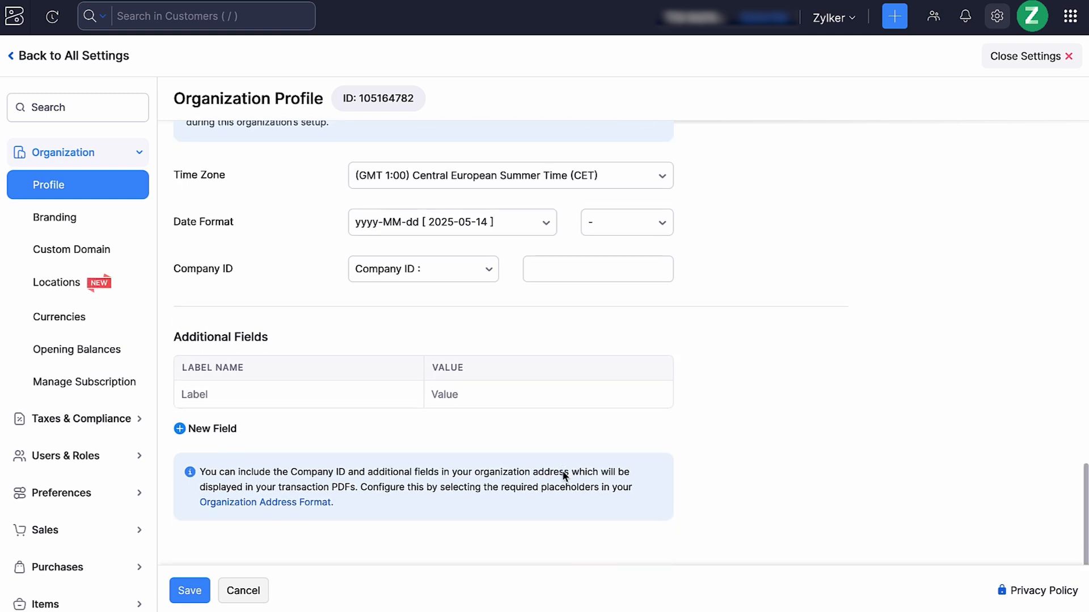
left_click(188, 594)
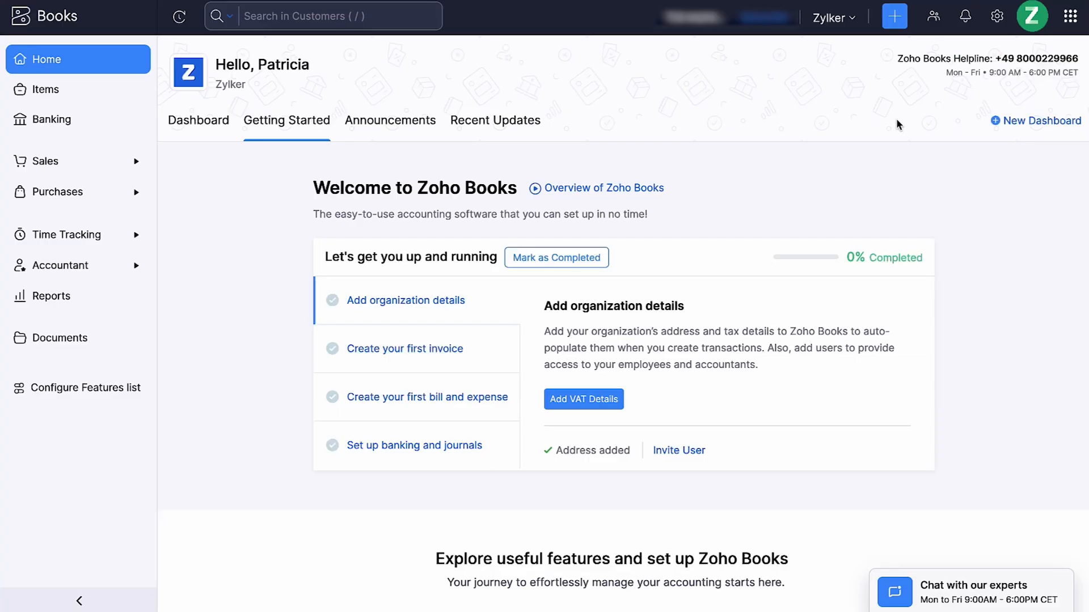
Open the VAT settings under taxes and mark the business as registered for VAT
left_click(996, 18)
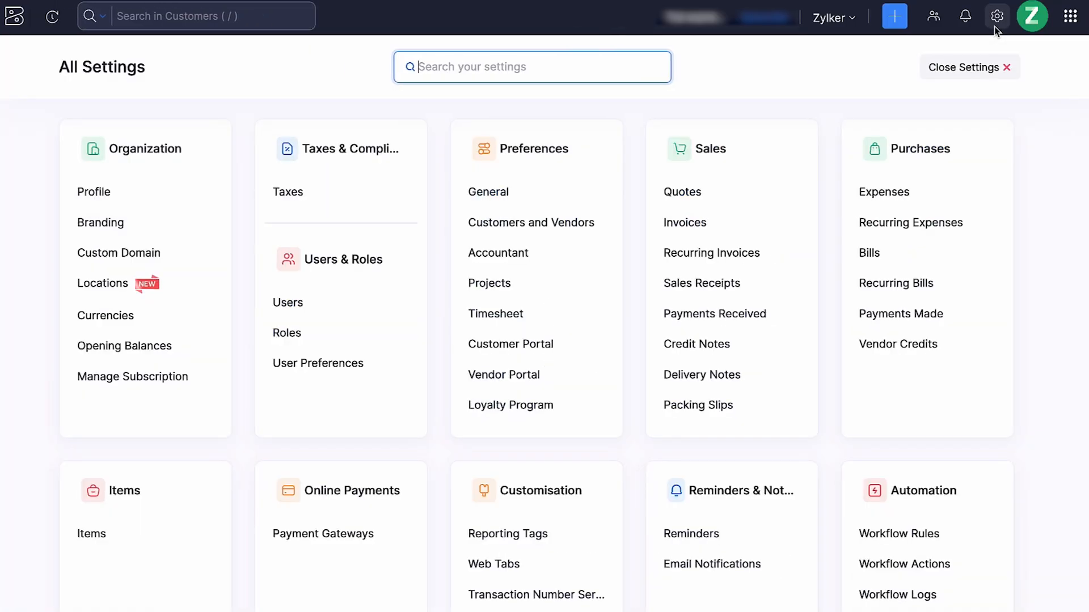
left_click(402, 190)
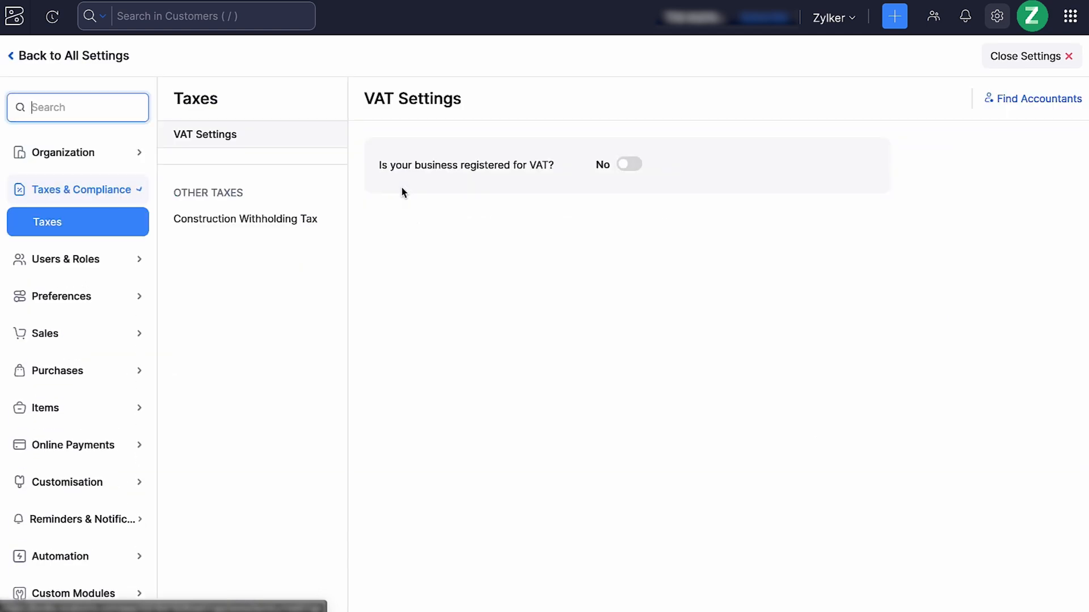
left_click(627, 165)
Enter the tax number and the VAT registration number, and set the VAT registration date to 2025-03-01
left_click(643, 216)
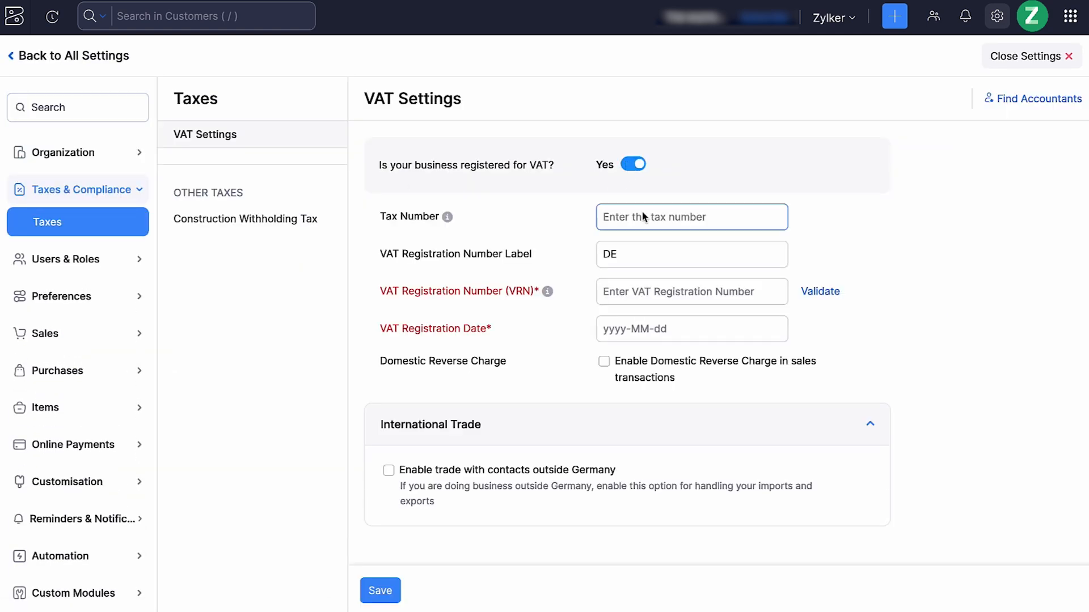
type("1234567")
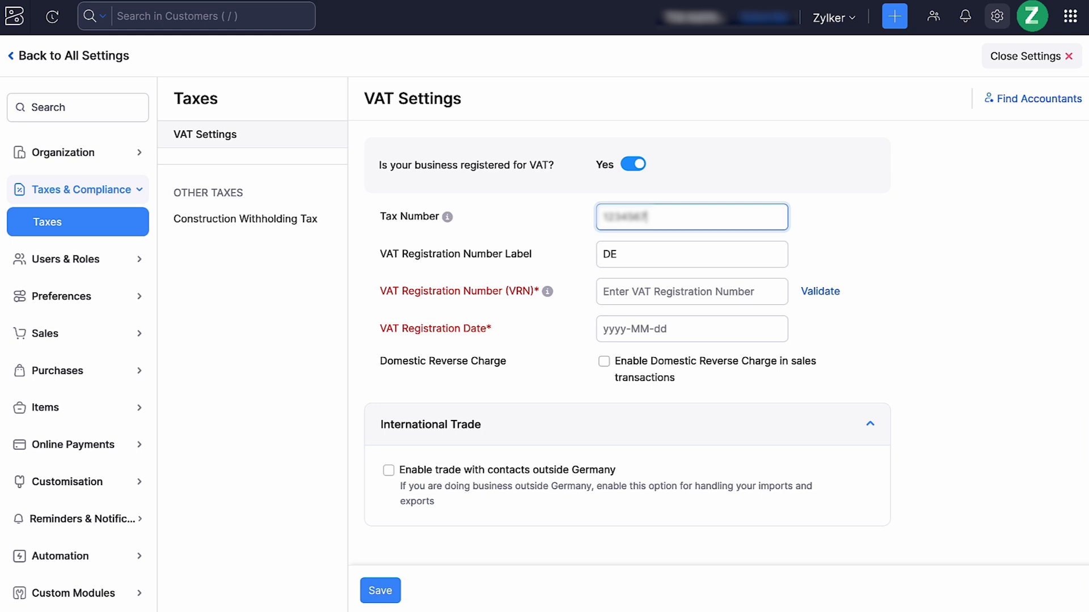
left_click(634, 256)
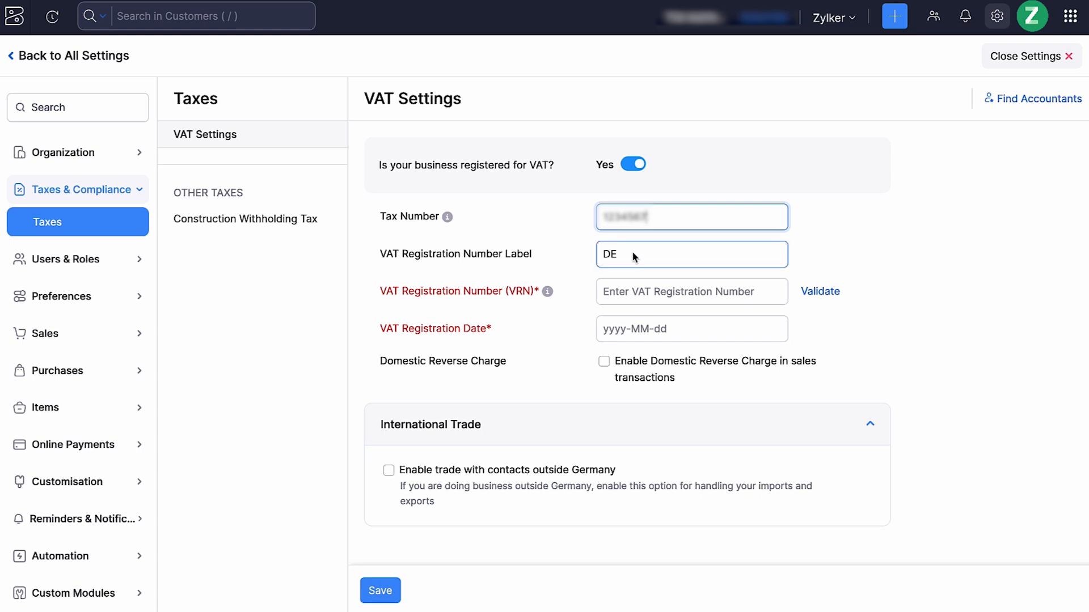
left_click(630, 290)
type("00000000000")
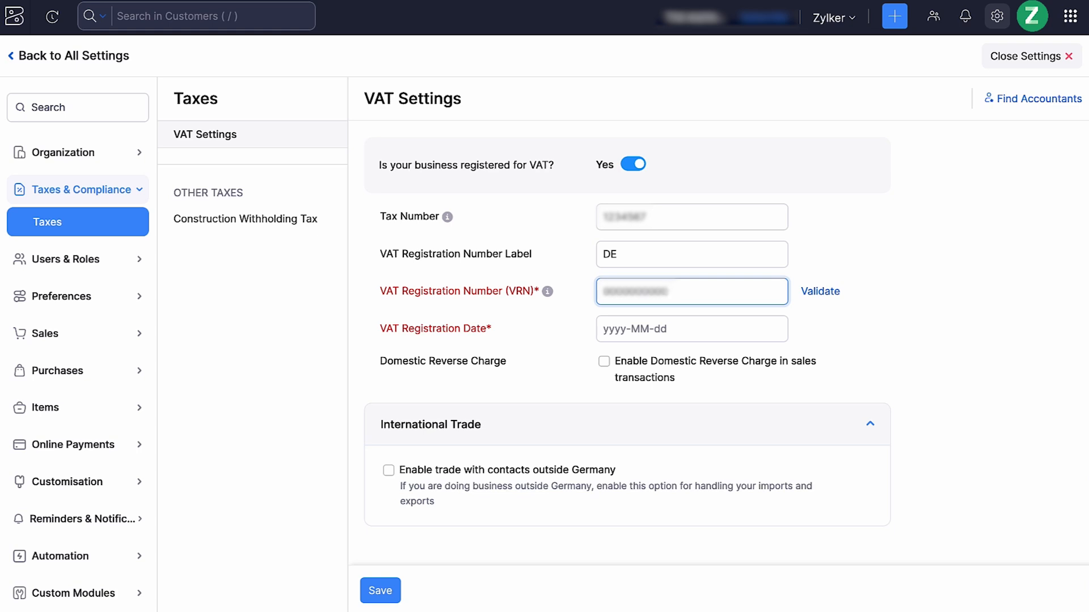
left_click(621, 328)
scroll(774, 158, "up", 2)
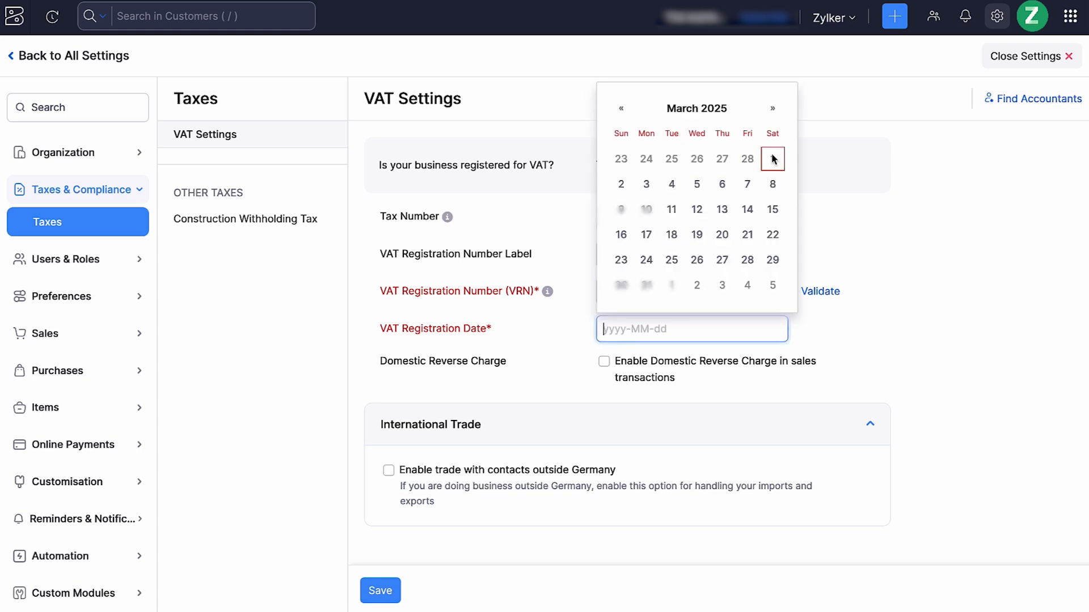
left_click(772, 159)
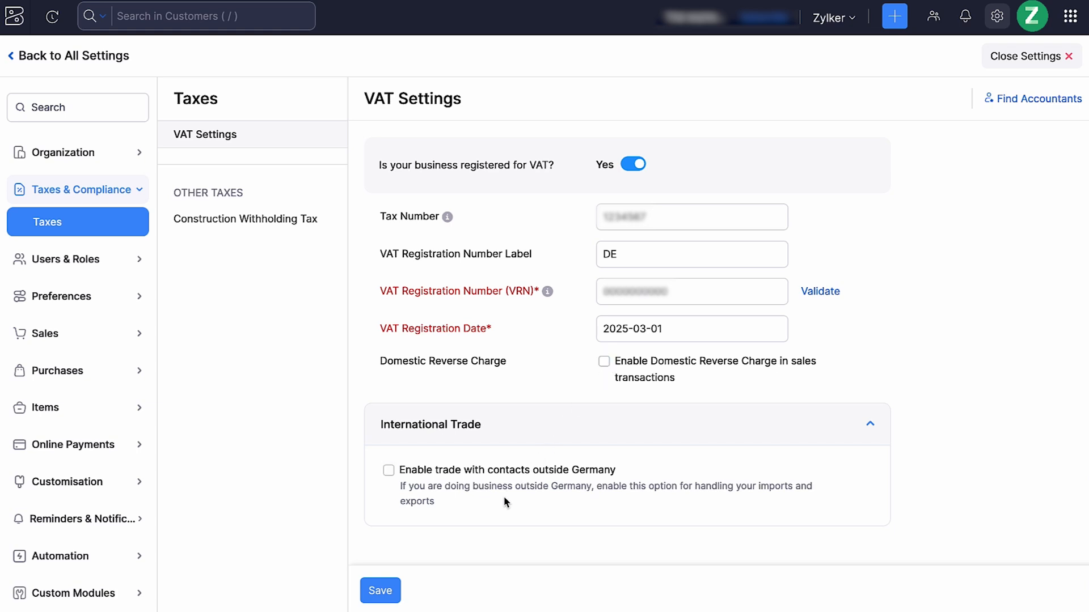
Enable trade with contacts outside Germany and mark the business as registered for VAT MOSS or OSS
left_click(388, 471)
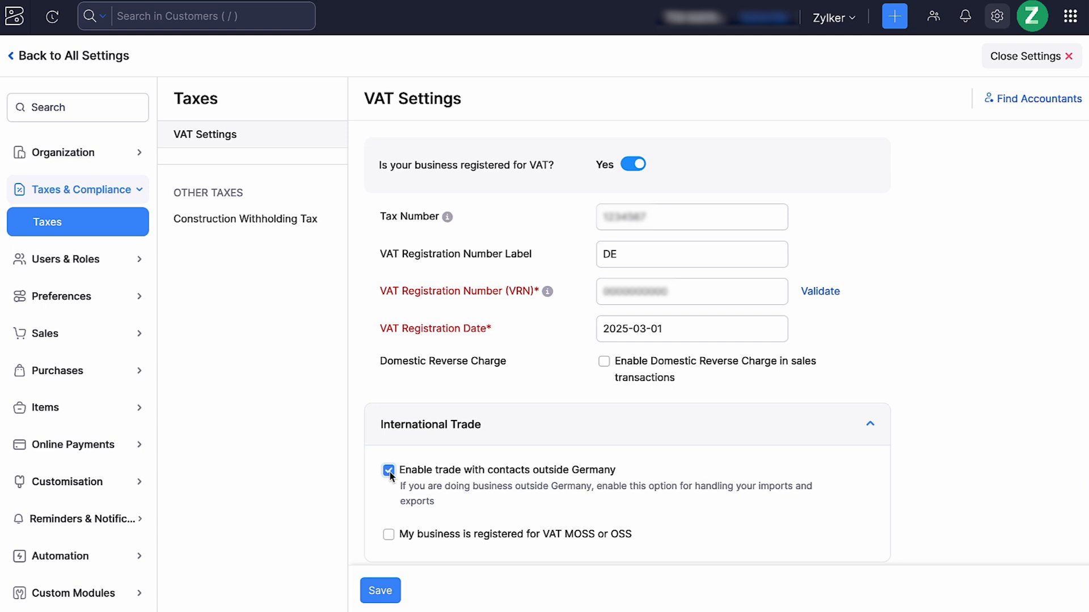
scroll(443, 514, "down", 1)
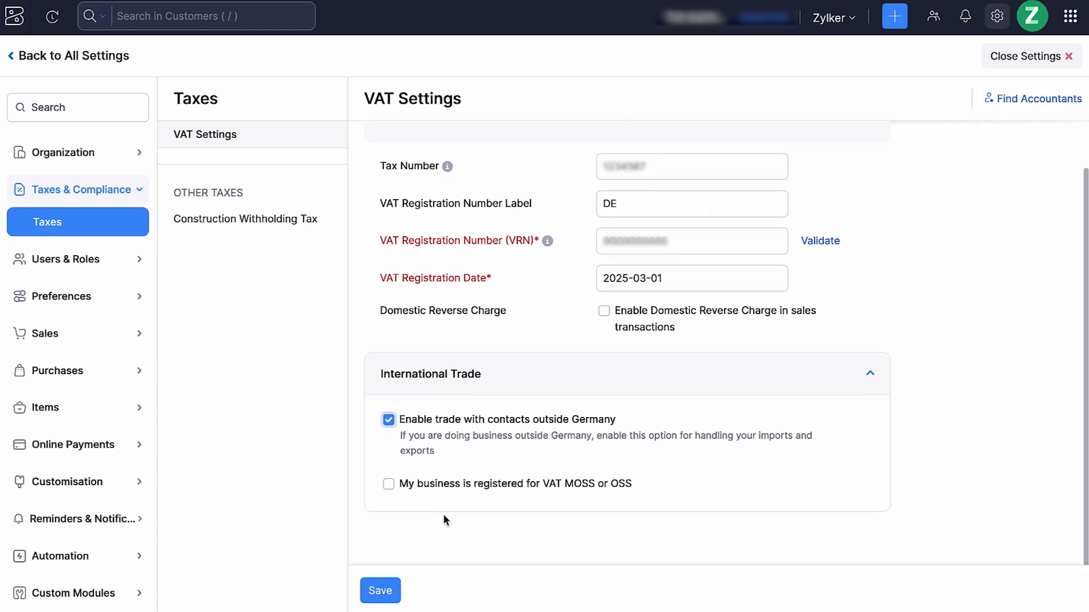
left_click(387, 484)
scroll(387, 486, "down", 3)
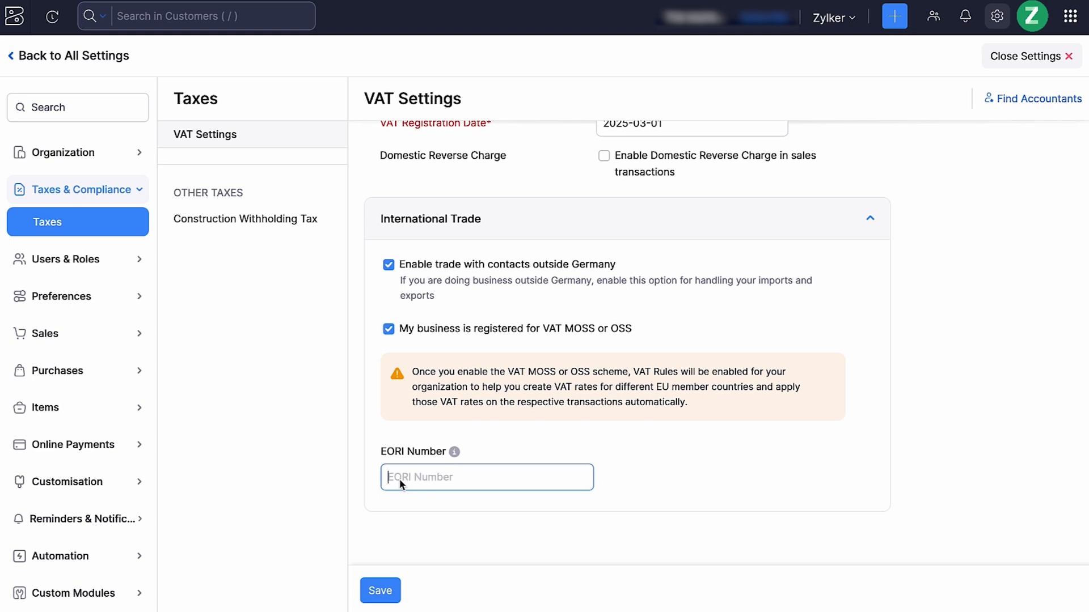
Enter the EORI number under International Trade and save the VAT settings
left_click(399, 483)
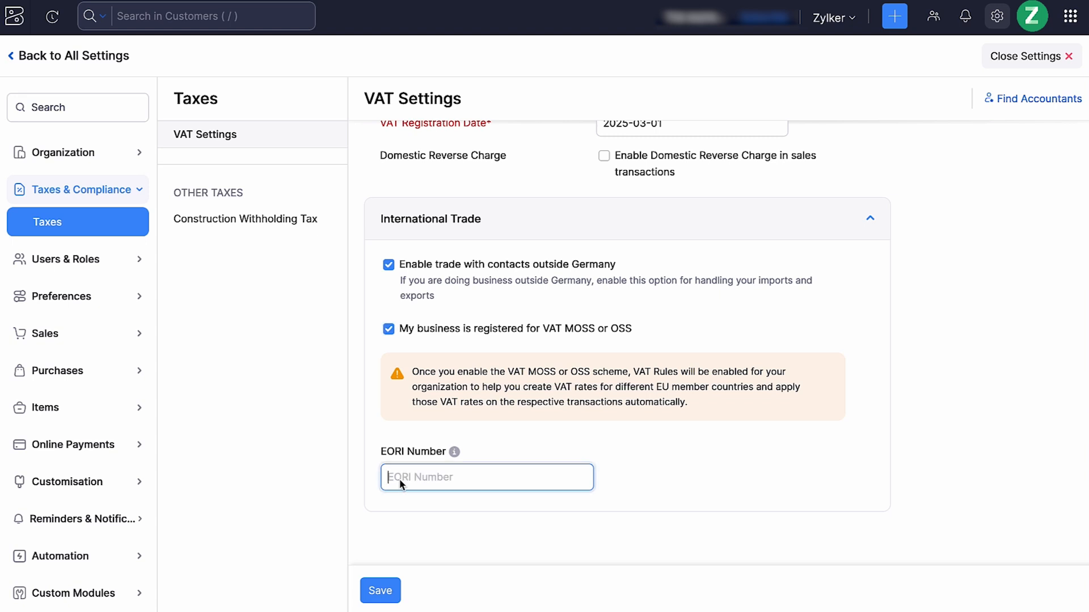
key("ctrl+v")
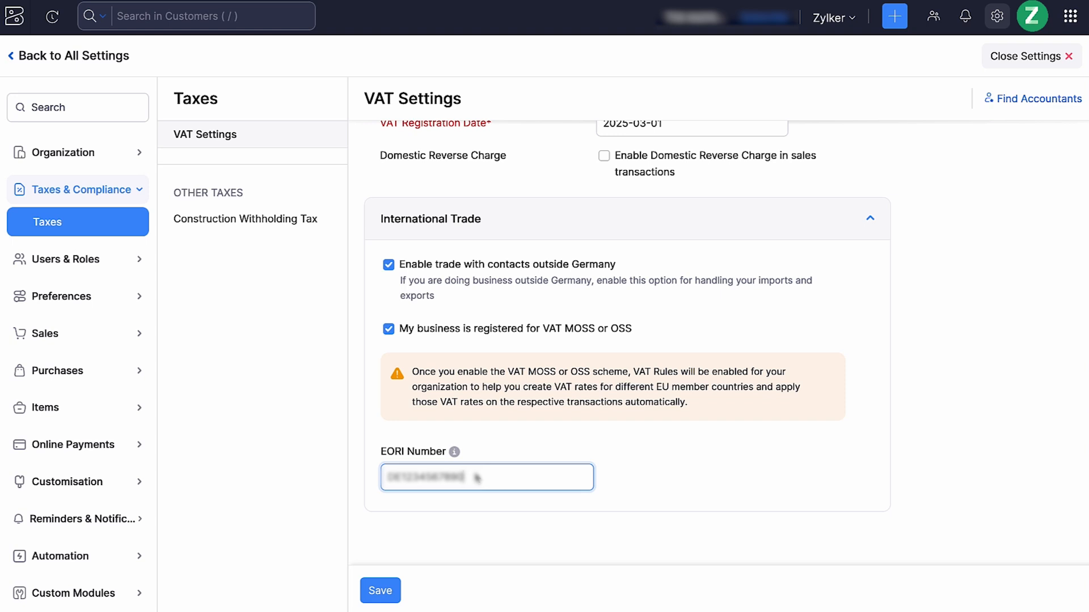
left_click(387, 593)
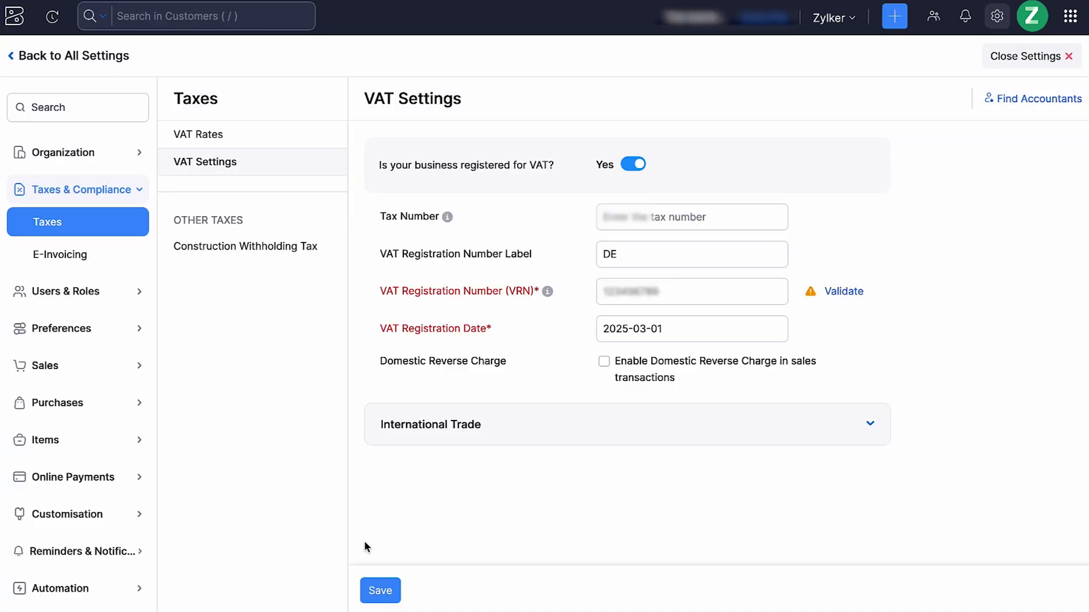
Review the active VAT rates and read how the Construction Withholding Tax works
left_click(291, 134)
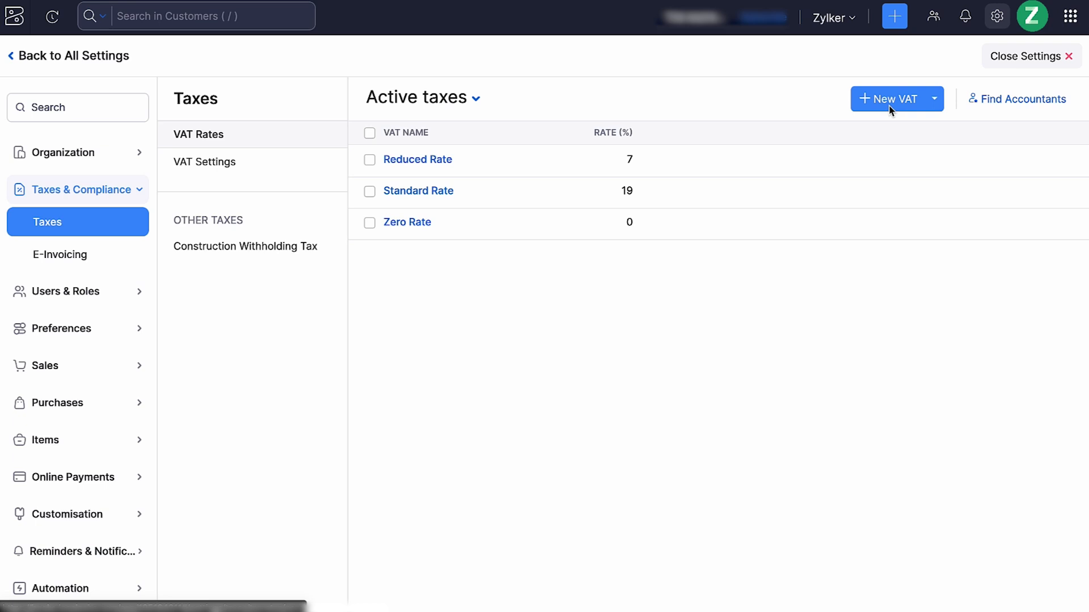
left_click(317, 248)
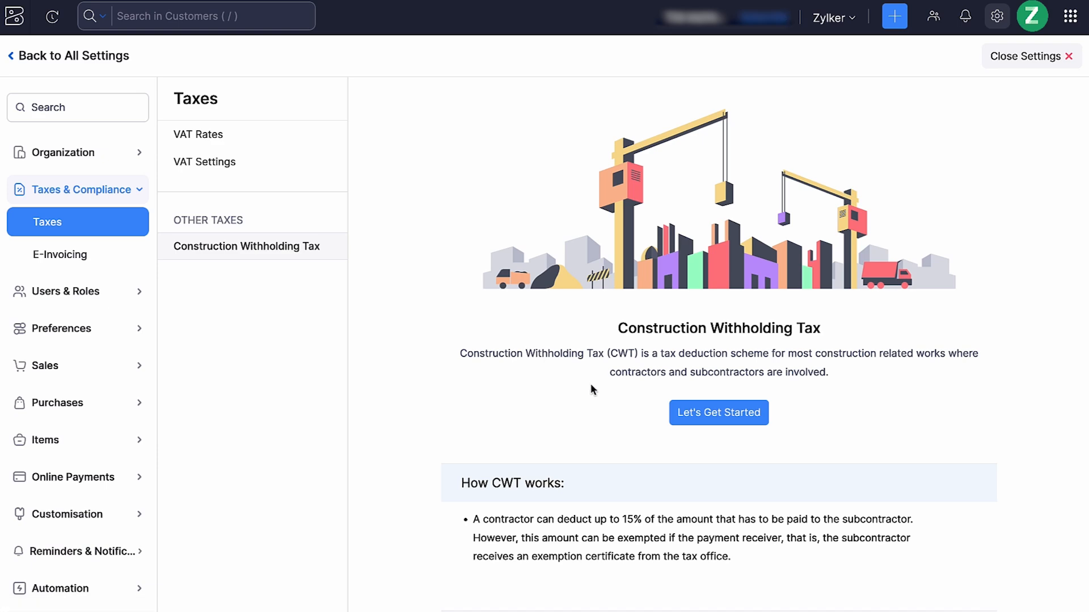
scroll(590, 389, "down", 1)
scroll(590, 383, "down", 2)
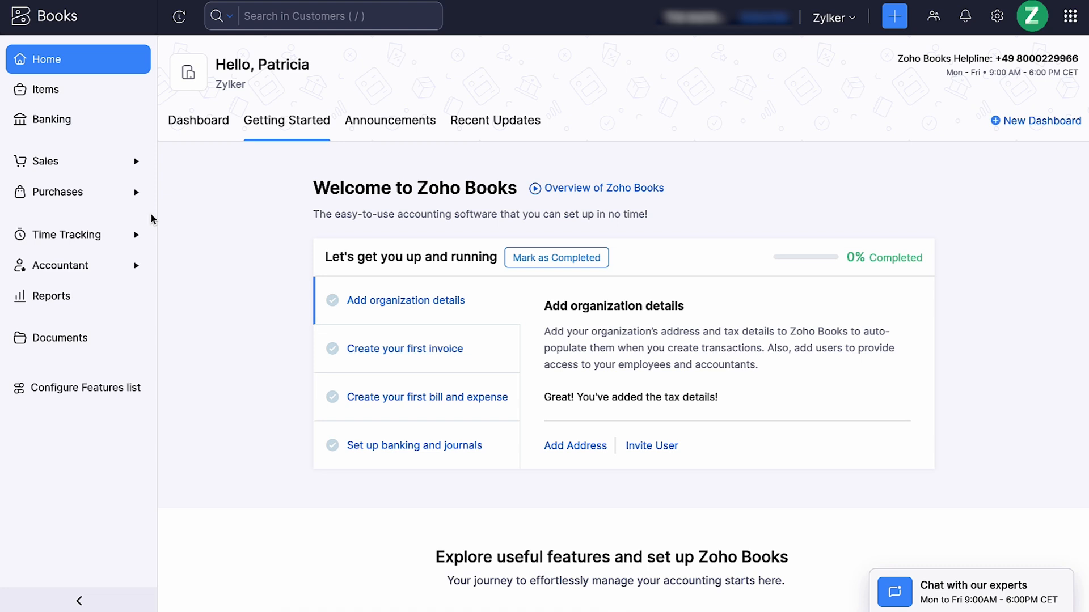
View the Items and Banking modules and every Sales page: customers, quotes, invoices, payments received, recurring invoices and credit notes
left_click(103, 94)
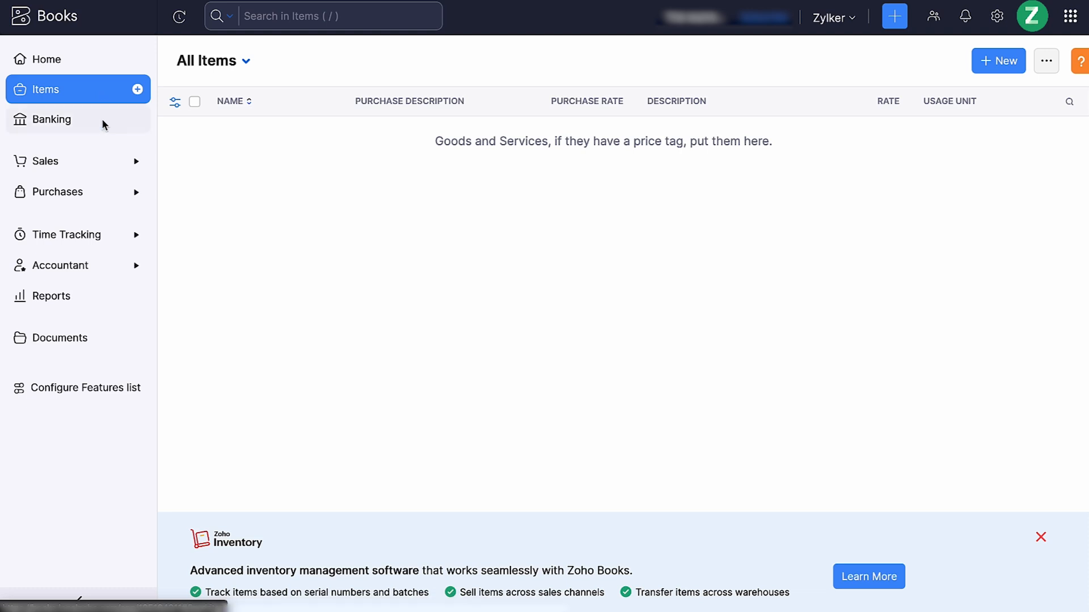
left_click(102, 119)
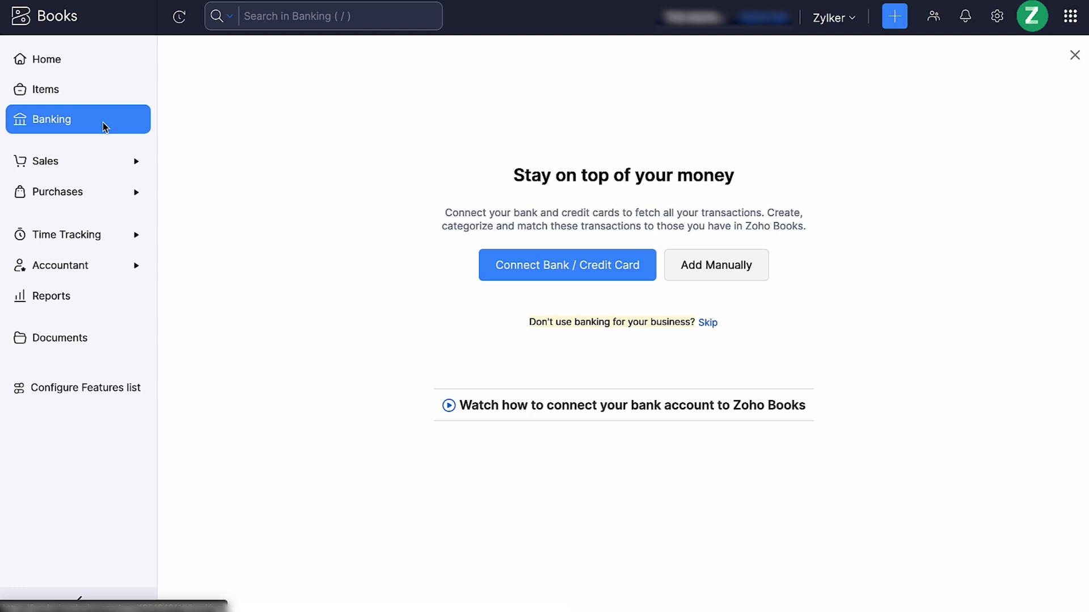
left_click(103, 161)
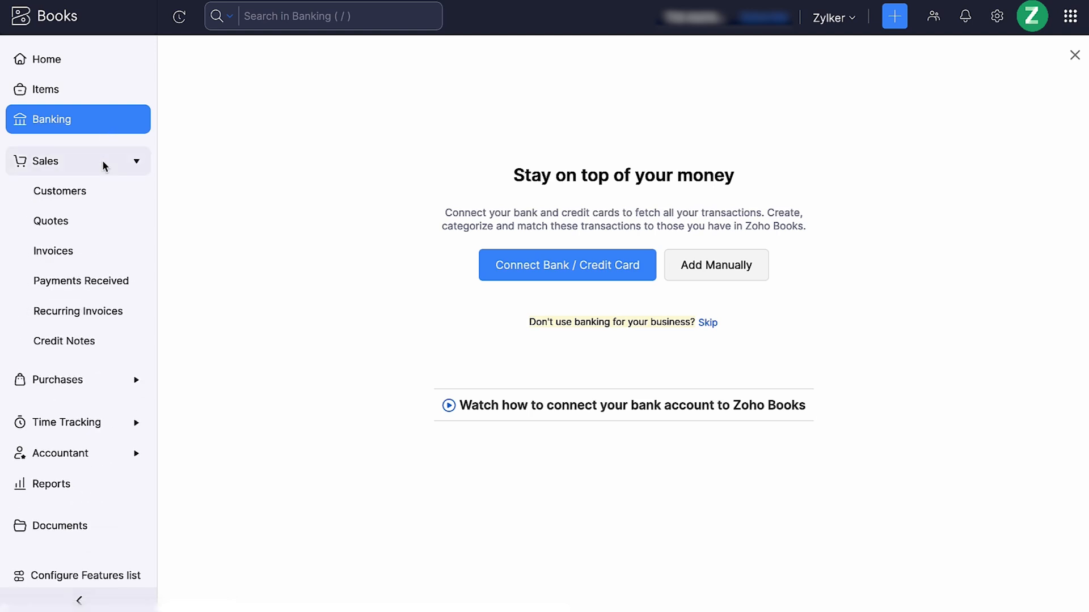
left_click(106, 193)
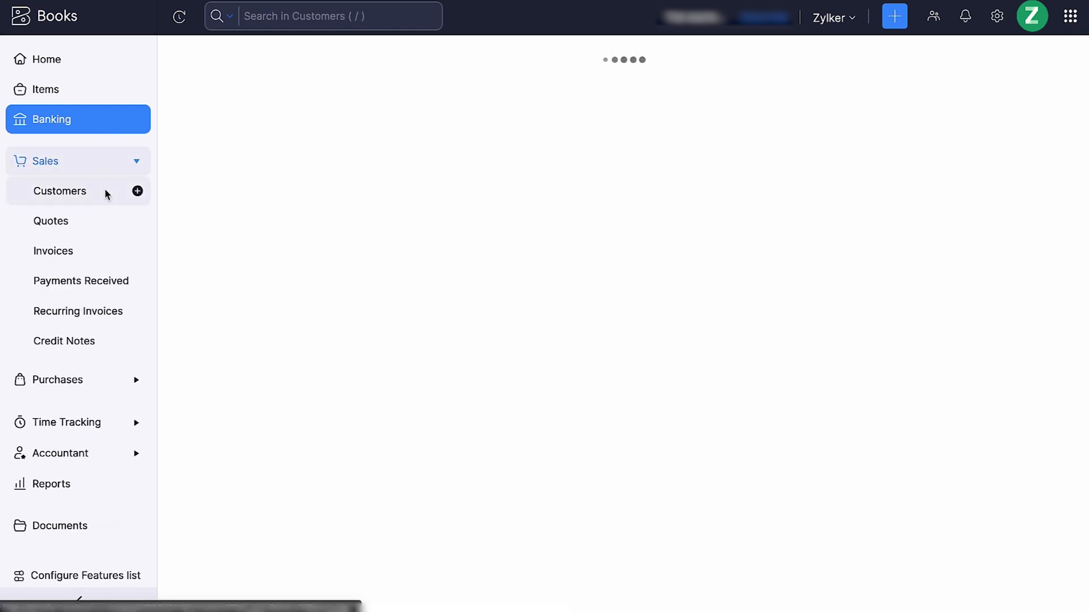
left_click(103, 220)
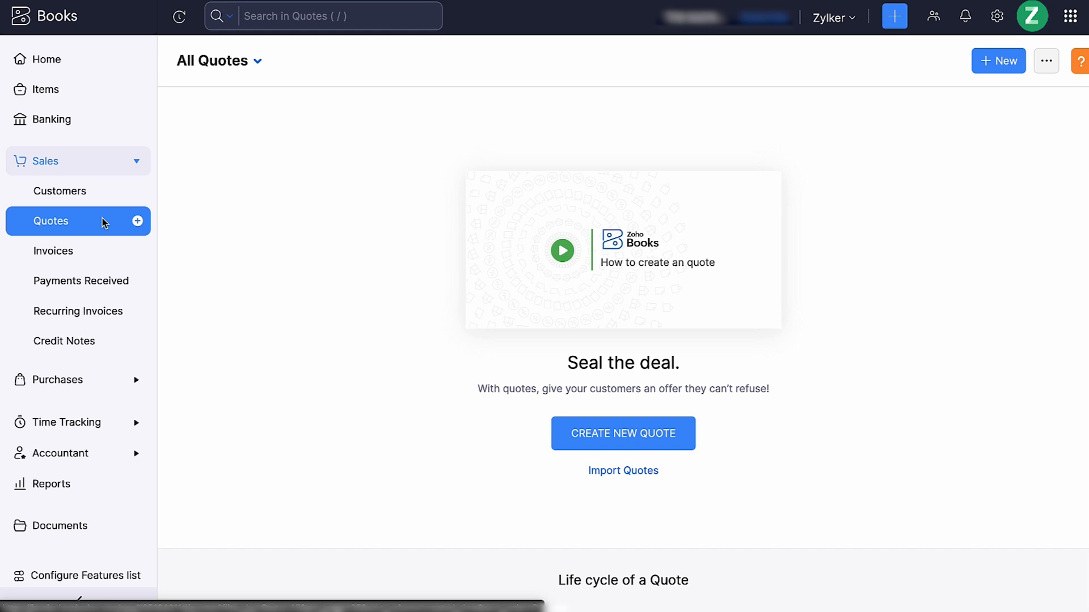
left_click(103, 245)
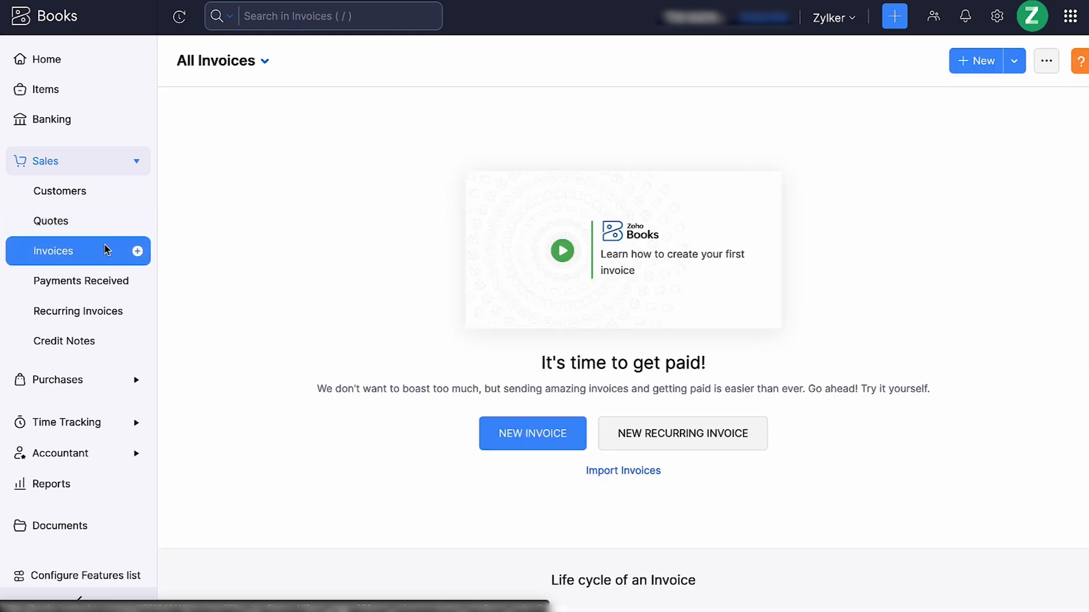
left_click(108, 286)
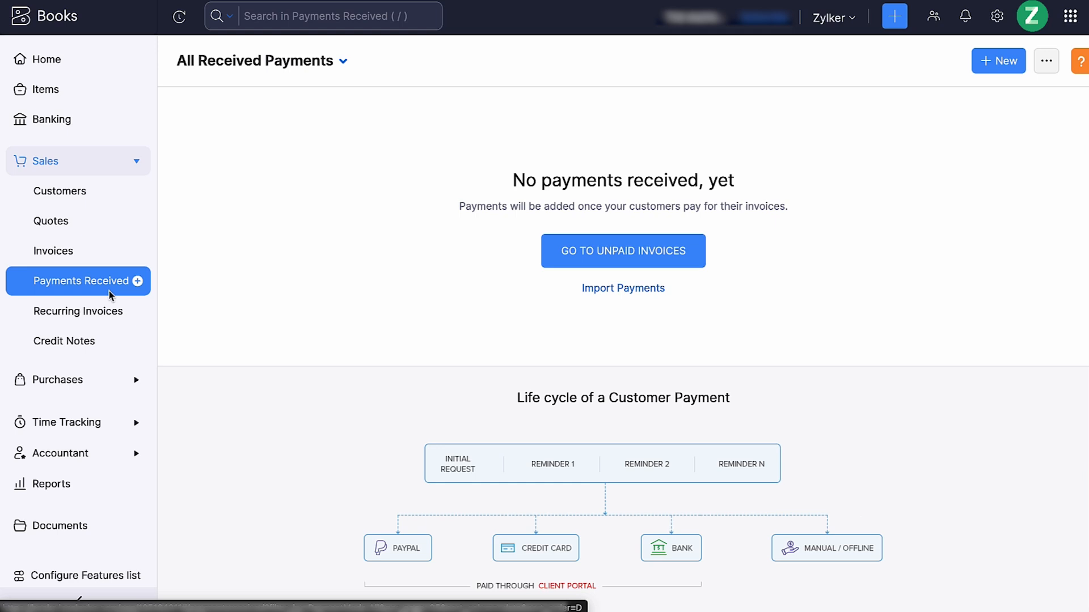
left_click(121, 324)
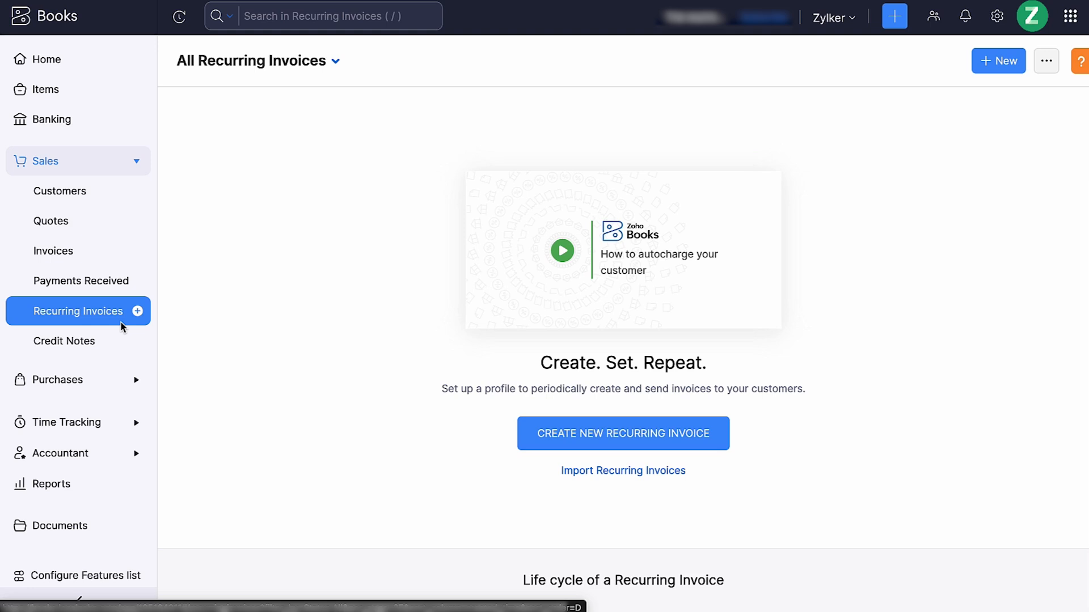
left_click(117, 352)
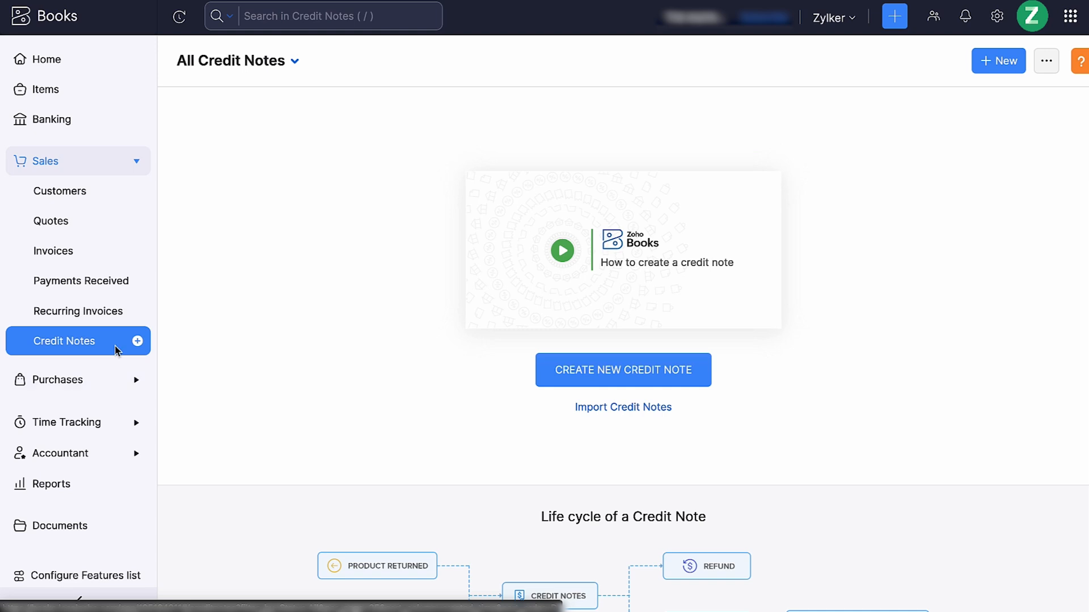
Look through the Purchases pages: vendors, expenses, recurring expenses, bills, payments made, recurring bills and vendor credits
left_click(114, 379)
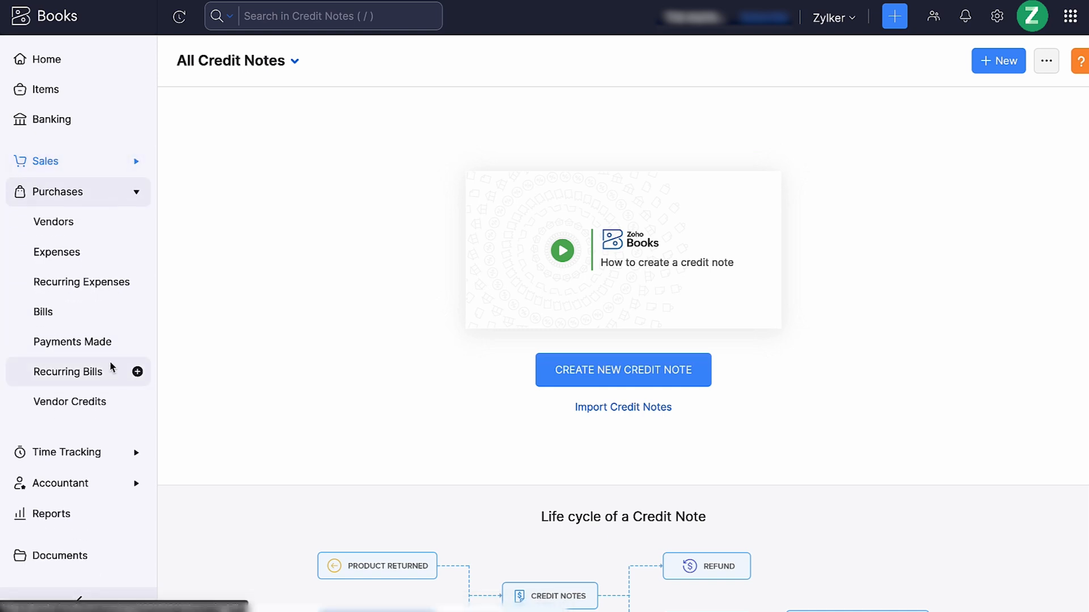
left_click(97, 220)
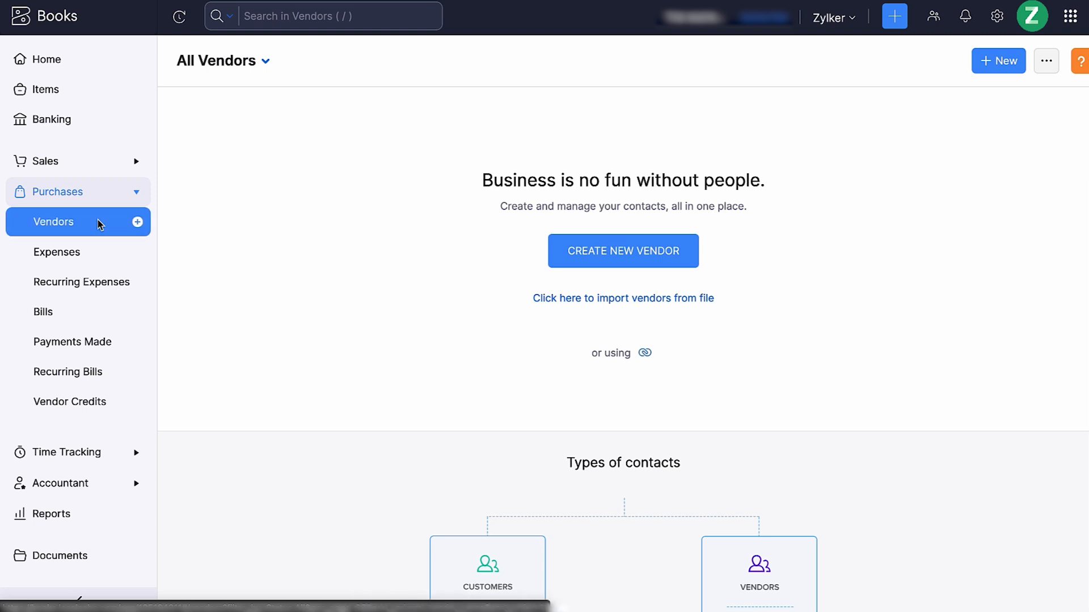
left_click(98, 252)
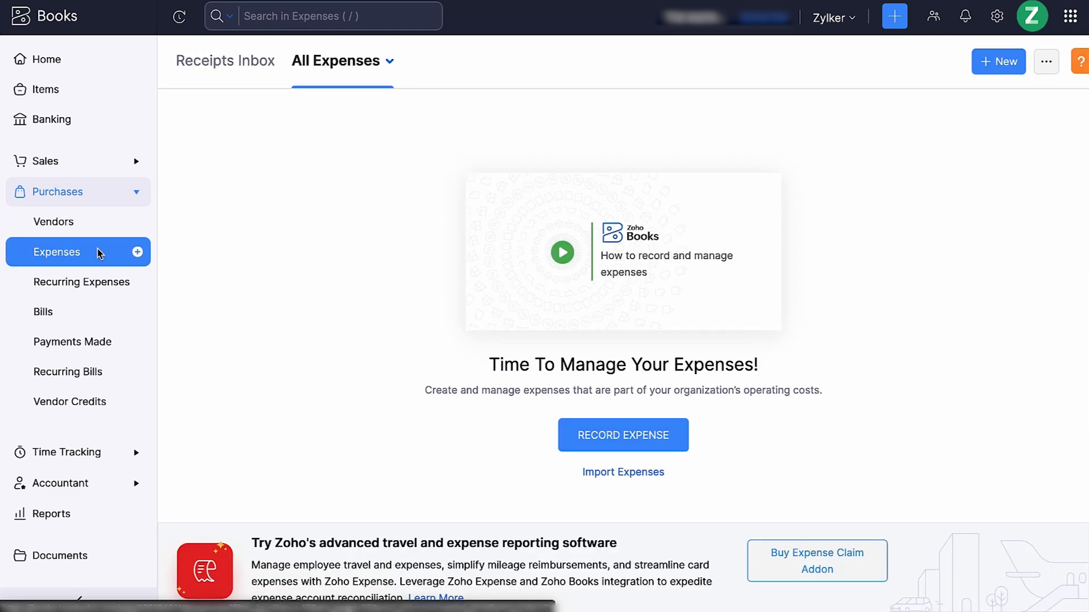
left_click(107, 288)
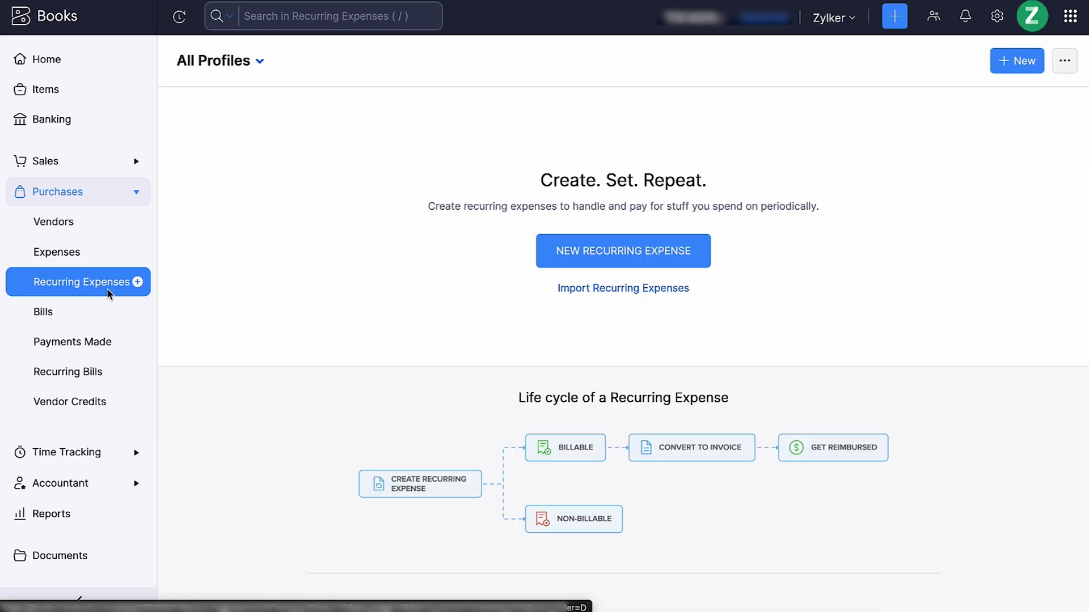
left_click(105, 313)
left_click(109, 354)
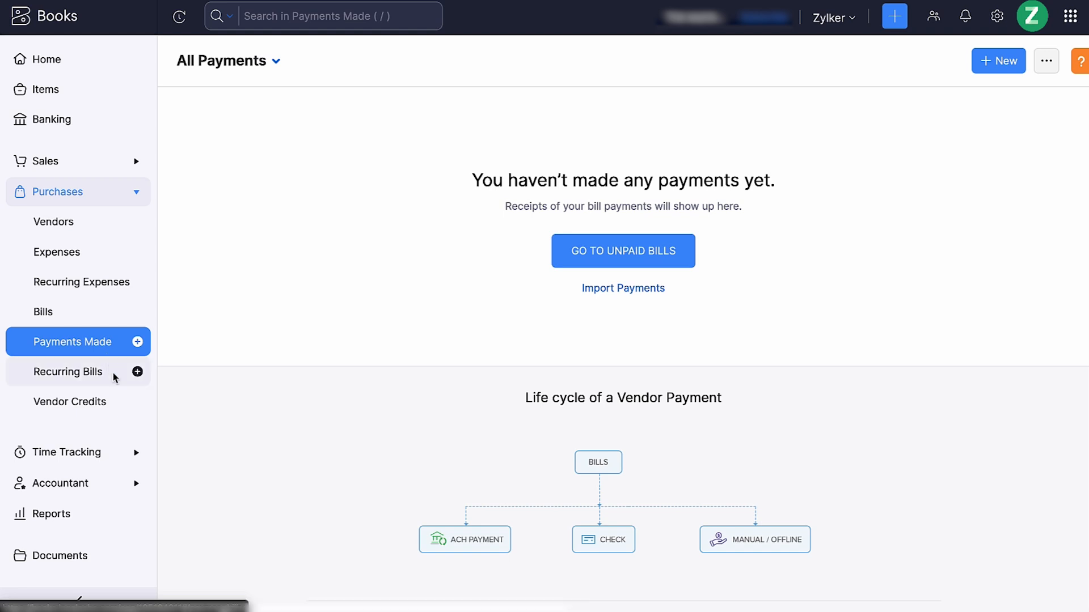
left_click(114, 375)
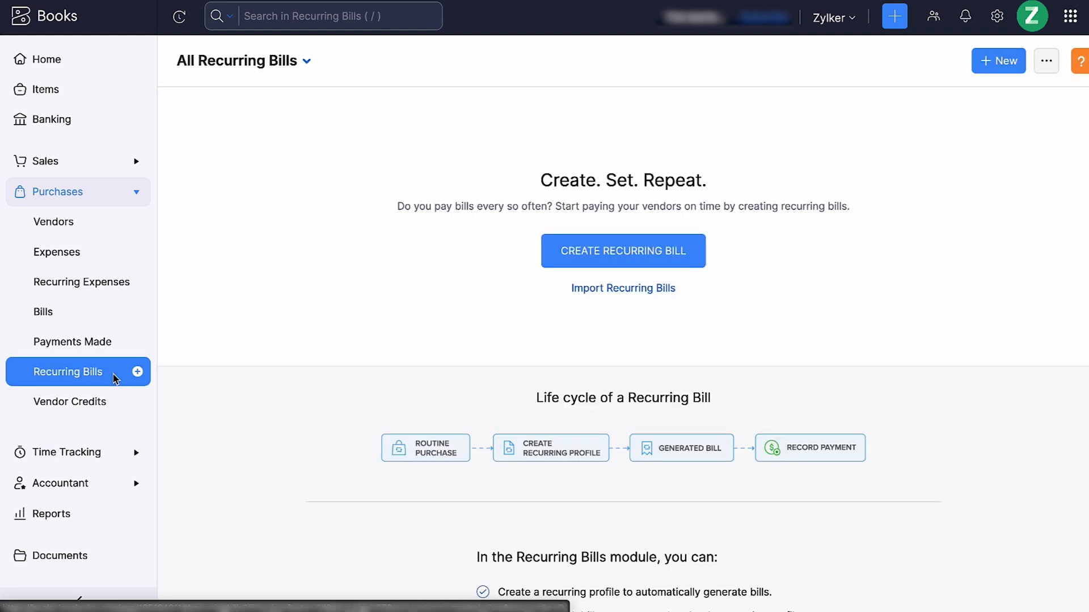
left_click(117, 414)
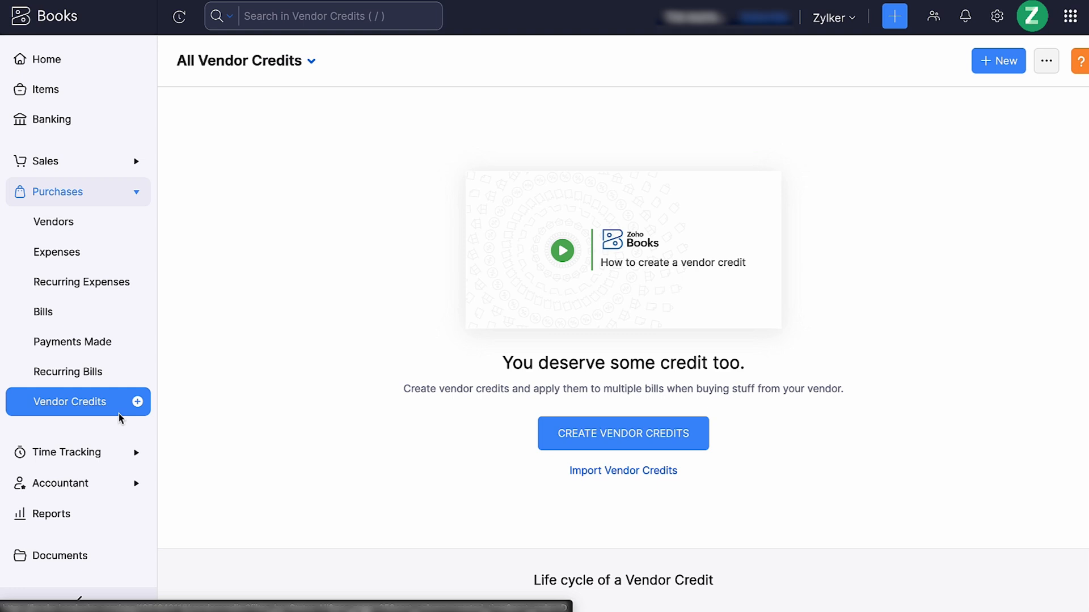
View the projects and timesheet pages of the Time Tracking module
left_click(117, 452)
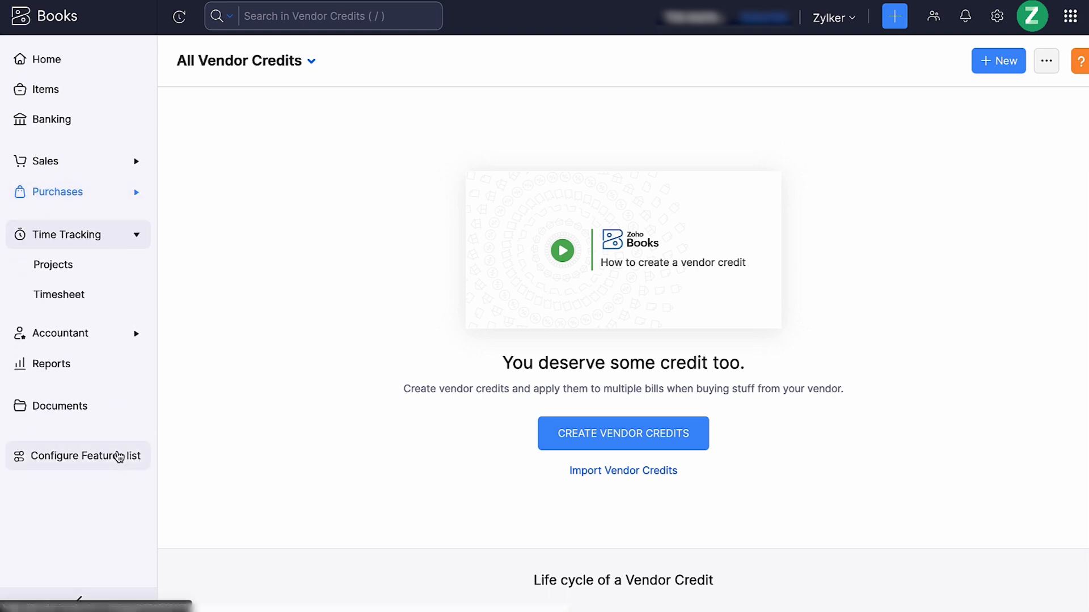
left_click(94, 269)
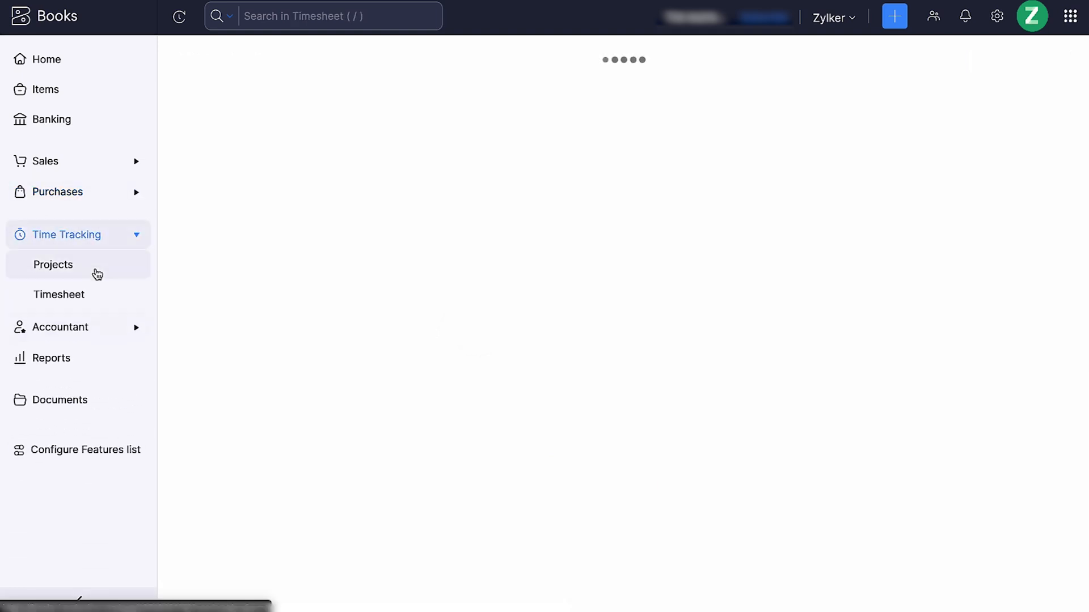
left_click(97, 274)
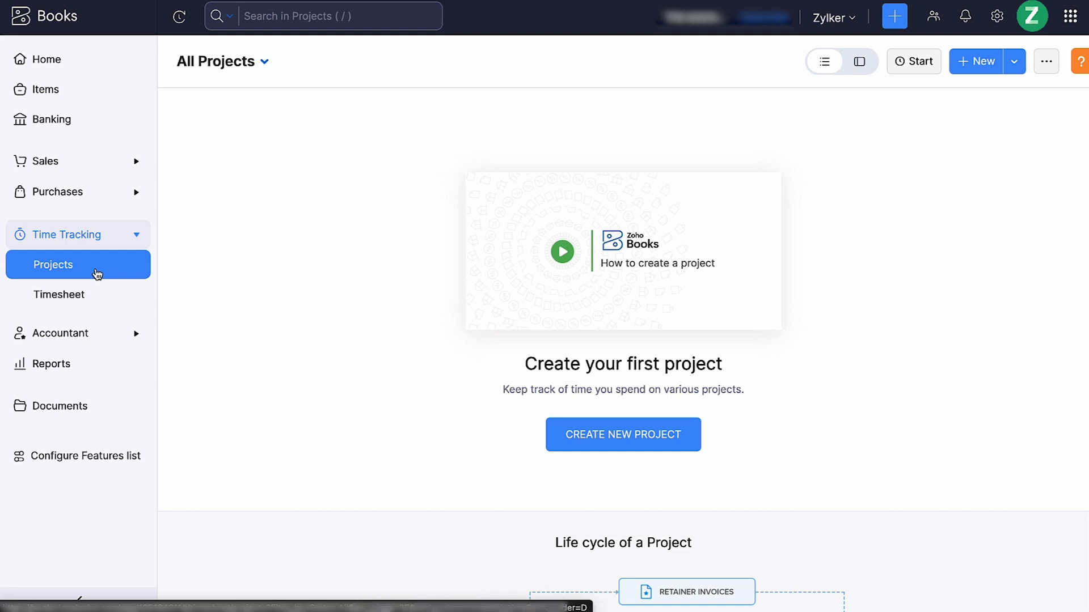
left_click(93, 291)
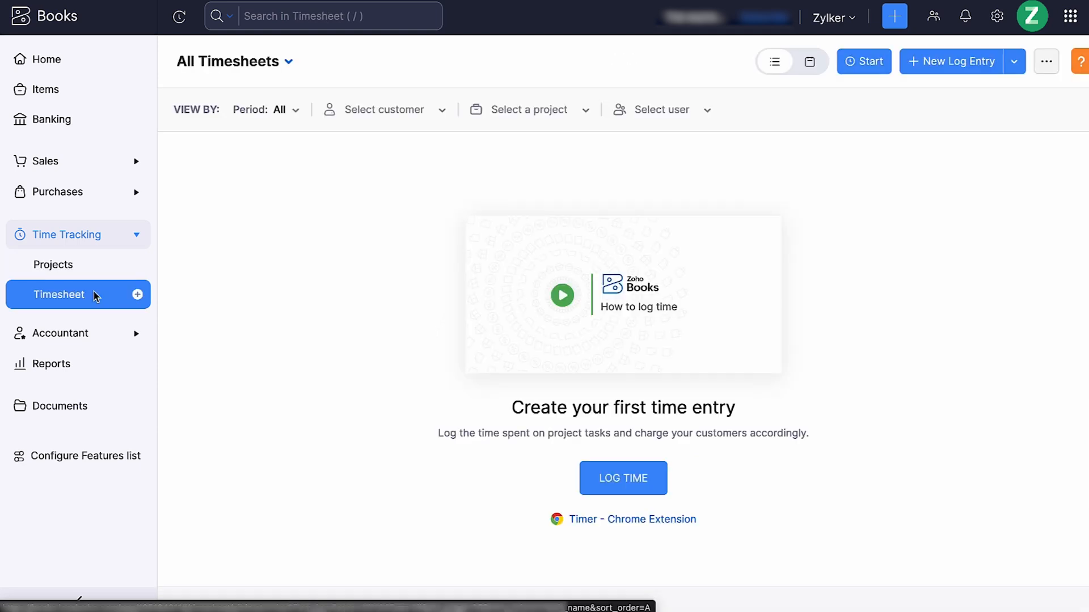
Look through the Accountant pages: manual journals, bulk update, currency adjustments, chart of accounts, budgets, transaction locking and DATEV export
left_click(106, 332)
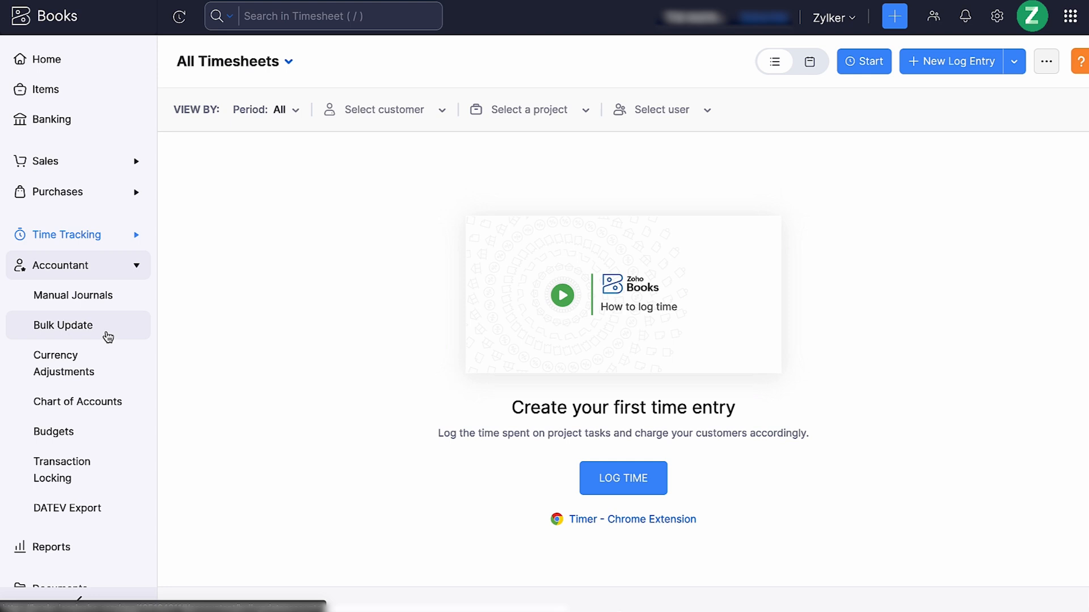
left_click(117, 296)
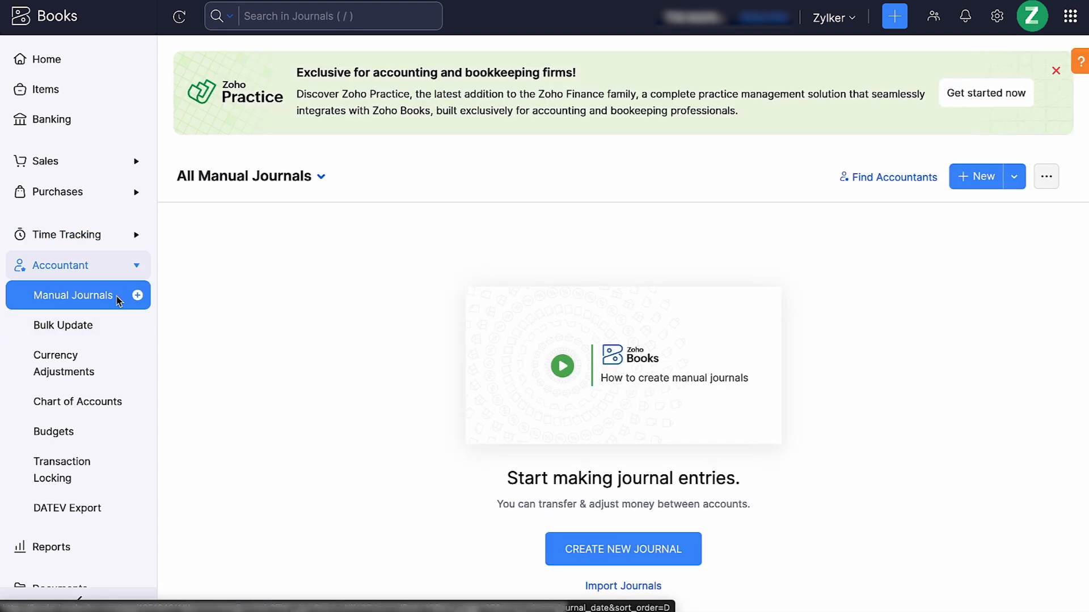
left_click(114, 325)
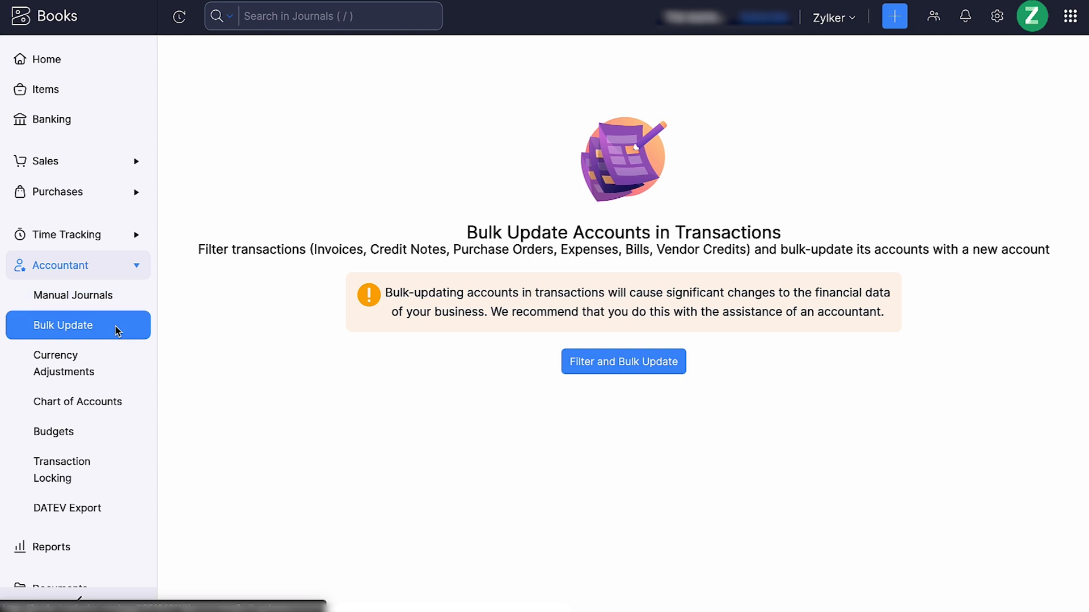
left_click(112, 360)
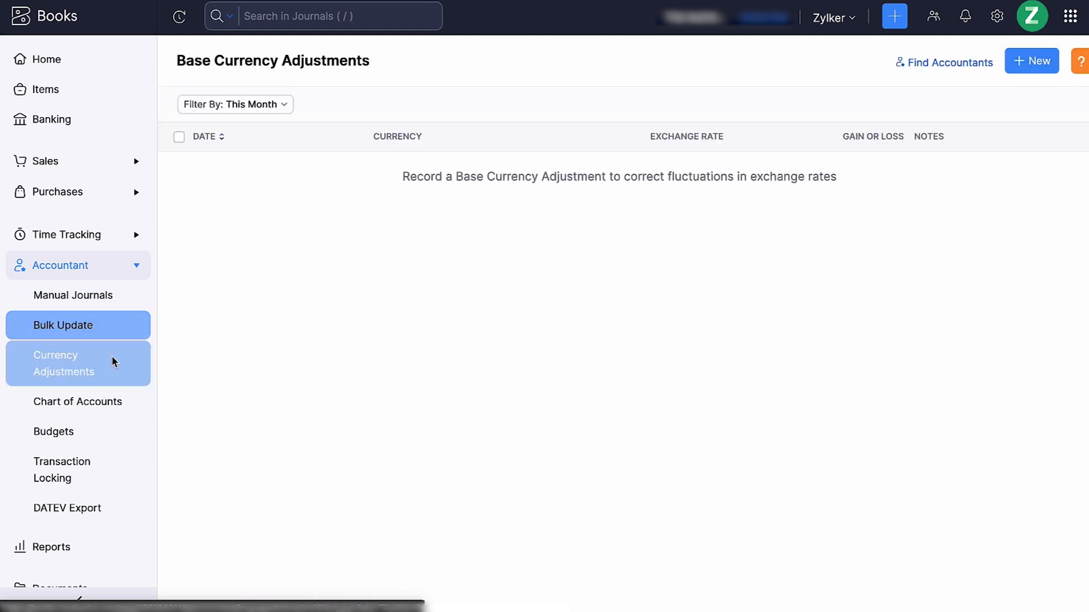
left_click(119, 404)
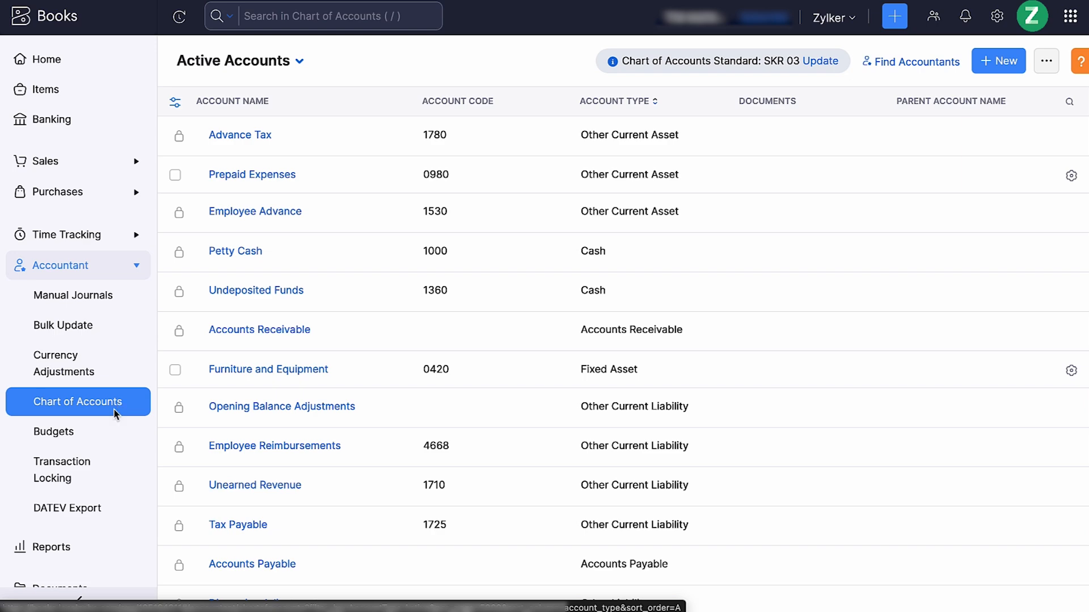
left_click(105, 432)
left_click(104, 464)
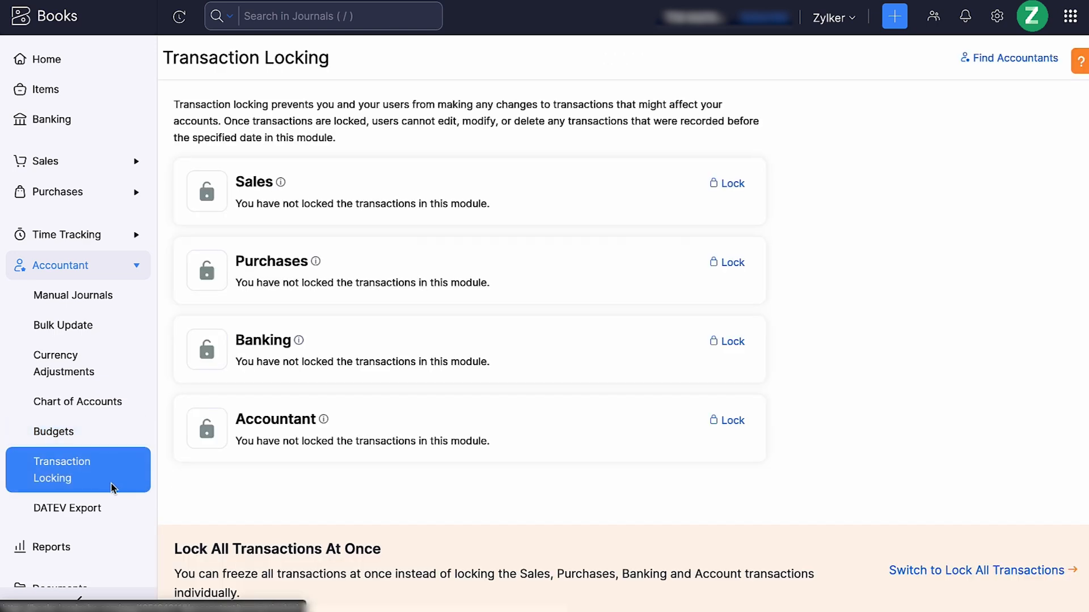
left_click(120, 515)
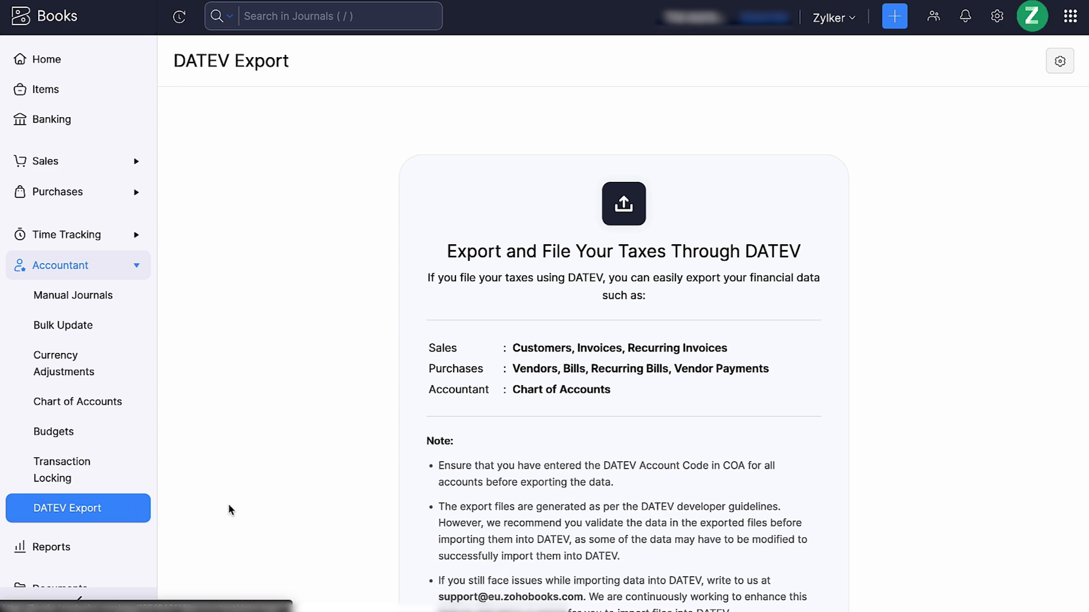
scroll(257, 505, "down", 3)
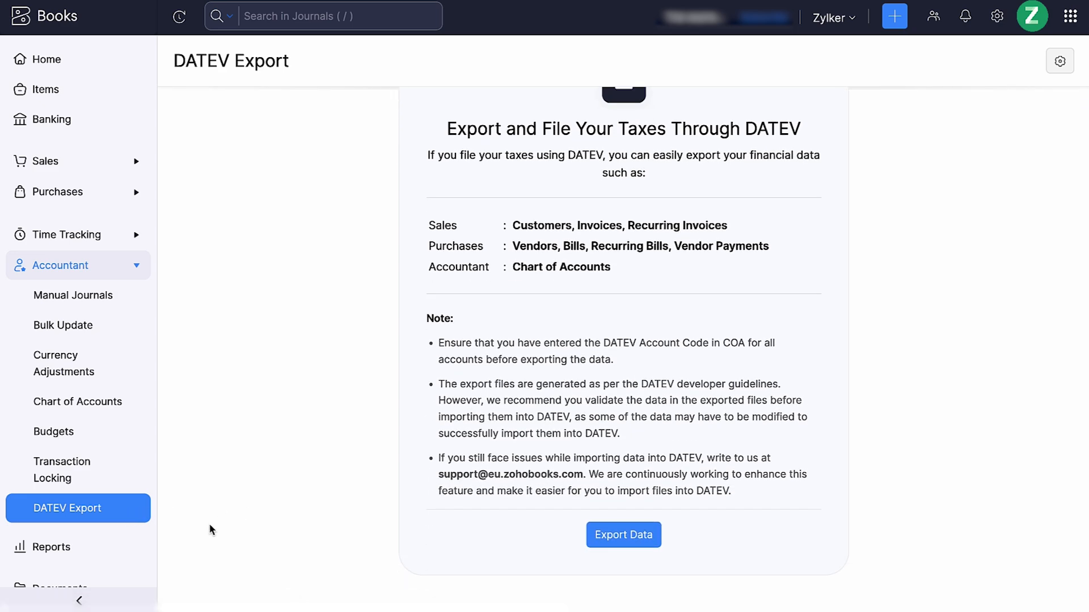
View the Profit and Loss report from the Reports Center and check its export and print options
left_click(124, 546)
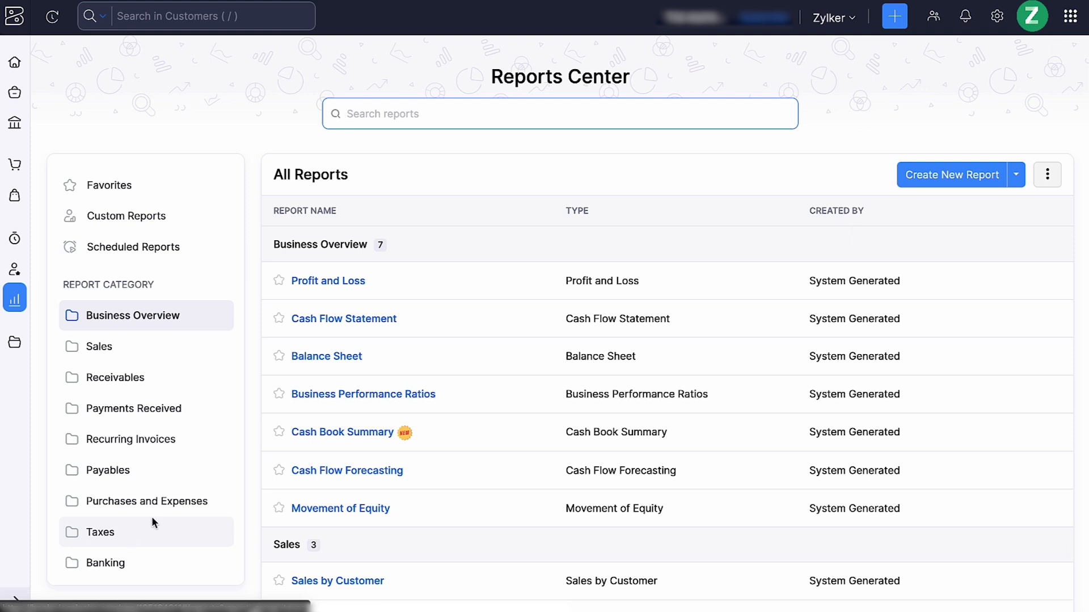
left_click(369, 291)
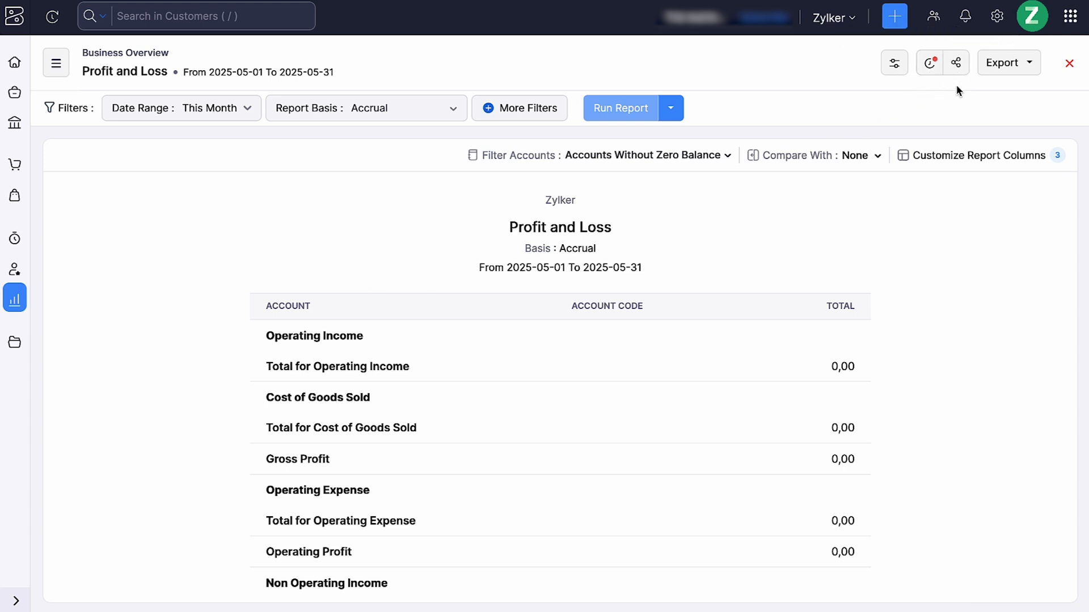
left_click(1005, 68)
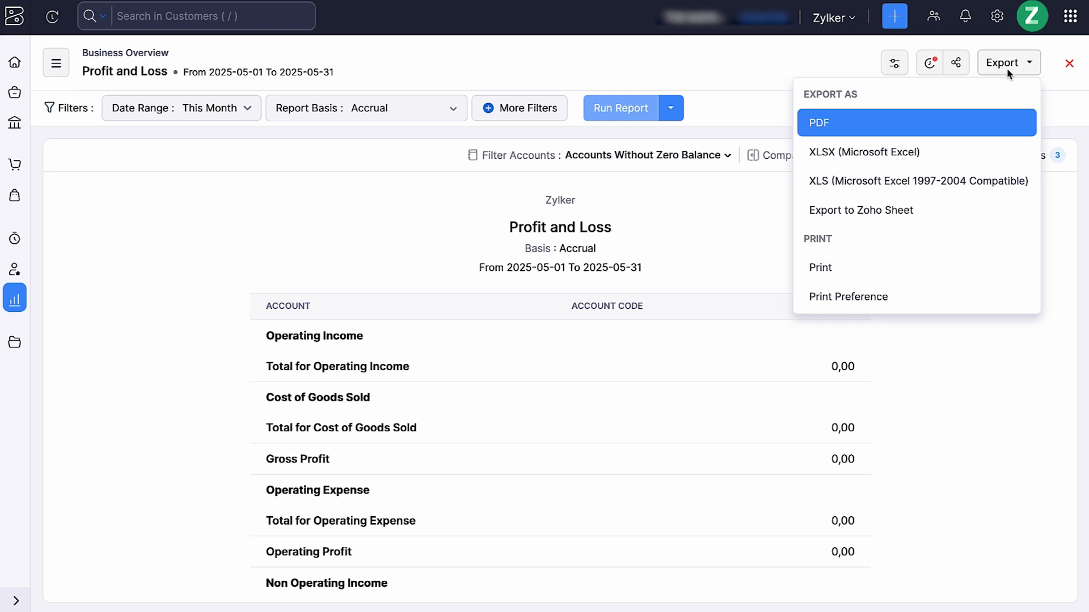
left_click(1057, 79)
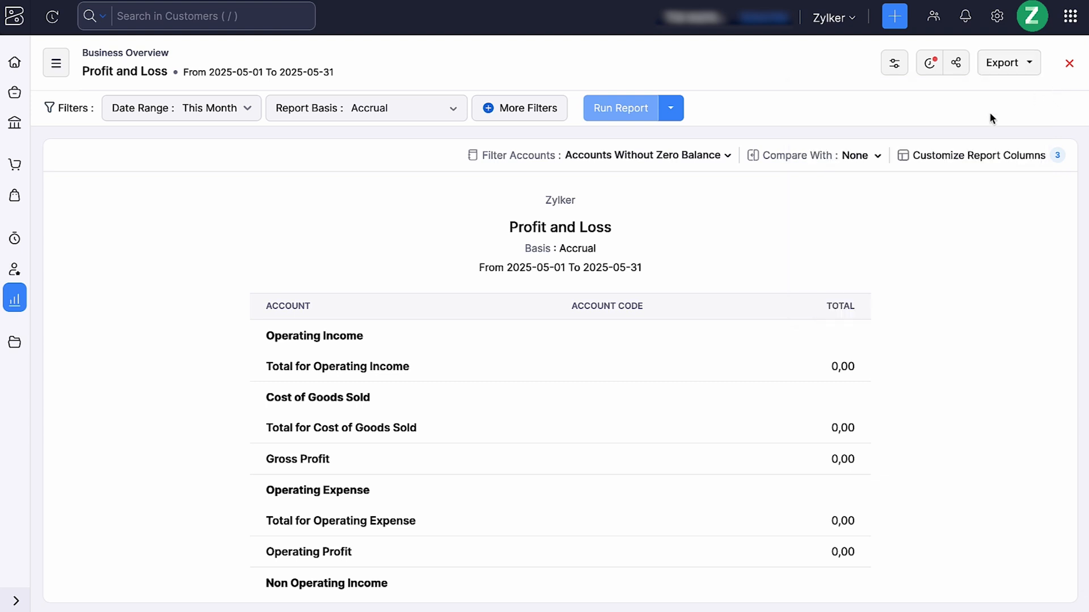
Enable the Purchase Orders module in the features configuration and save the change
left_click(25, 344)
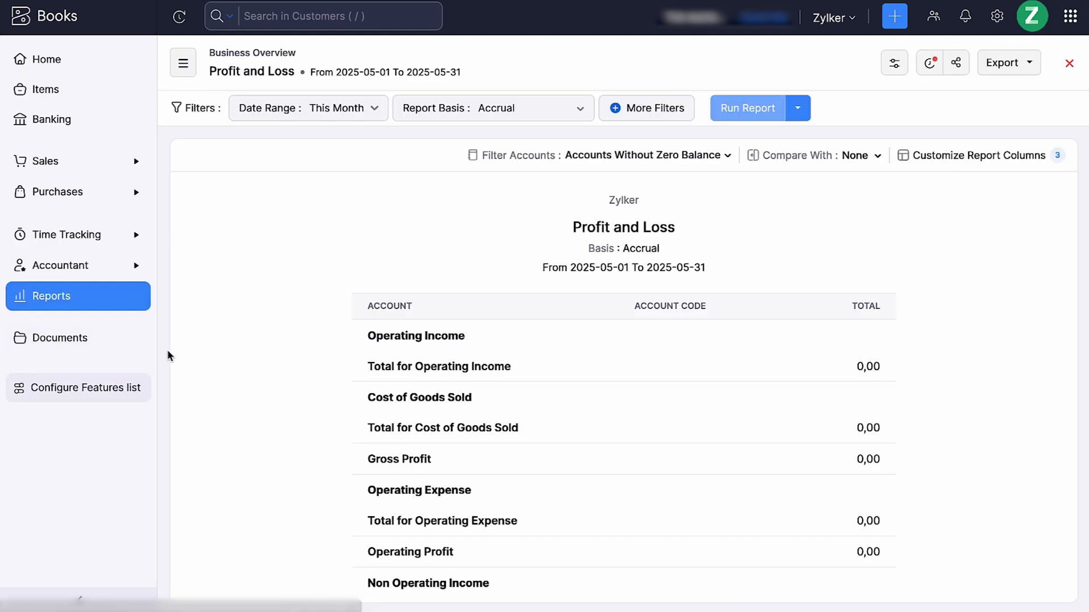
left_click(144, 387)
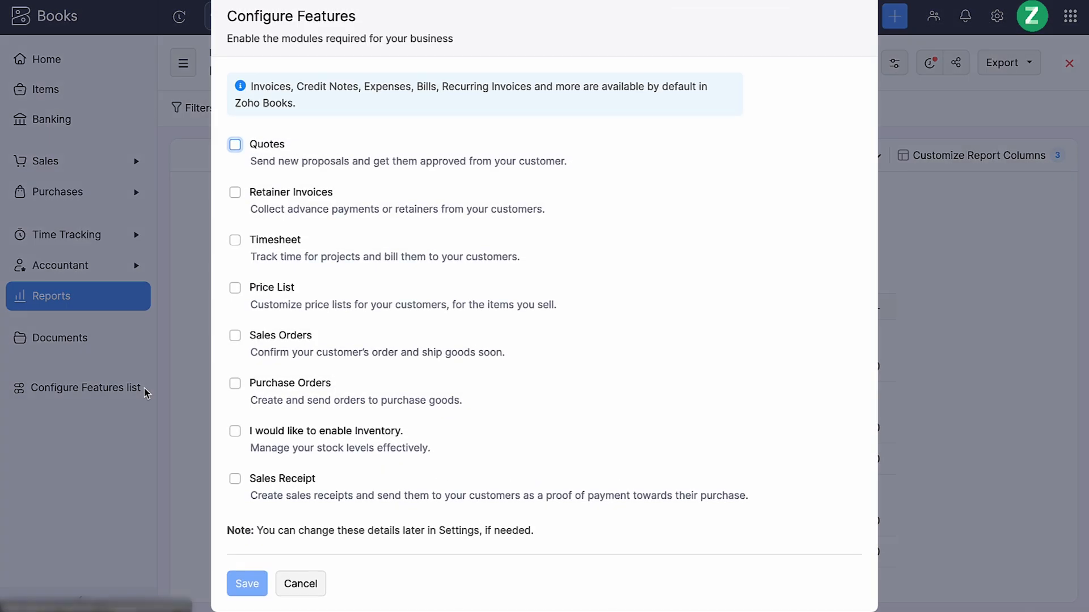
scroll(369, 355, "down", 1)
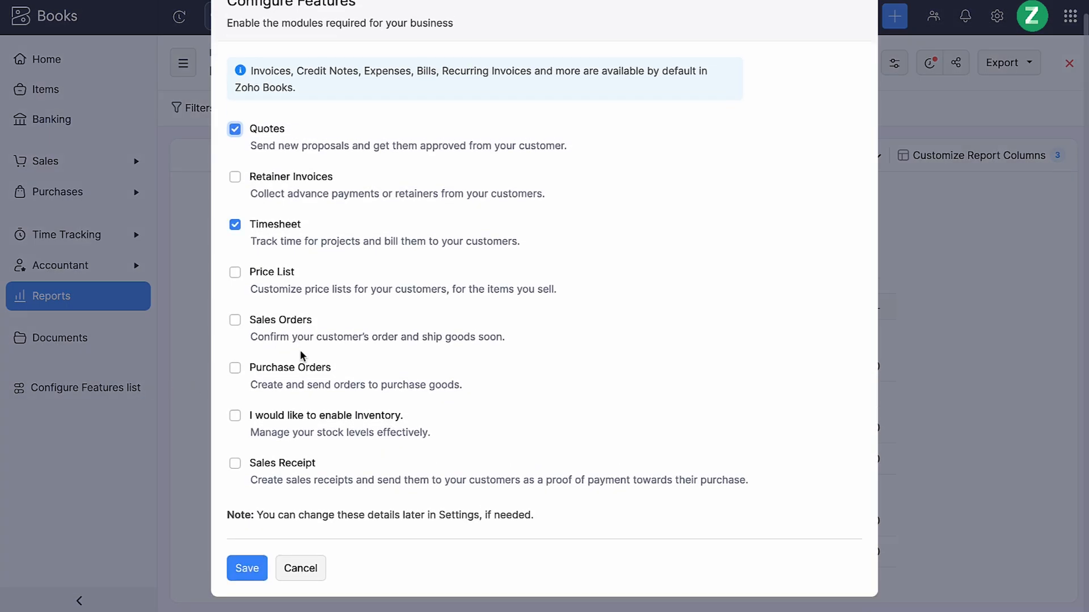
left_click(235, 368)
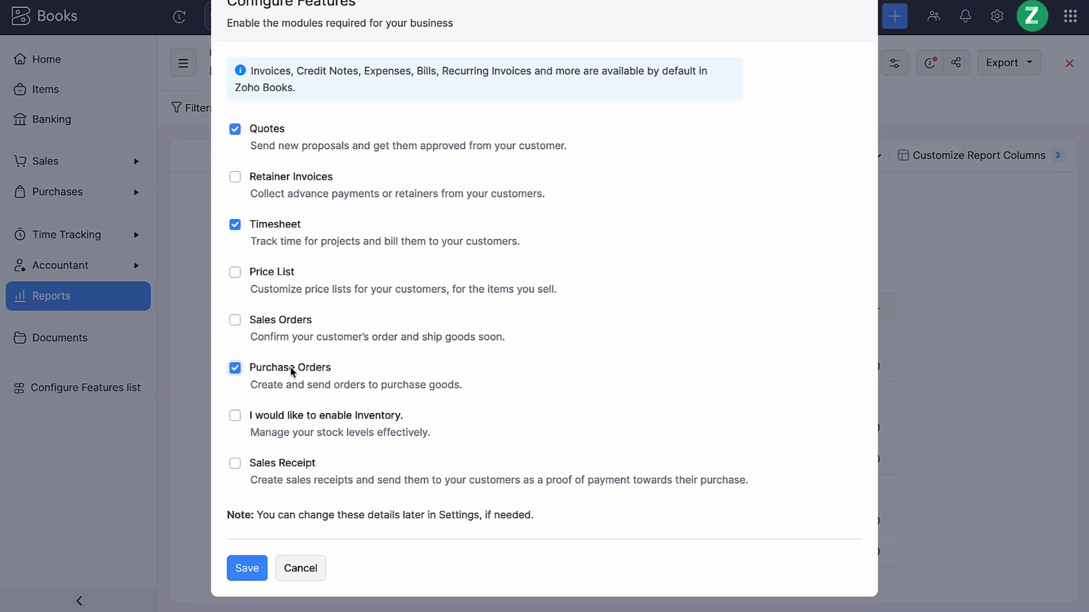
left_click(247, 569)
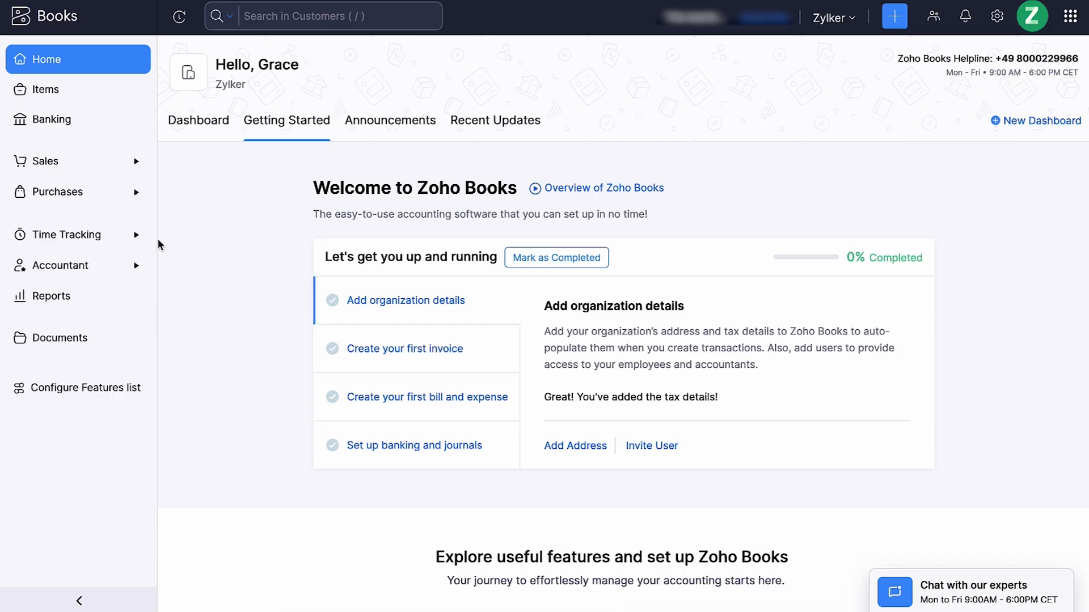
Create an account named Prepaid Insurance of type Other Asset in the chart of accounts
left_click(51, 265)
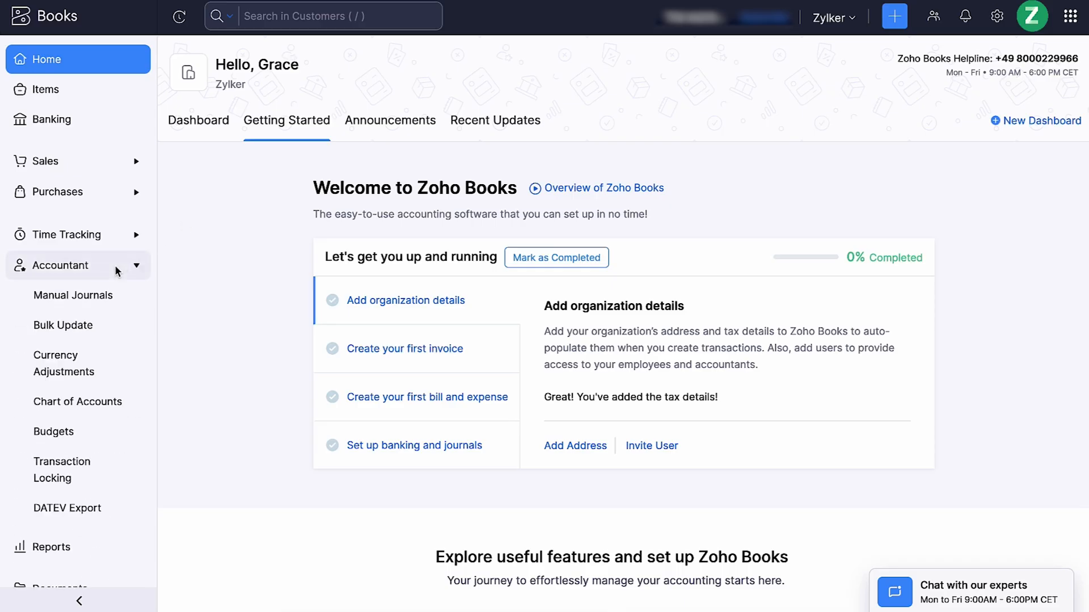
left_click(124, 404)
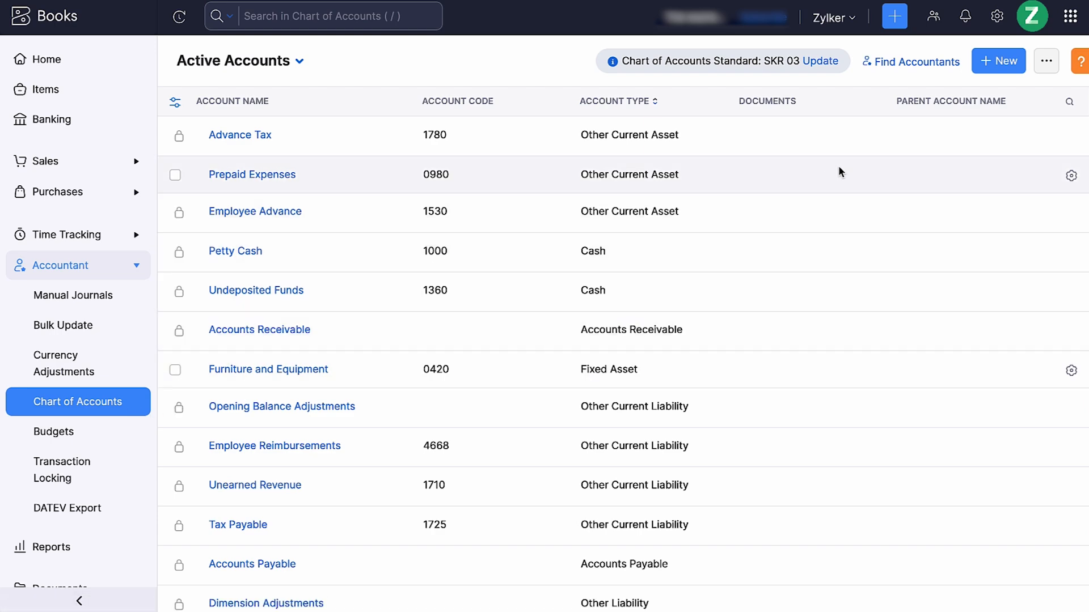
left_click(1003, 64)
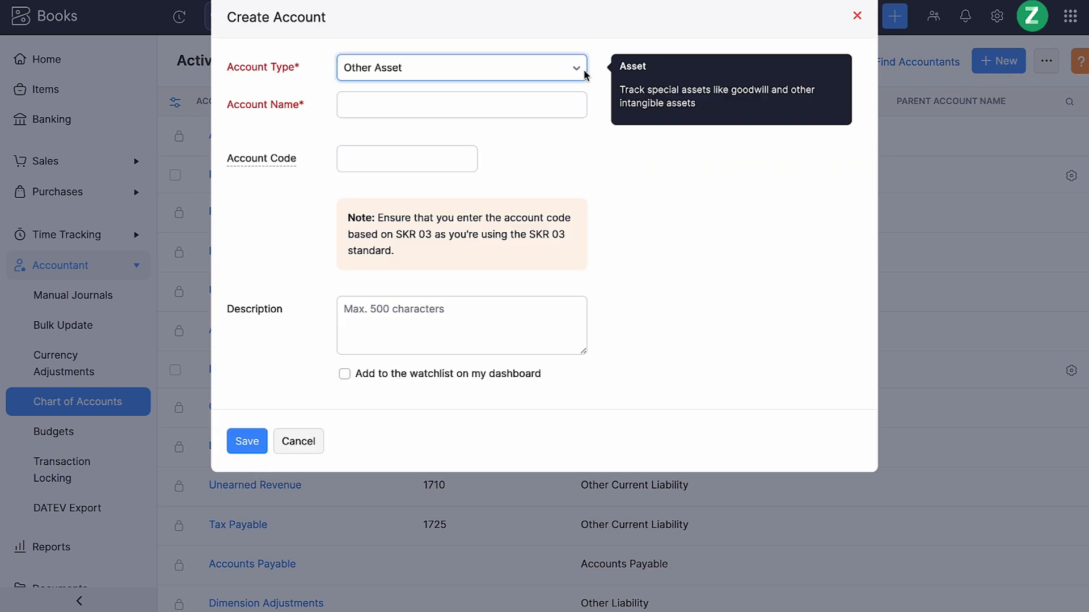
left_click(452, 107)
type("Prepaid Insurance")
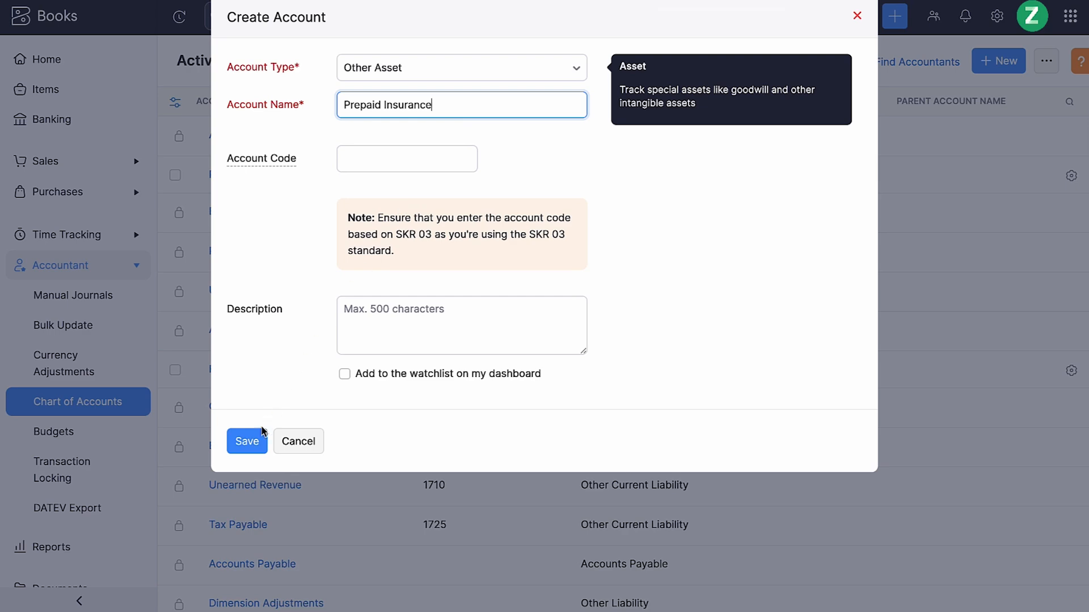
left_click(250, 443)
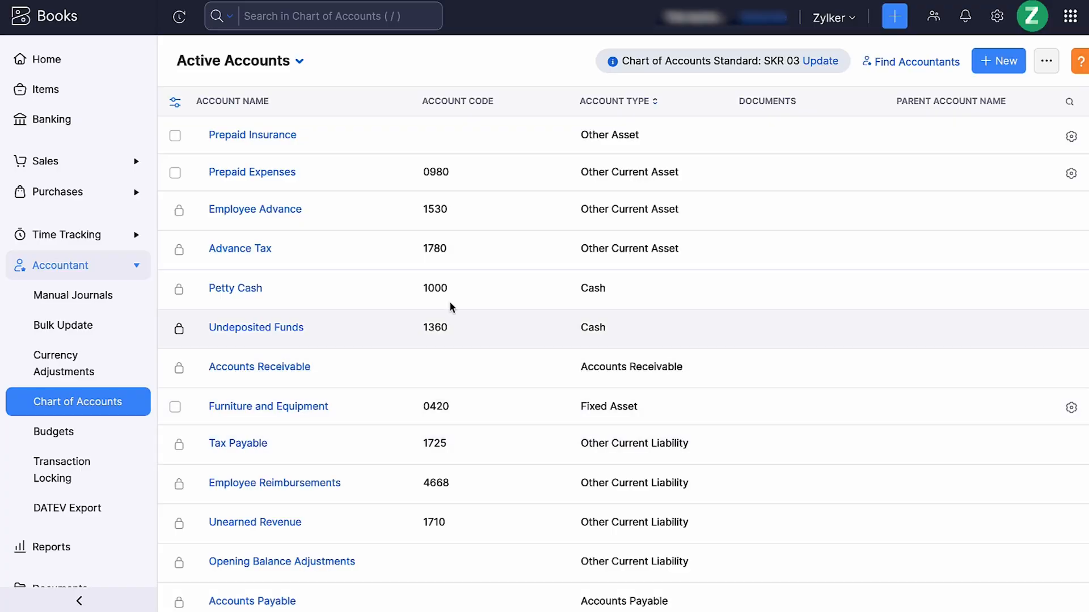
Update the chart of accounts standard to SKR 04, accepting the proposed new account codes
left_click(814, 63)
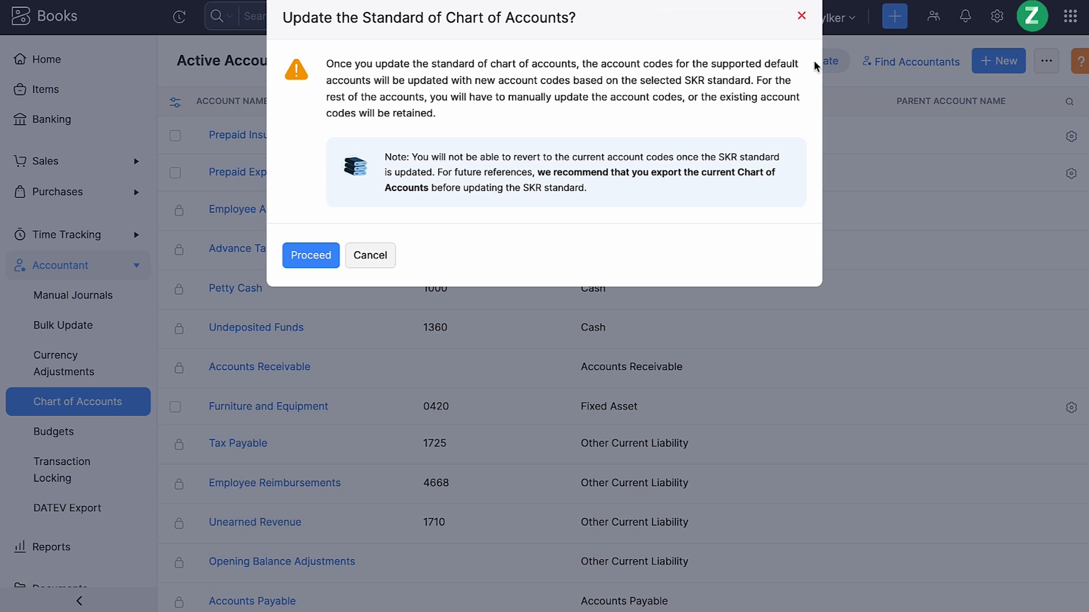
left_click(322, 255)
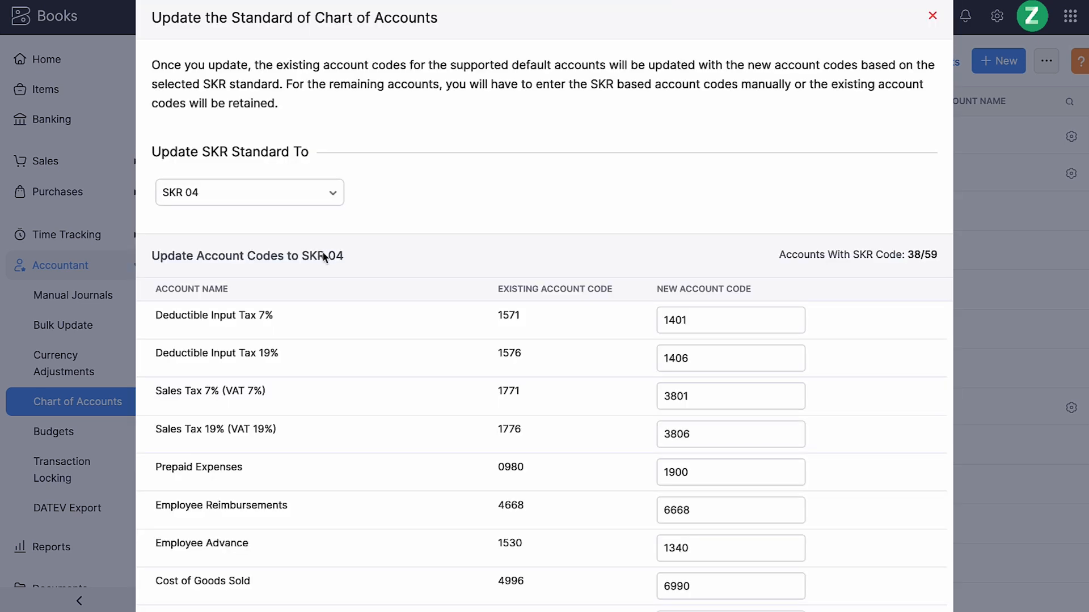
left_click(302, 191)
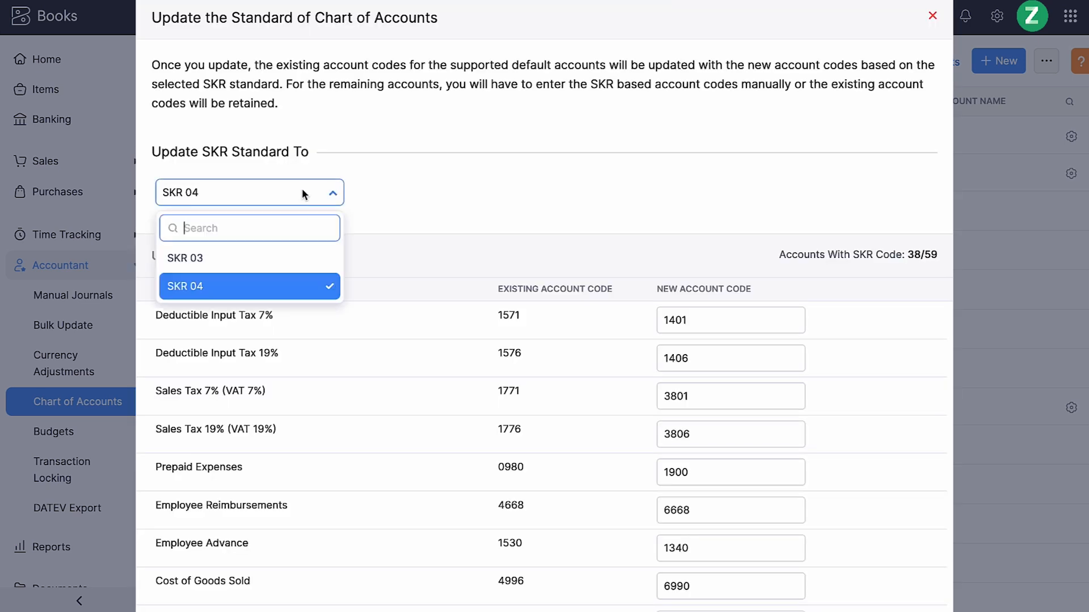
left_click(311, 283)
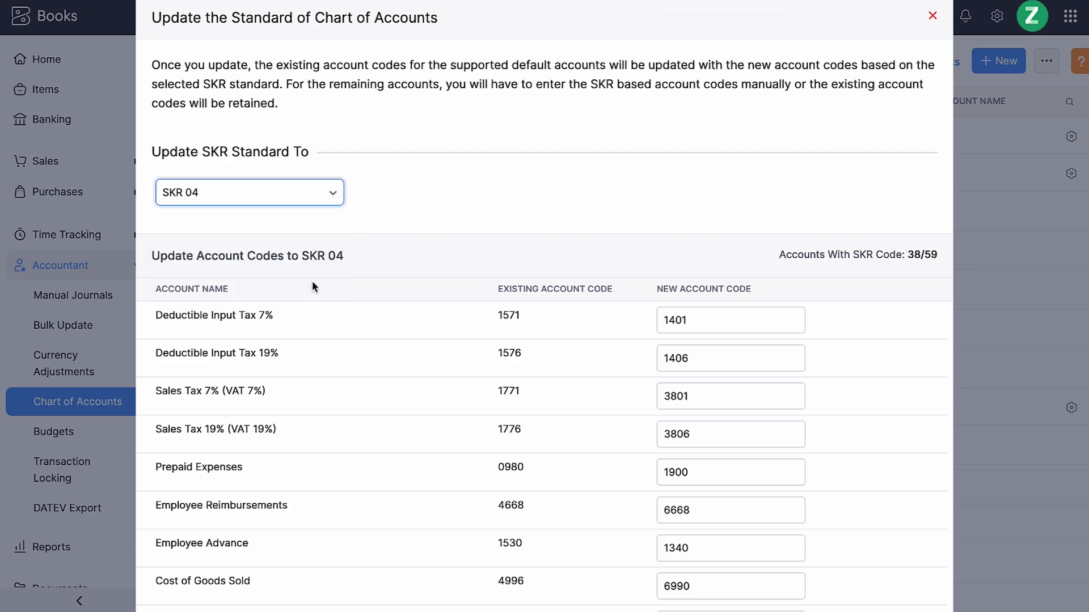
scroll(312, 280, "down", 2)
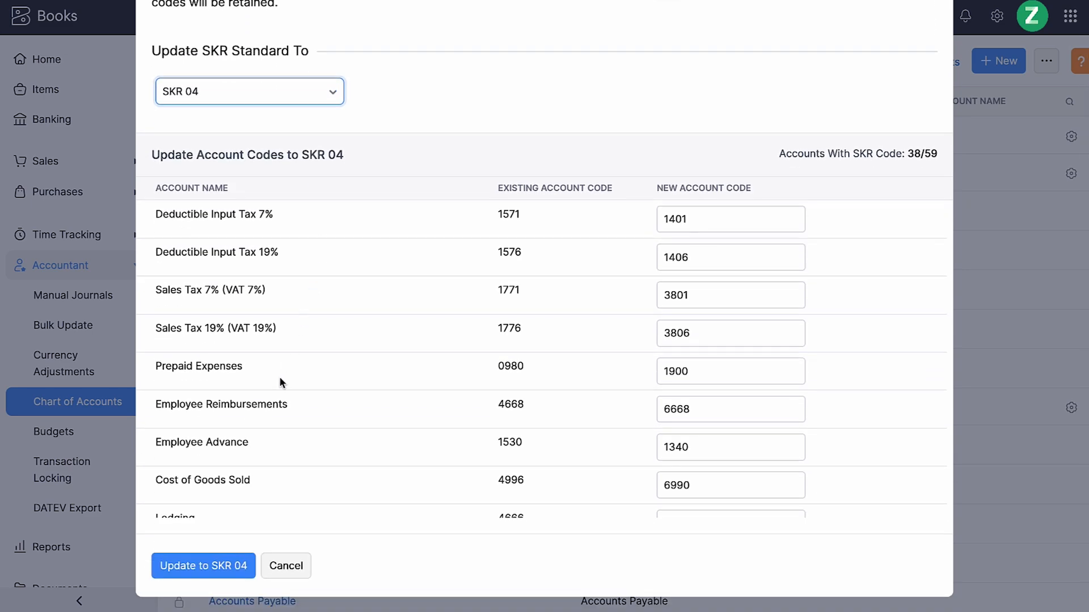
left_click(221, 567)
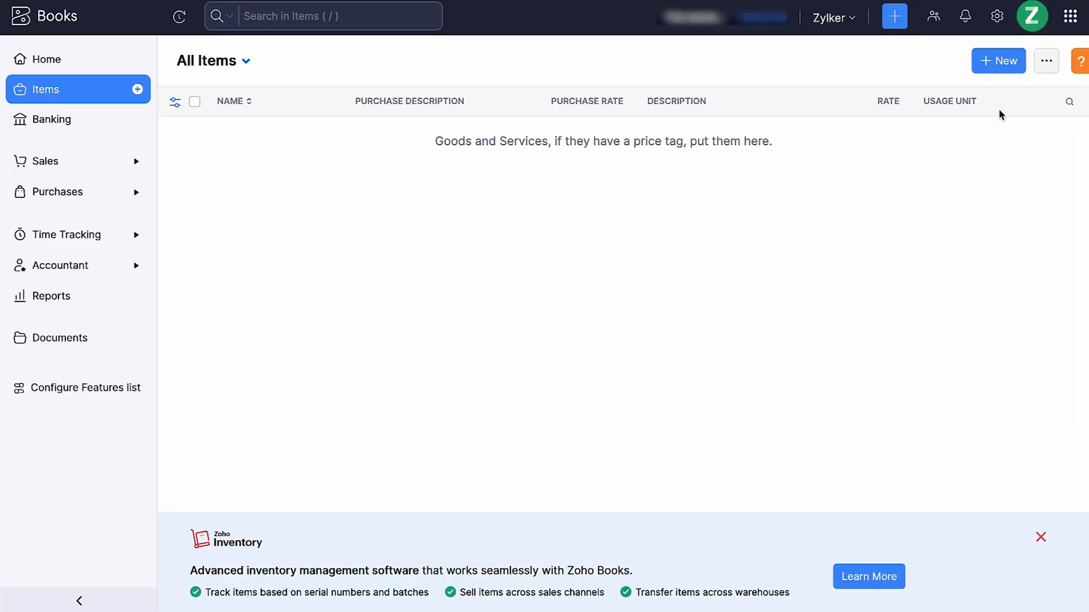
Check the item import option, then start a new goods item named Windshield Wiper Blades with box as its unit
left_click(1045, 62)
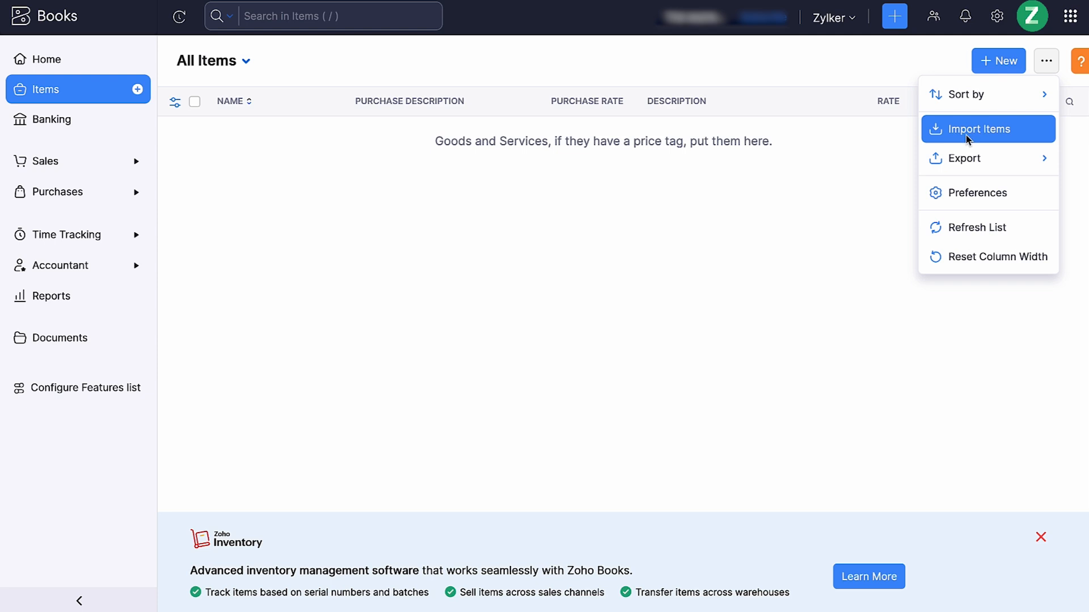
left_click(859, 175)
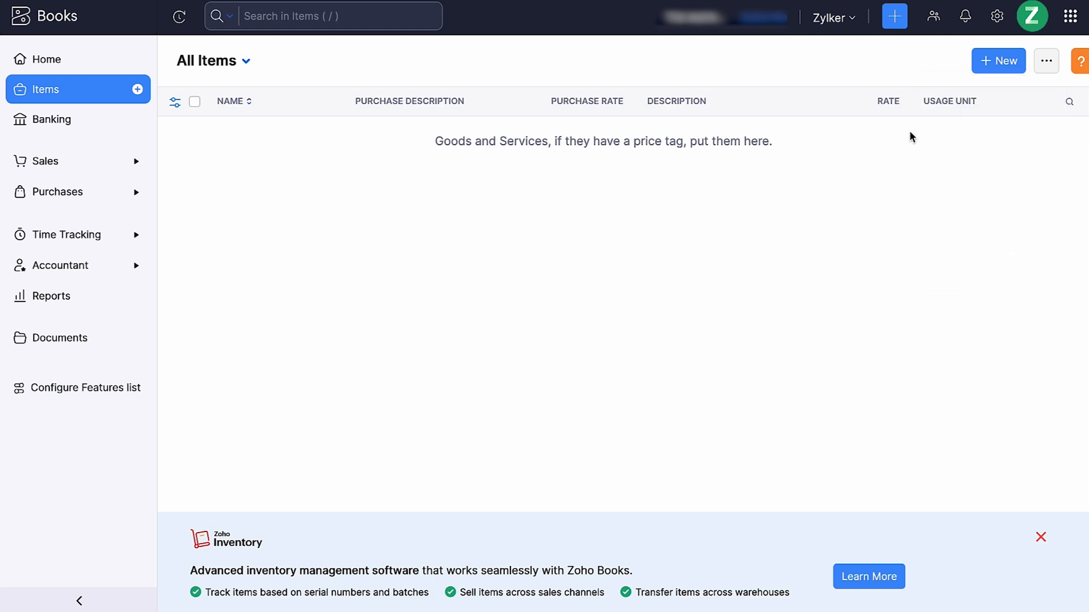
left_click(997, 60)
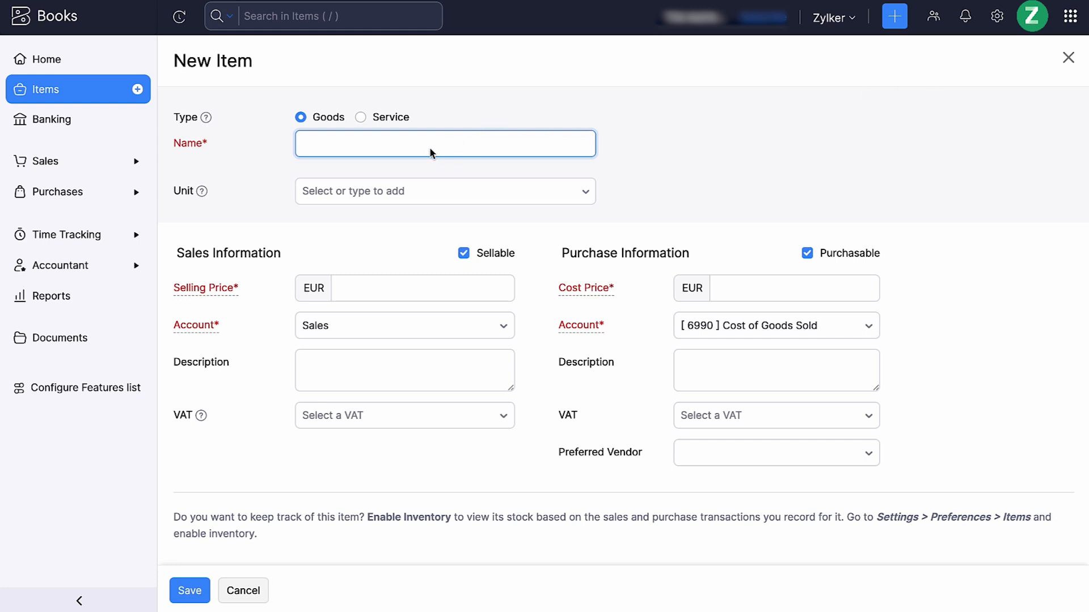
type("Windshield Wiper Blades")
left_click(383, 191)
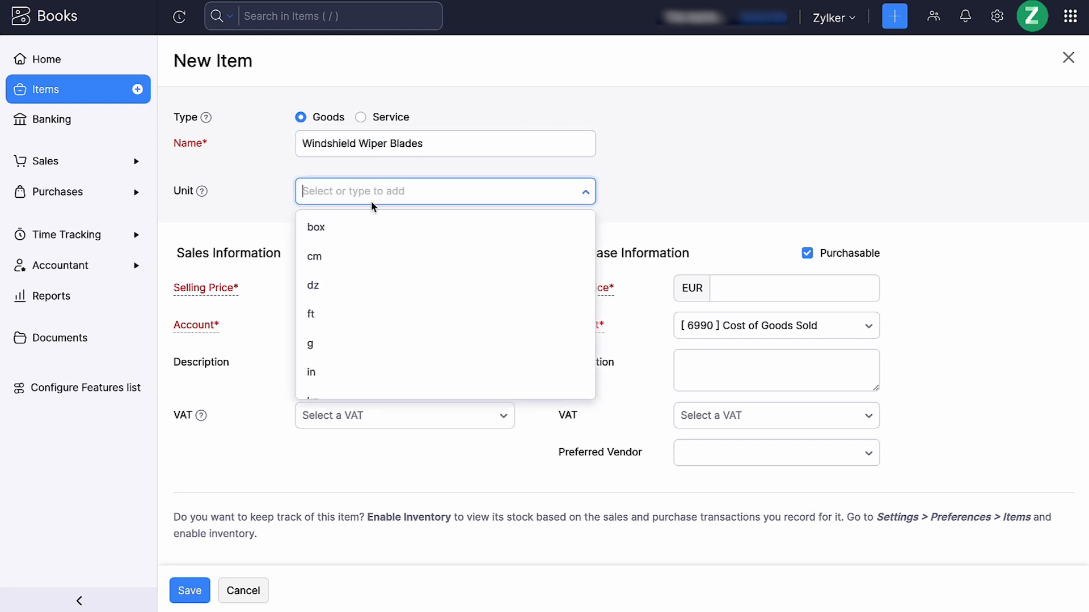
left_click(355, 221)
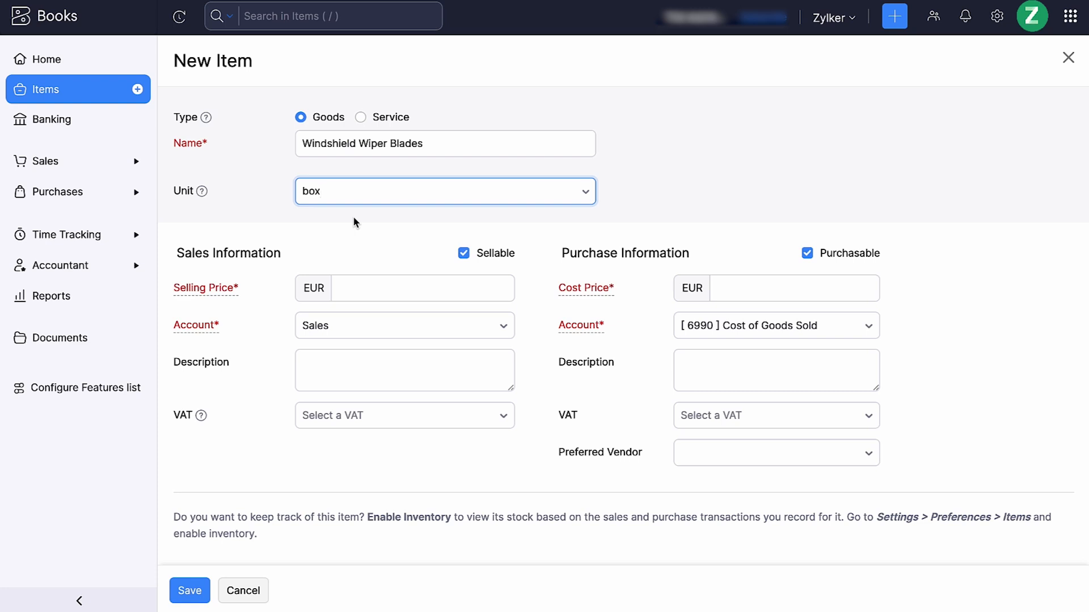
Give the item a selling price of 35 EUR, a cost price of 30 EUR and Zero Rate [0%] sales VAT, and save it
left_click(362, 282)
type("35")
left_click(737, 288)
type("30")
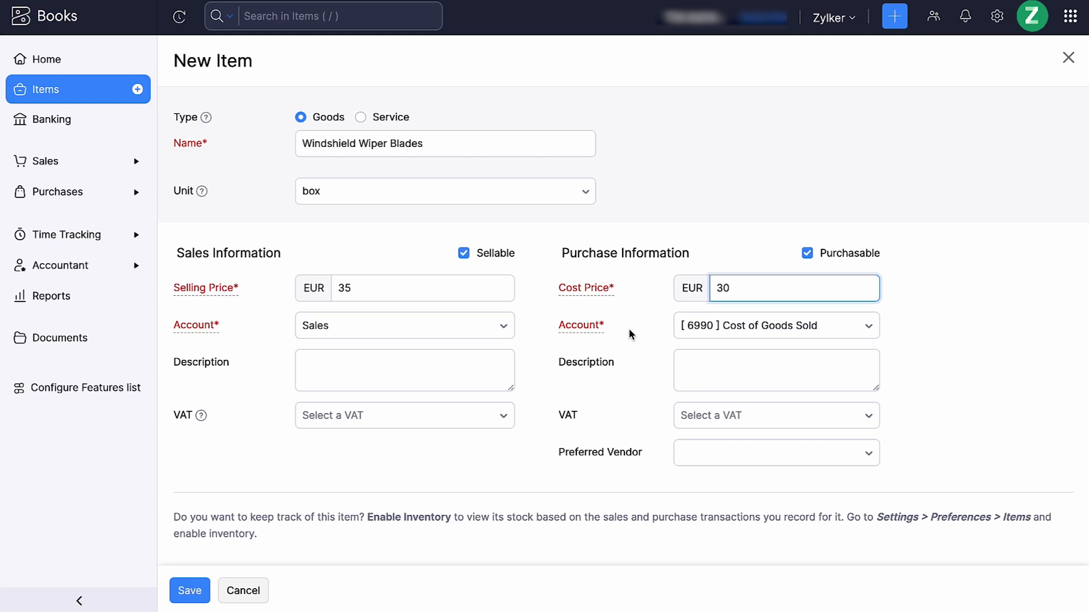
left_click(493, 420)
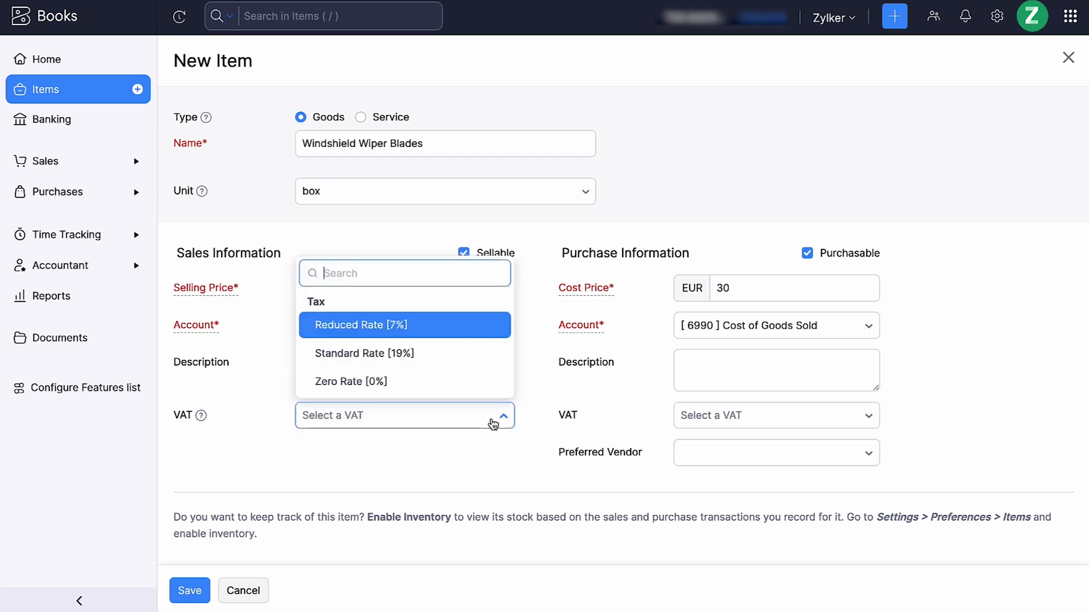
left_click(491, 396)
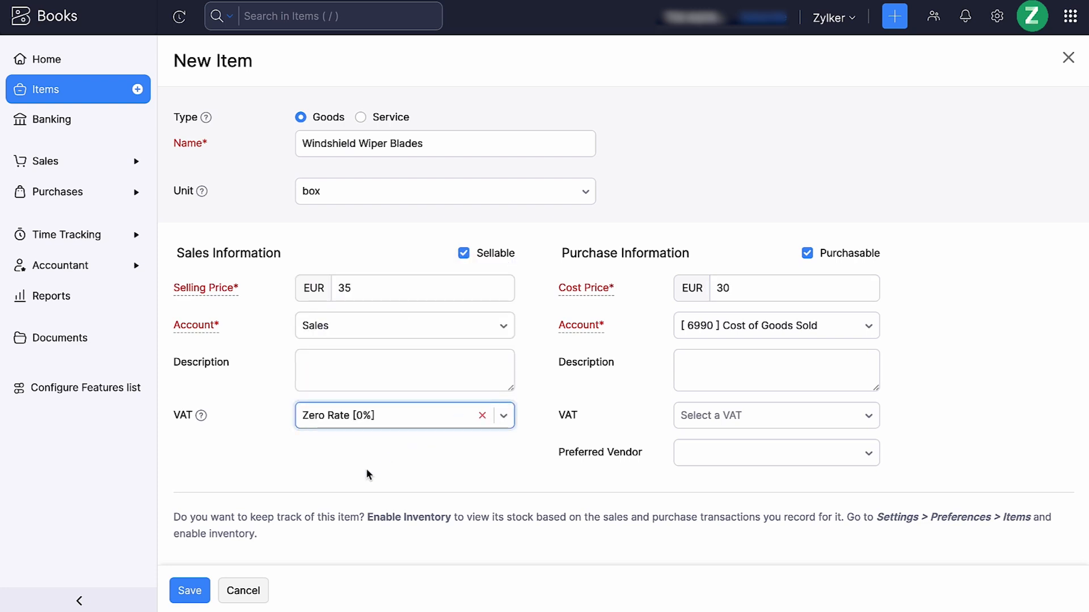
left_click(199, 590)
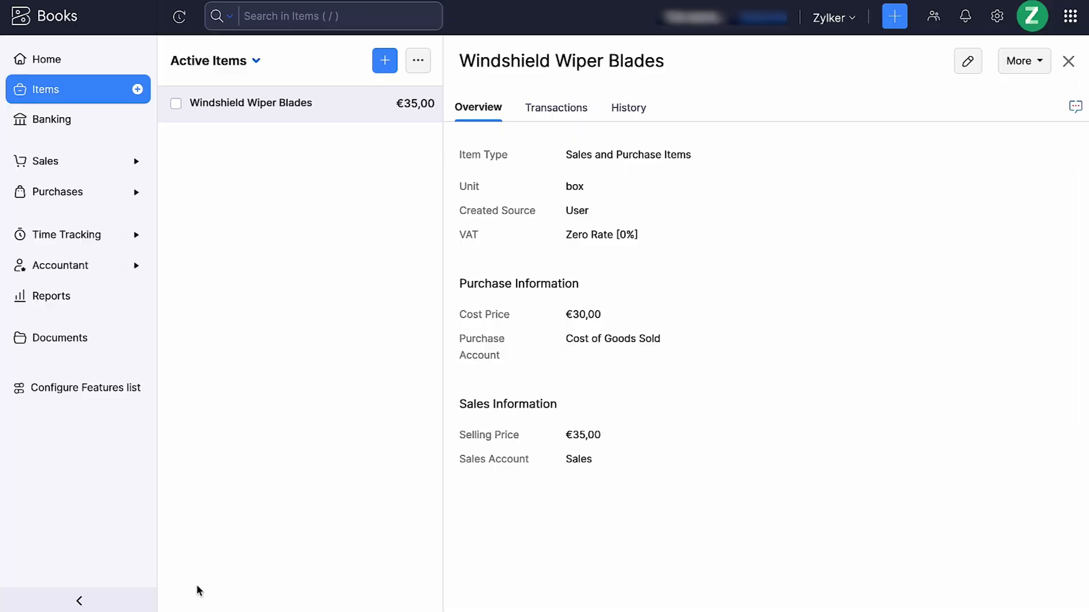
Start a new business customer with the contact's full name, TWR Tyres as the company, and the contact's name as display name
left_click(134, 169)
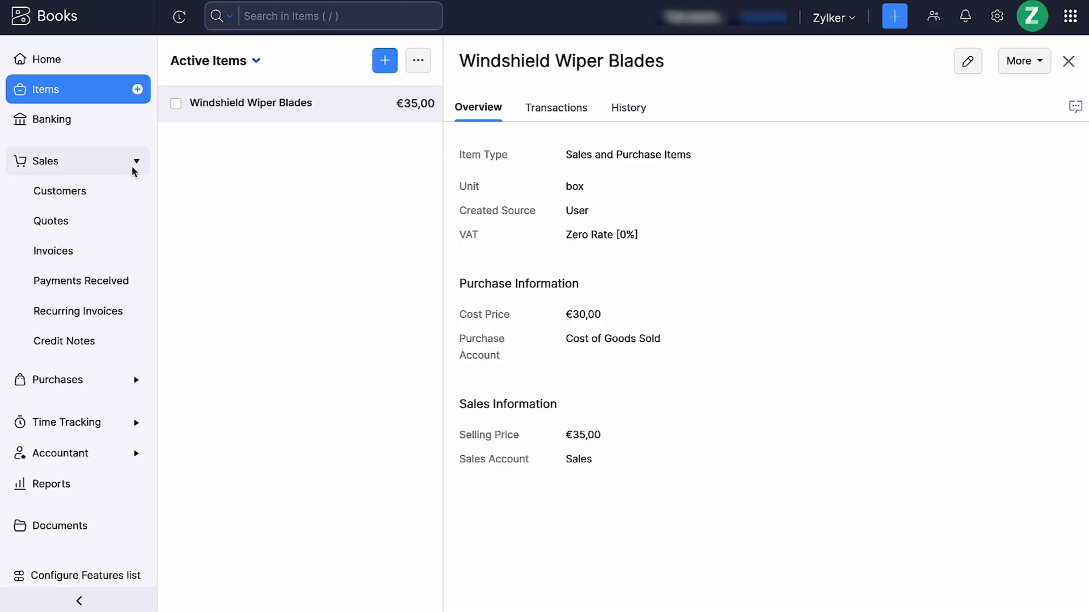
left_click(117, 195)
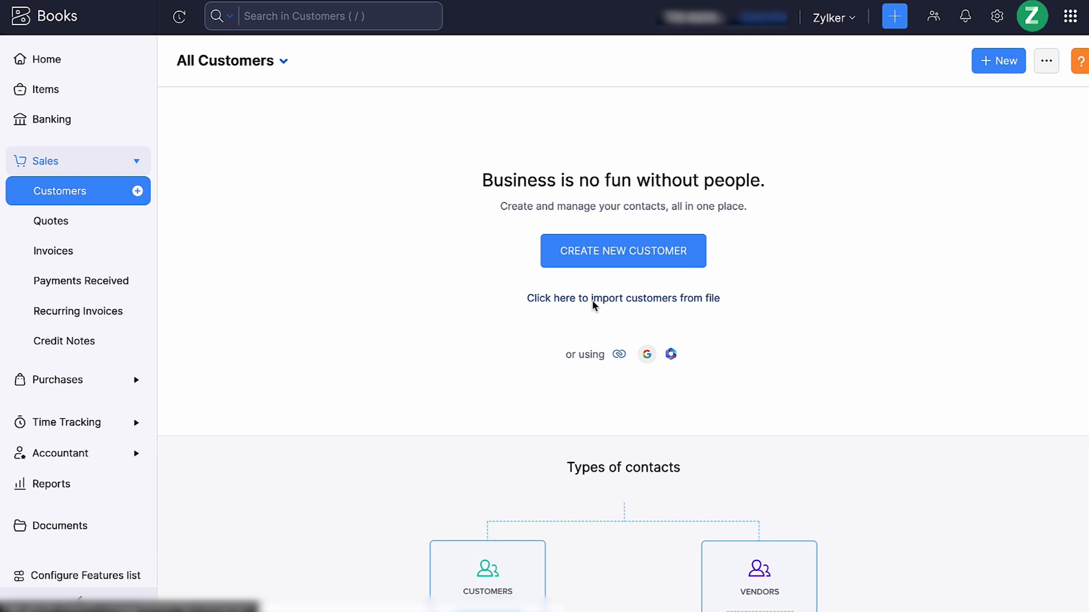
left_click(979, 66)
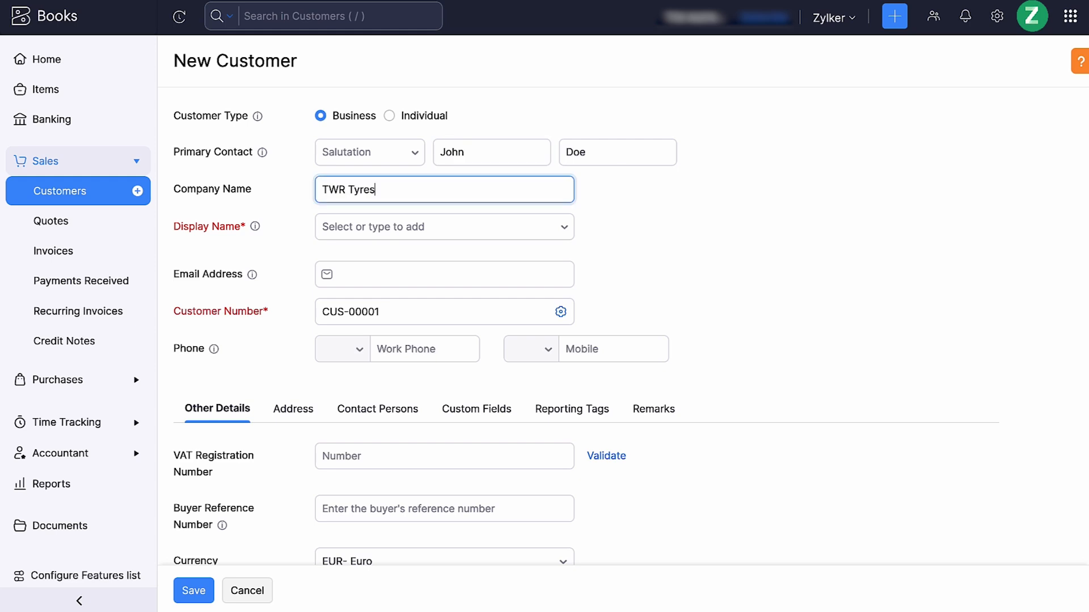
left_click(505, 219)
left_click(432, 262)
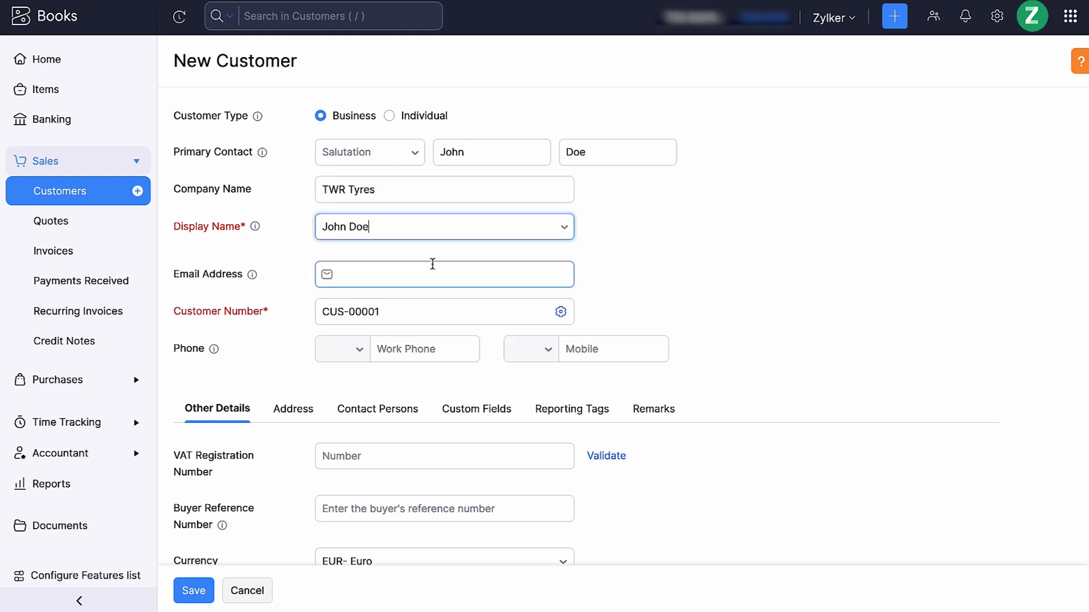
Enter the customer's email address and work phone, and save the customer numbering preferences with the CUS- prefix
left_click(423, 279)
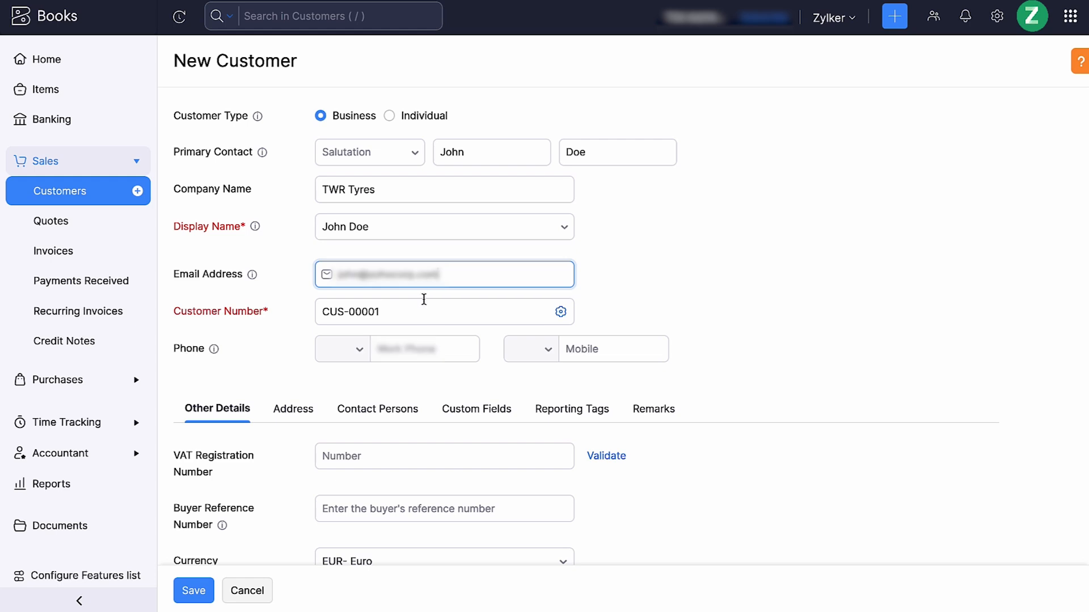
left_click(430, 349)
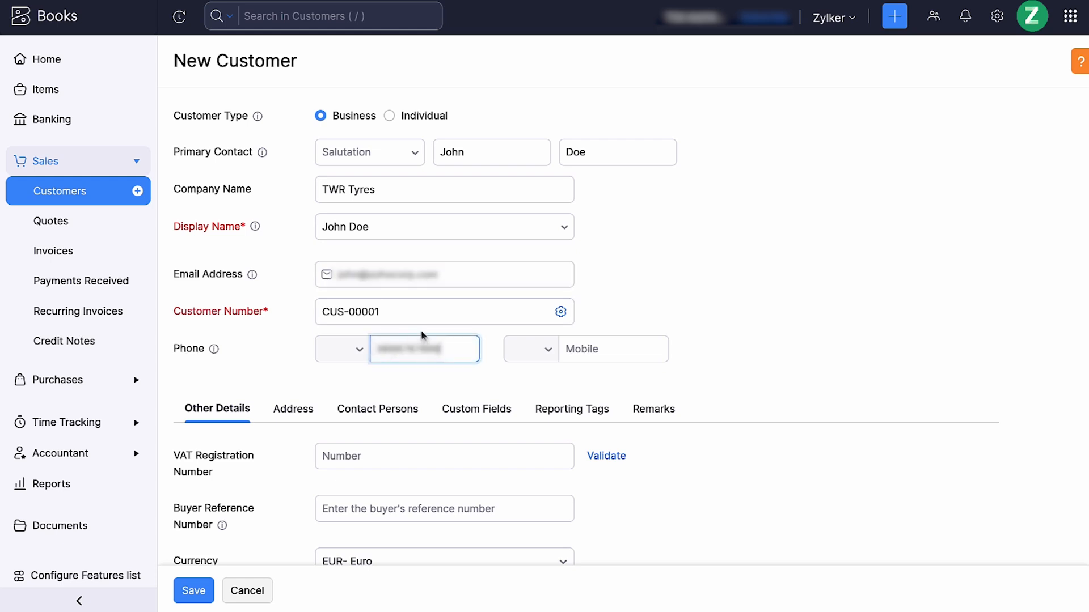
left_click(561, 312)
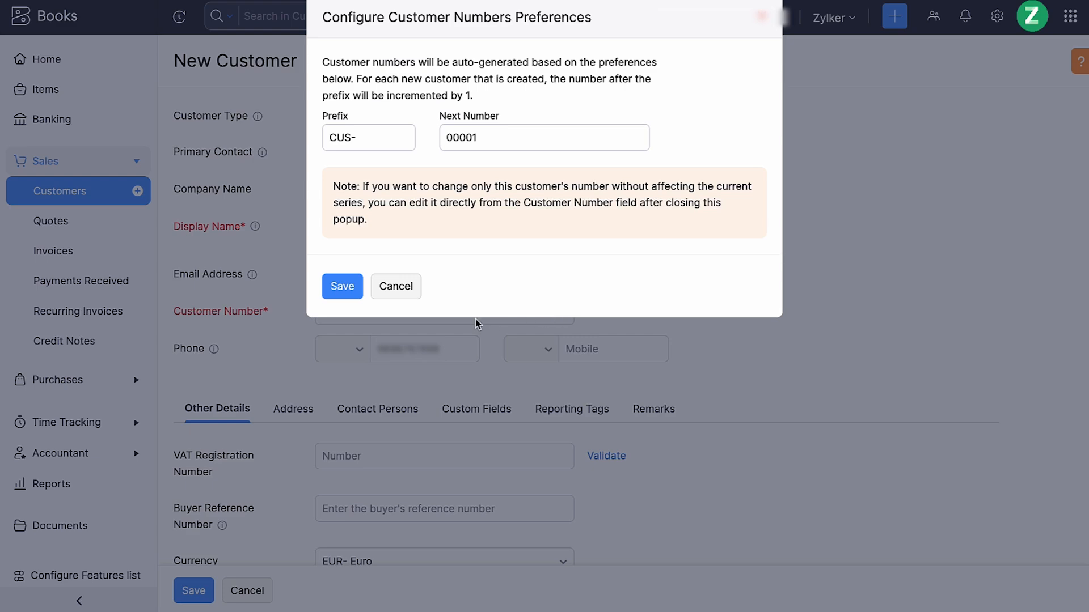
left_click(346, 292)
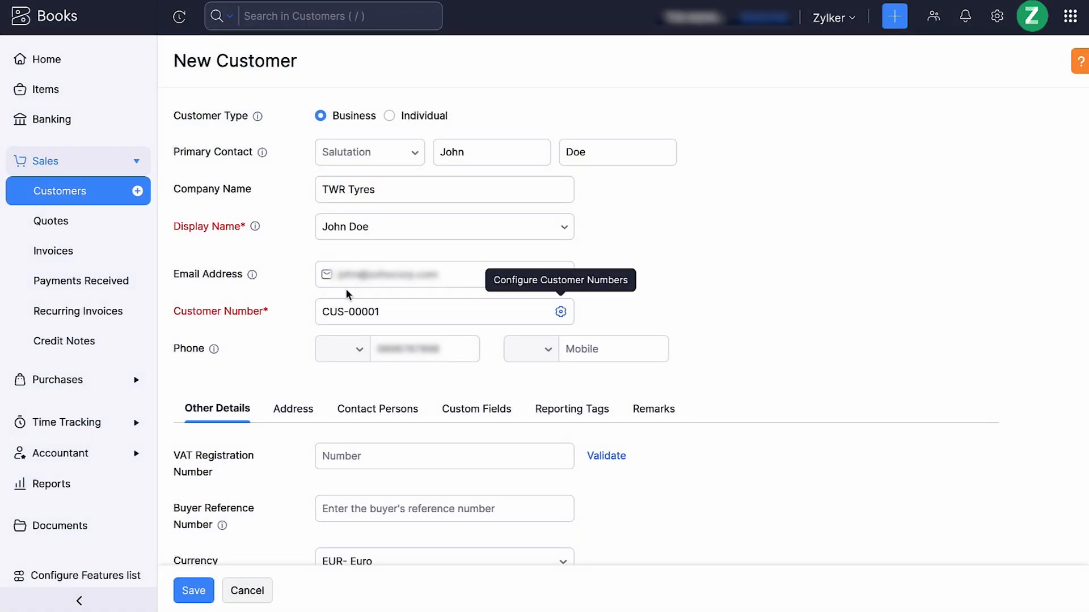
Fill in the customer's VAT registration number and buyer reference number
scroll(345, 433, "down", 3)
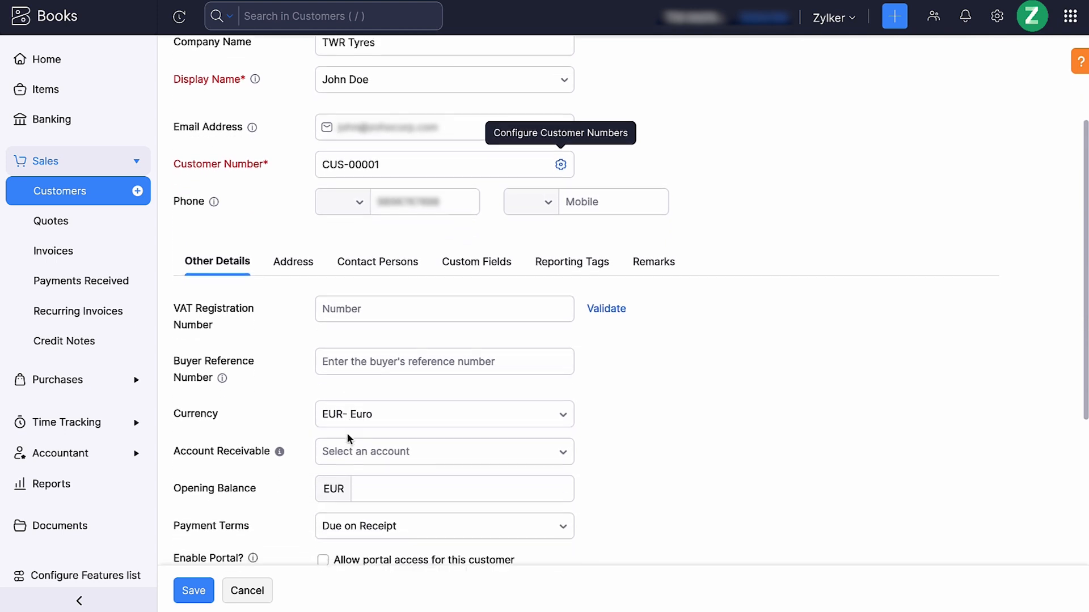
left_click(448, 316)
type("1234567890")
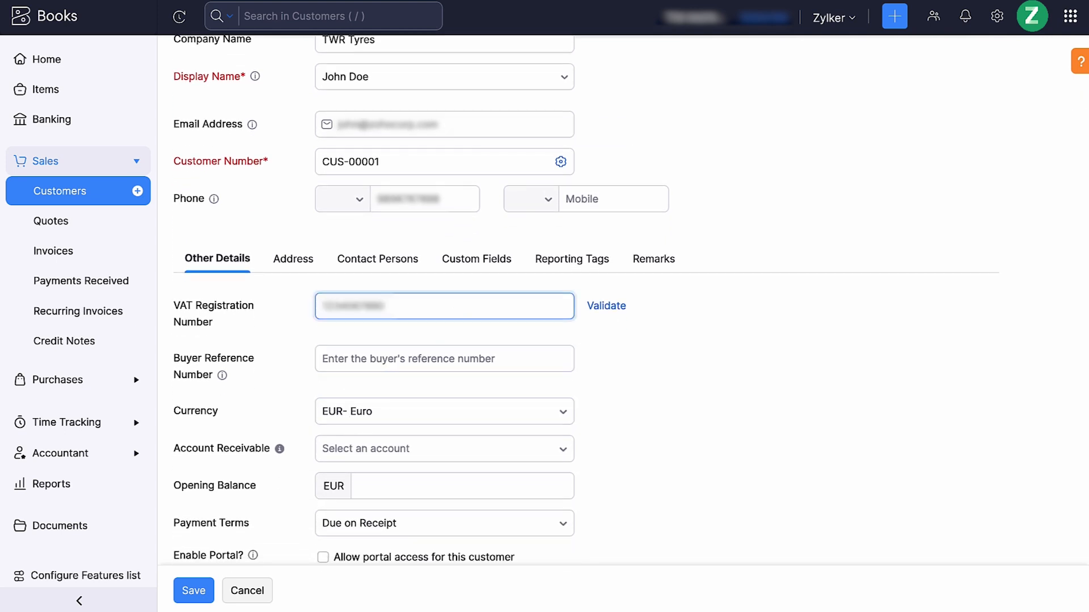
left_click(419, 359)
type("123456")
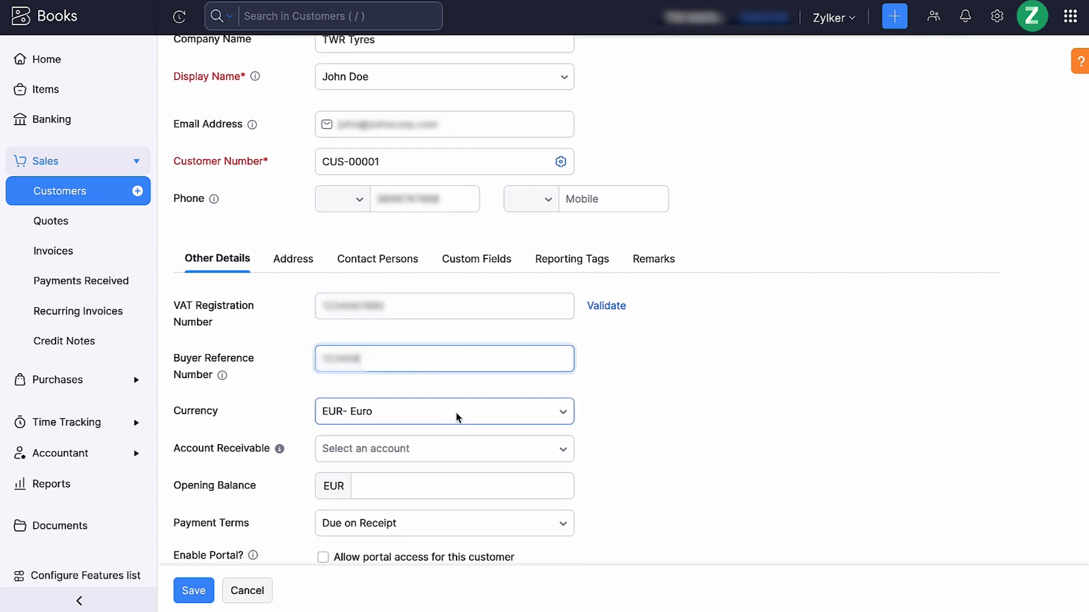
Assign Accounts Receivable as the customer's receivable account and set the opening balance to 5000 EUR
left_click(458, 446)
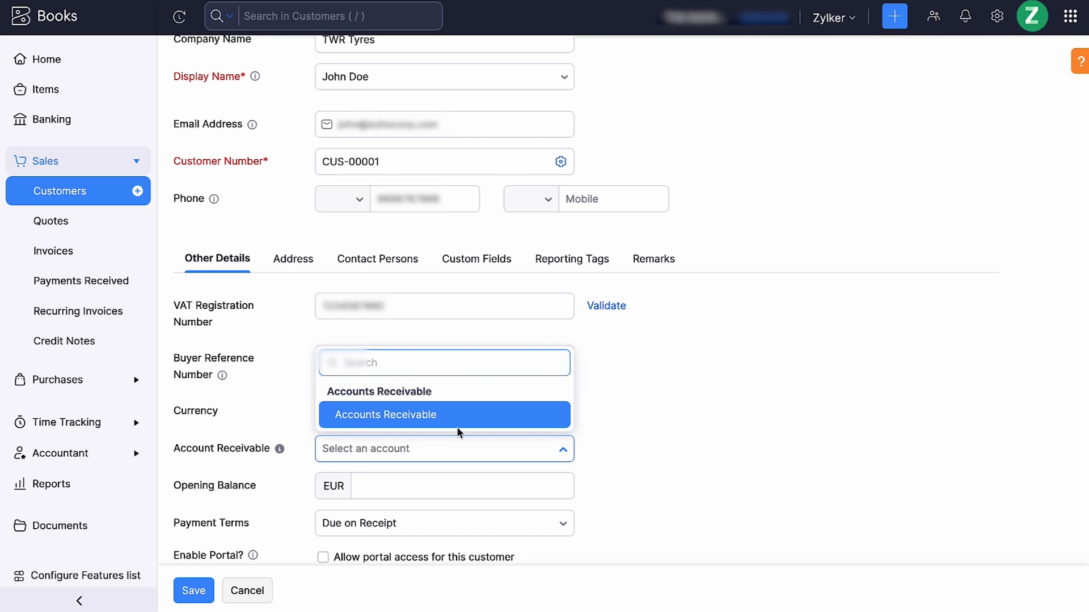
left_click(459, 425)
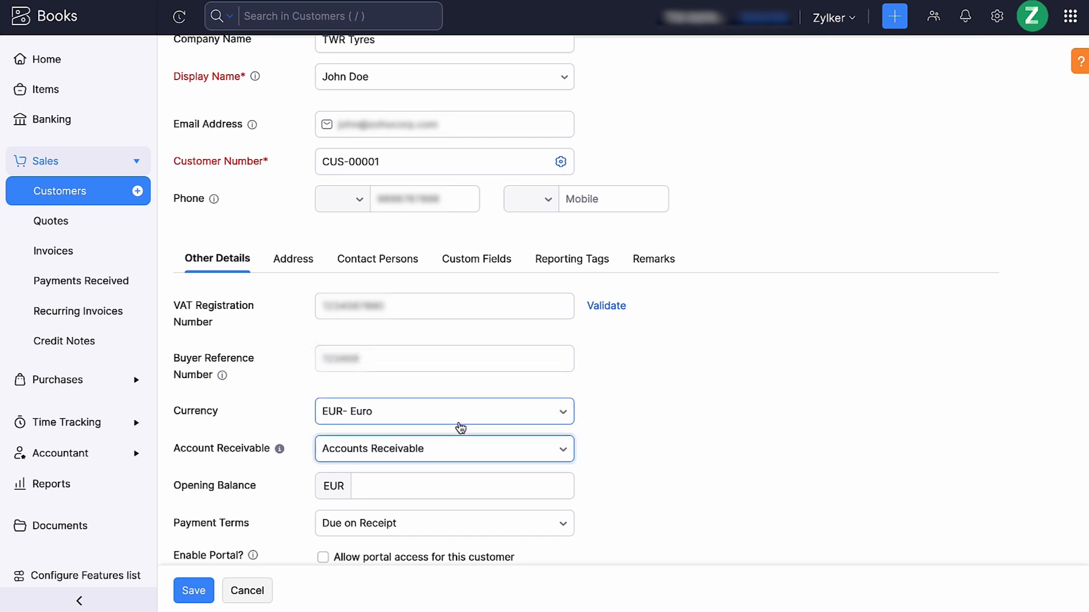
scroll(461, 428, "down", 3)
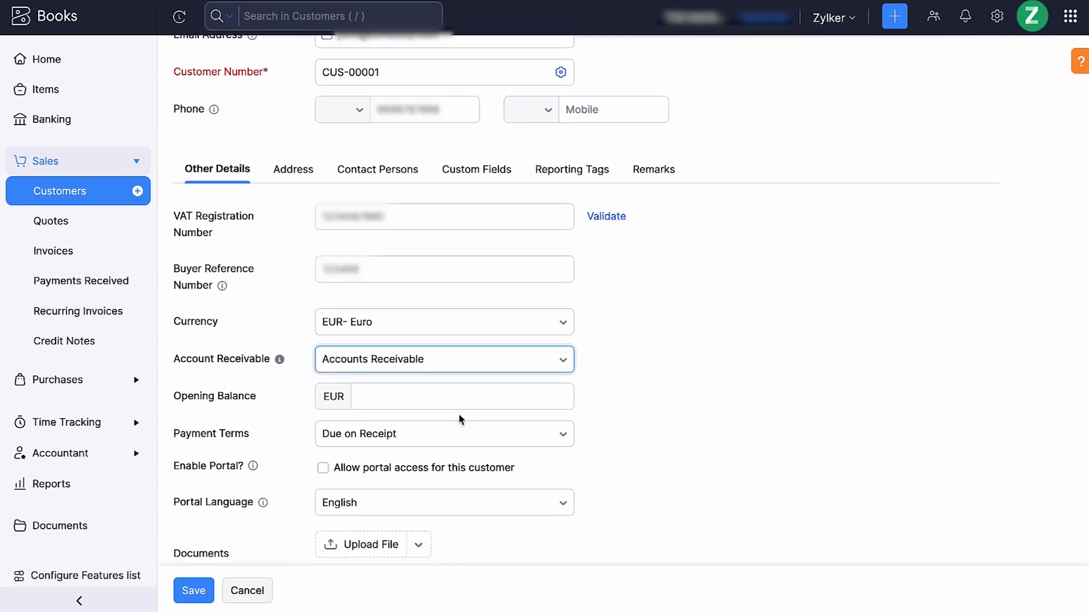
left_click(447, 397)
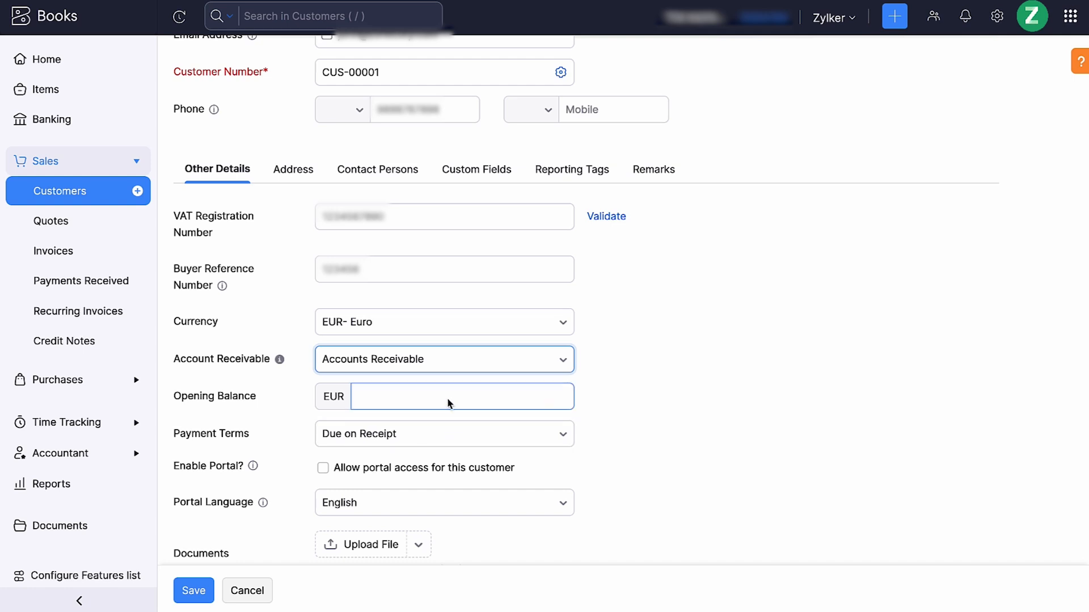
type("5000")
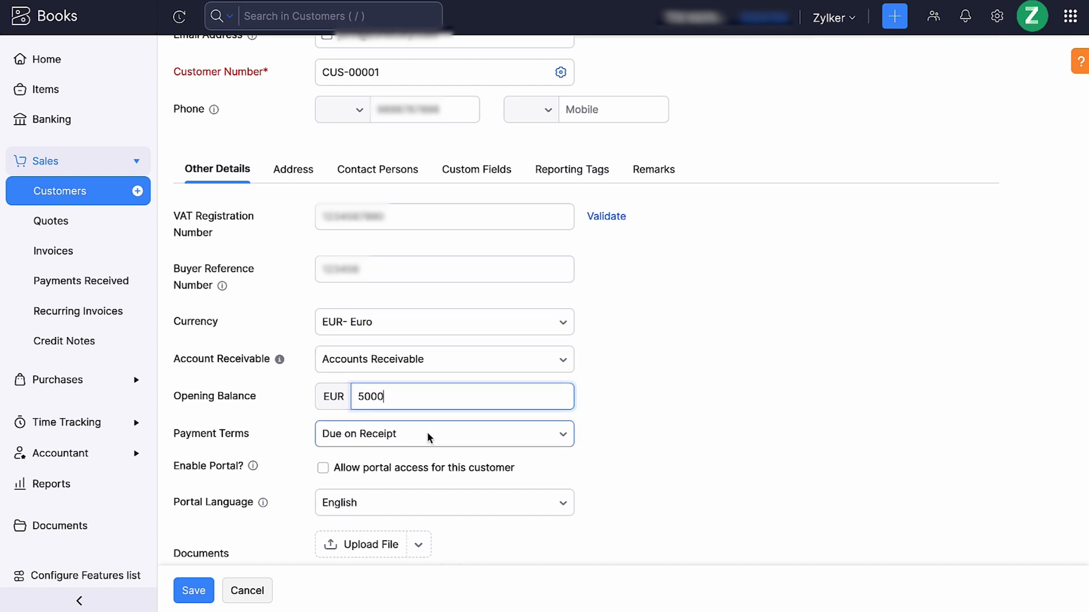
key("Tab")
key("Tab")
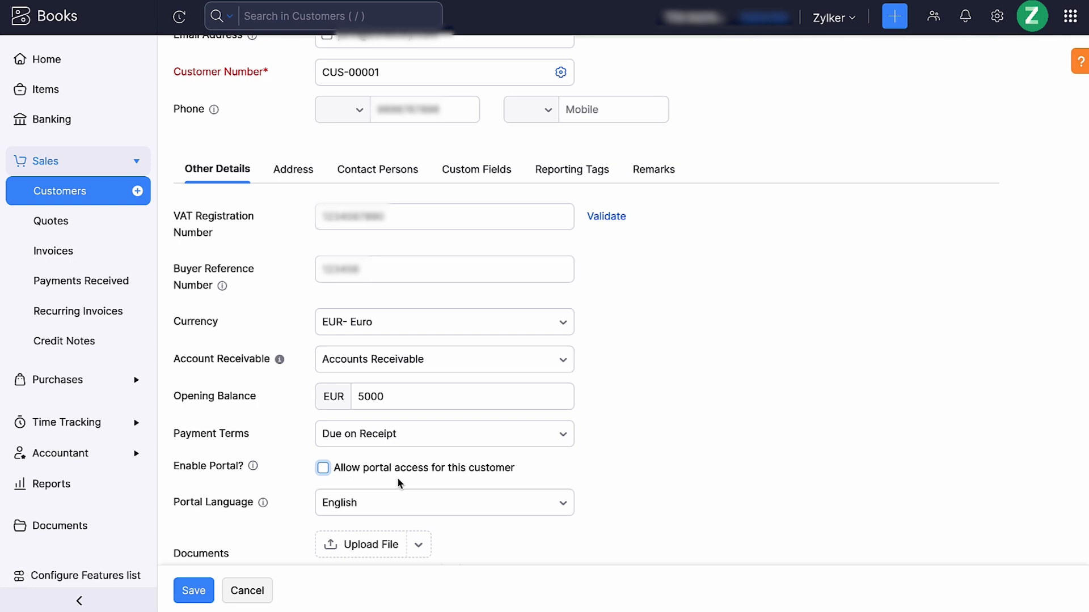
left_click(365, 517)
scroll(367, 521, "down", 2)
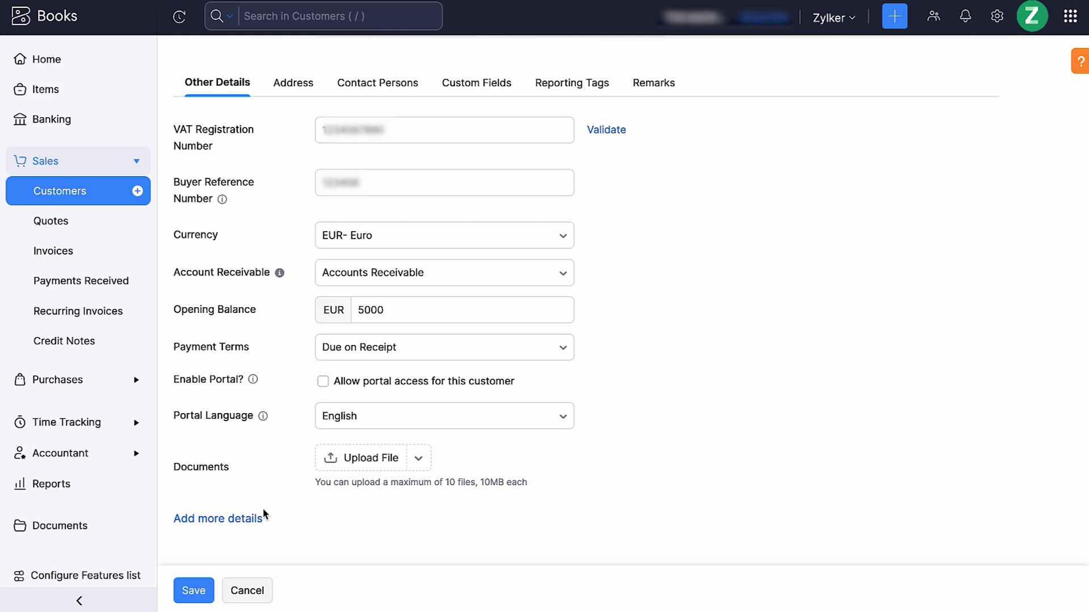
Review the customer's additional details, address and contact person fields, and save the customer
left_click(248, 518)
scroll(247, 513, "down", 4)
scroll(248, 517, "down", 1)
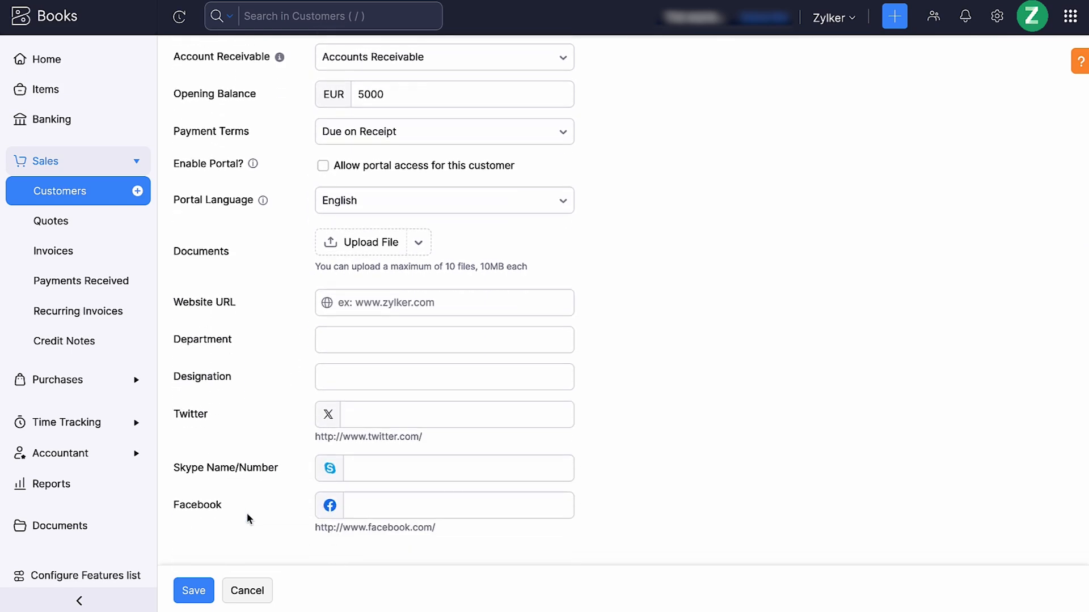
scroll(246, 512, "up", 10)
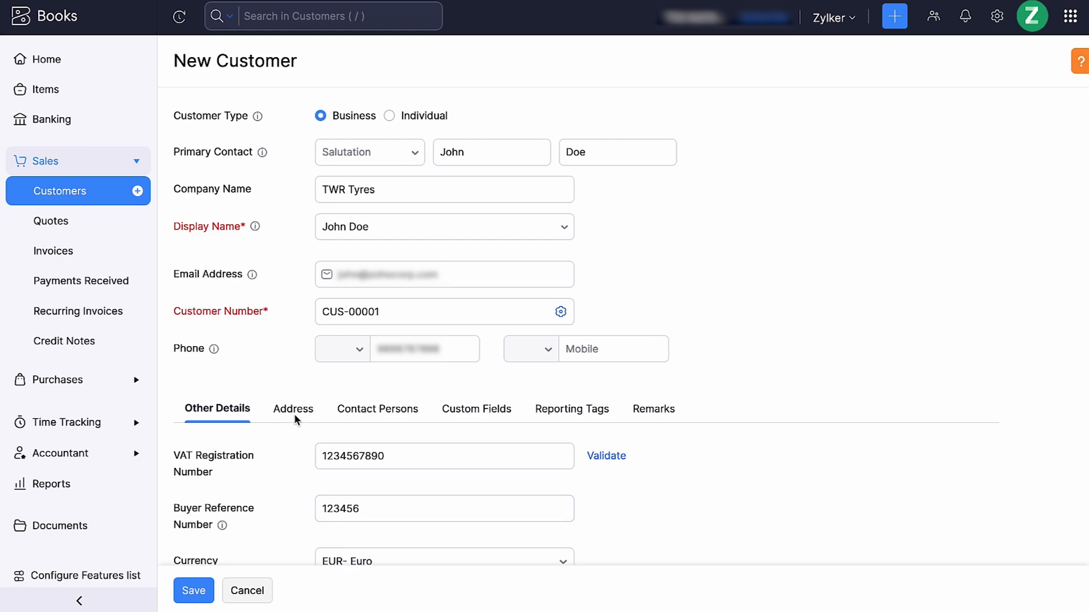
left_click(294, 411)
scroll(321, 444, "down", 3)
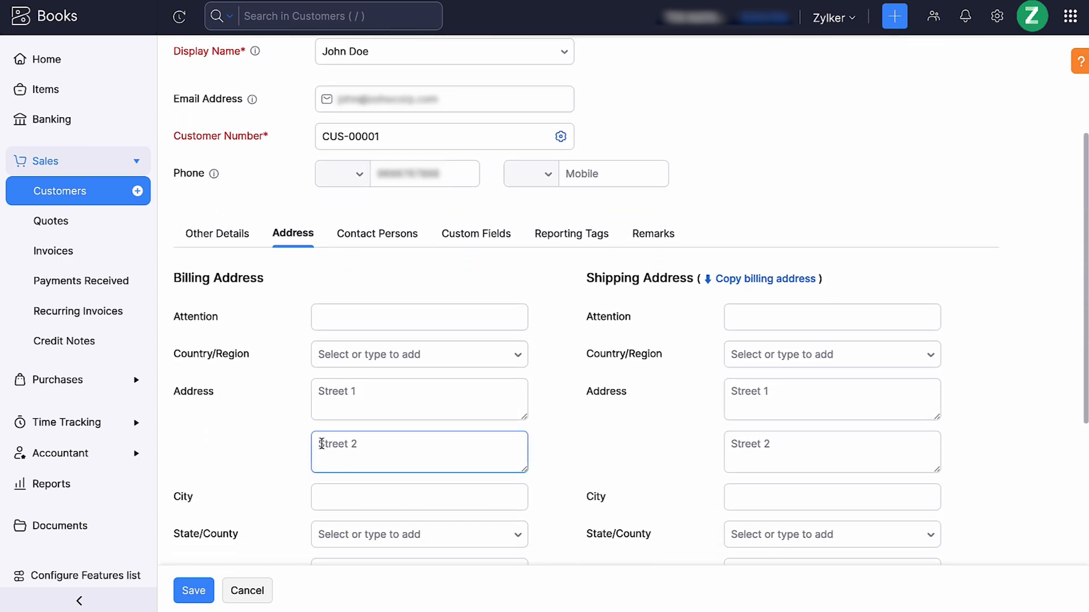
scroll(321, 443, "down", 1)
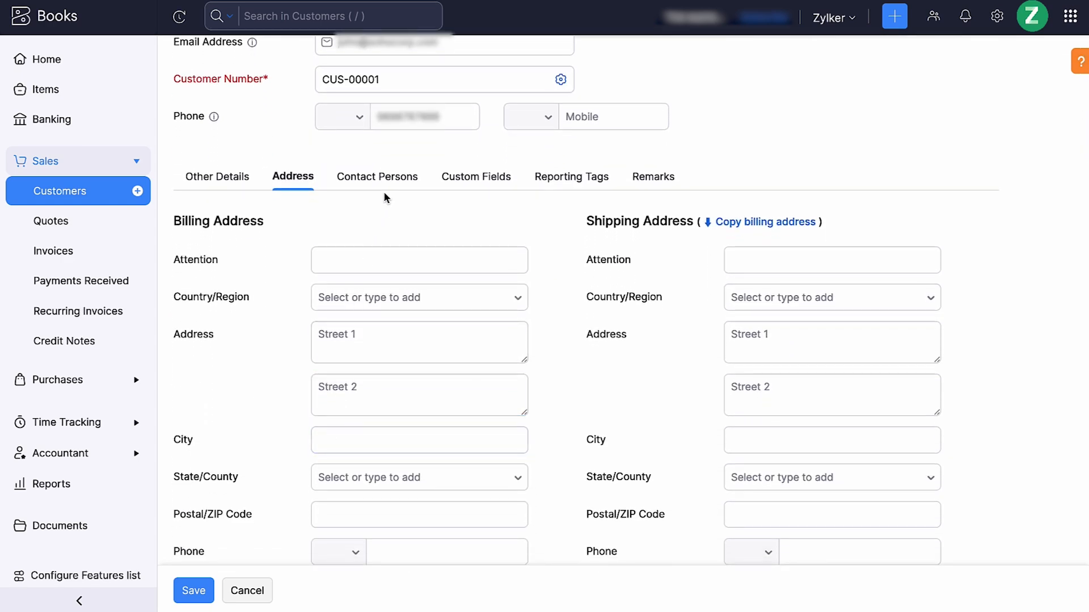
left_click(382, 181)
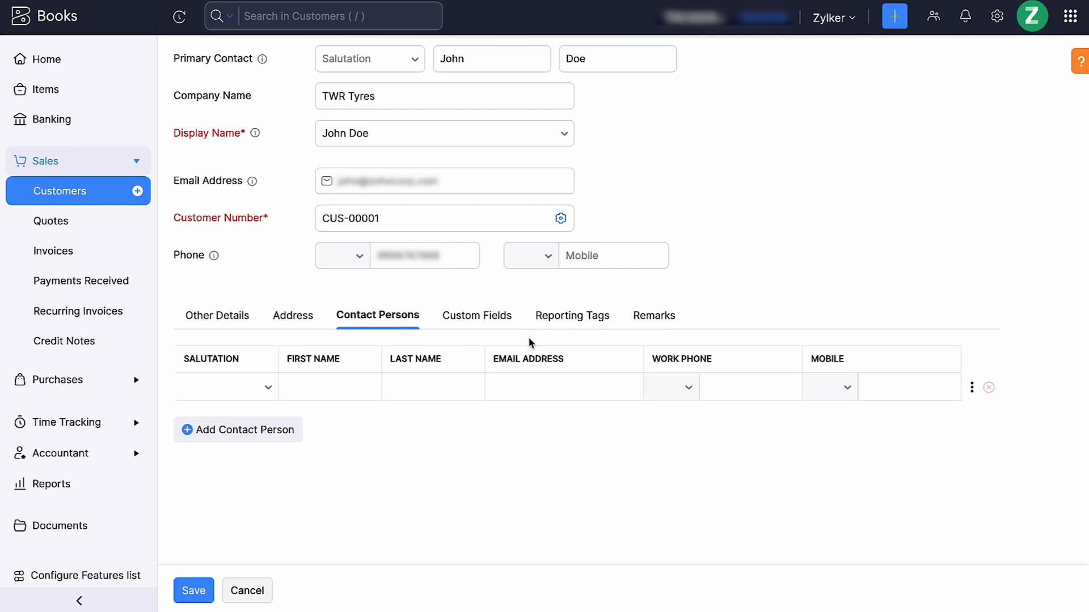
left_click(196, 589)
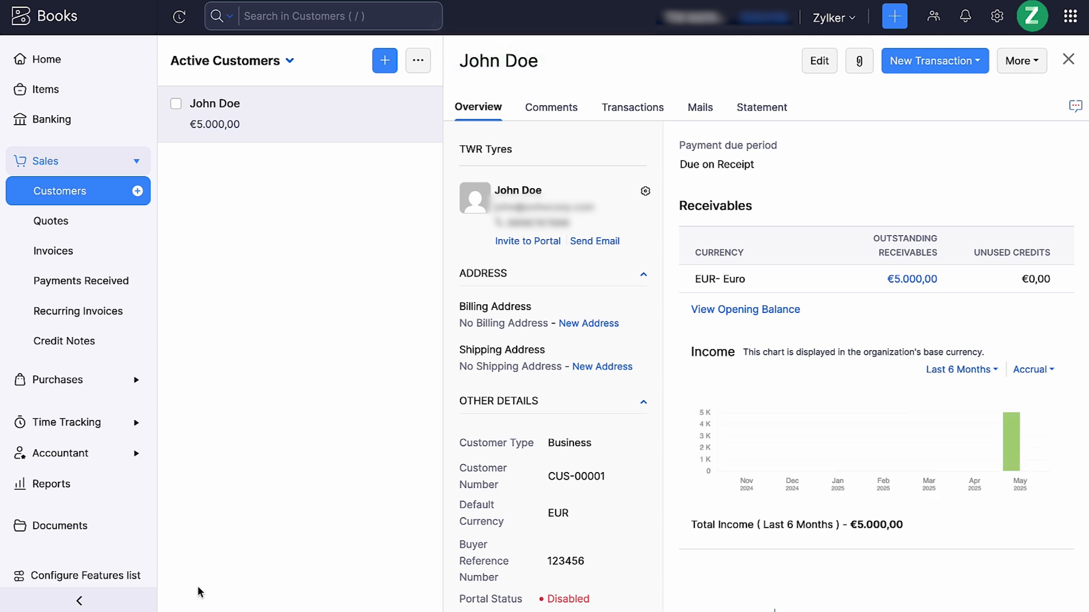
left_click(103, 391)
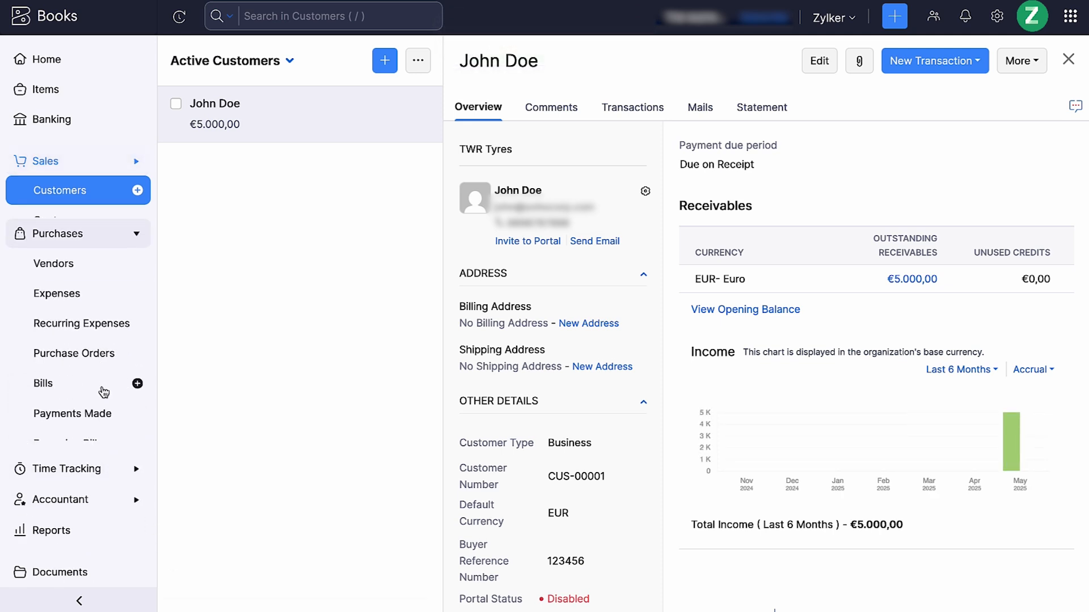
left_click(91, 227)
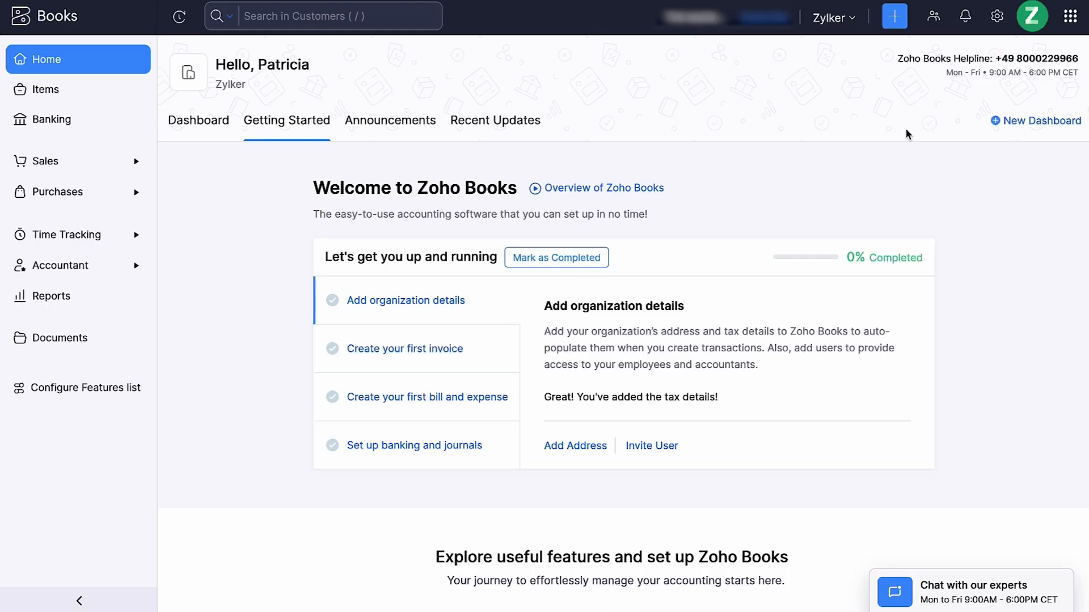
Edit the organization's opening balances with a 1000 EUR debit for Prepaid Insurance and a 6000 EUR credit for Advance Tax, and confirm them
left_click(993, 23)
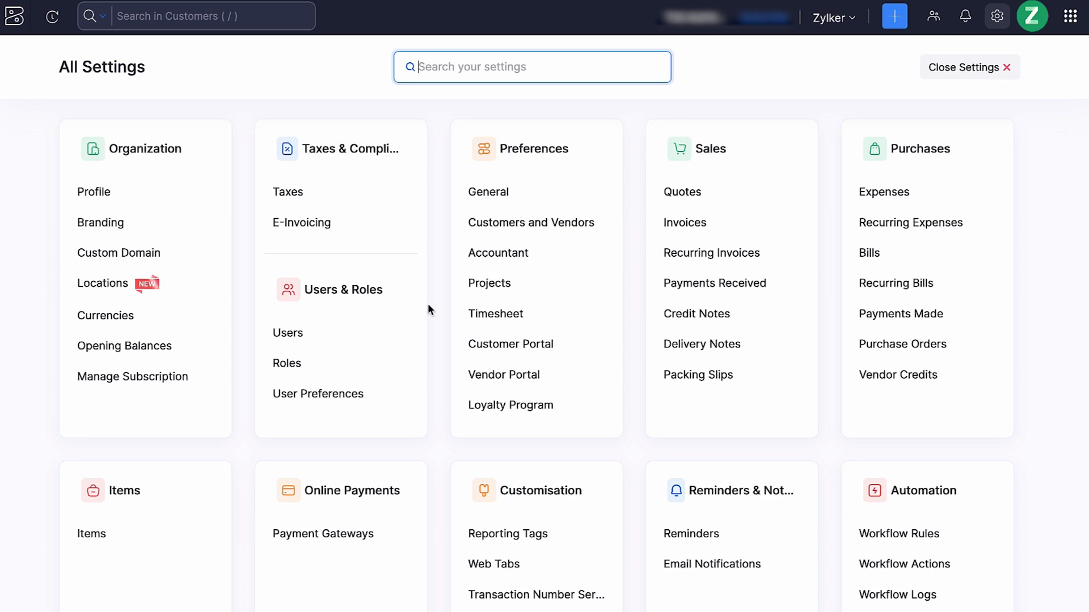
left_click(193, 354)
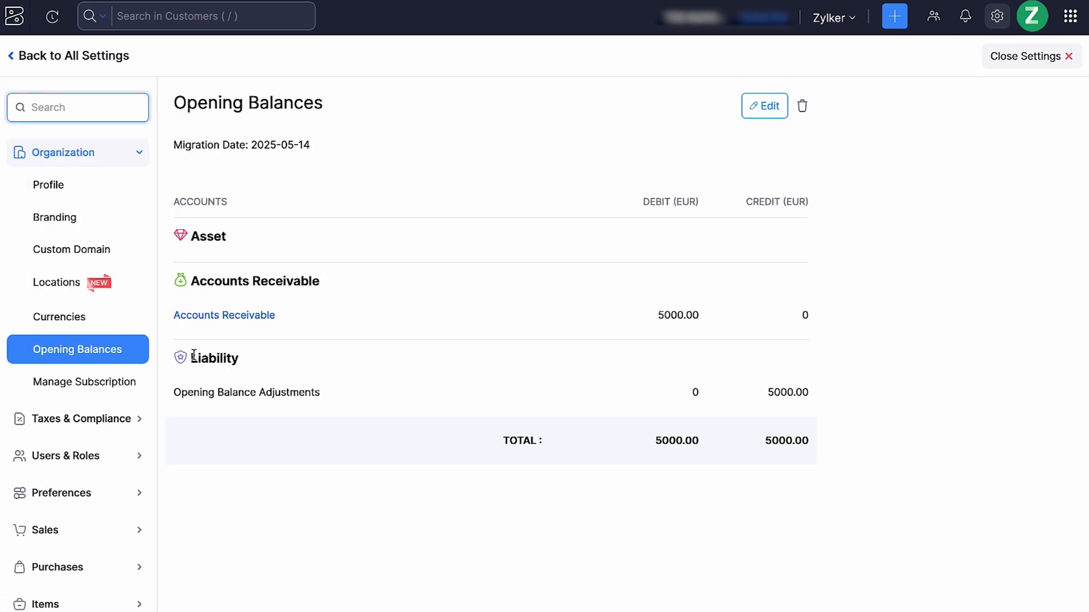
left_click(760, 108)
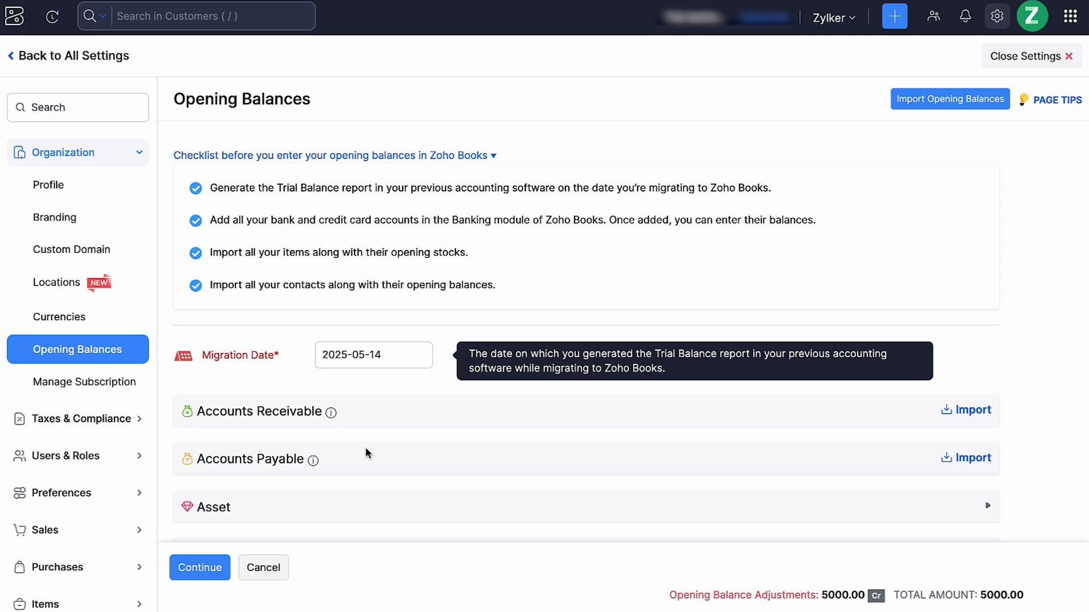
scroll(364, 450, "down", 3)
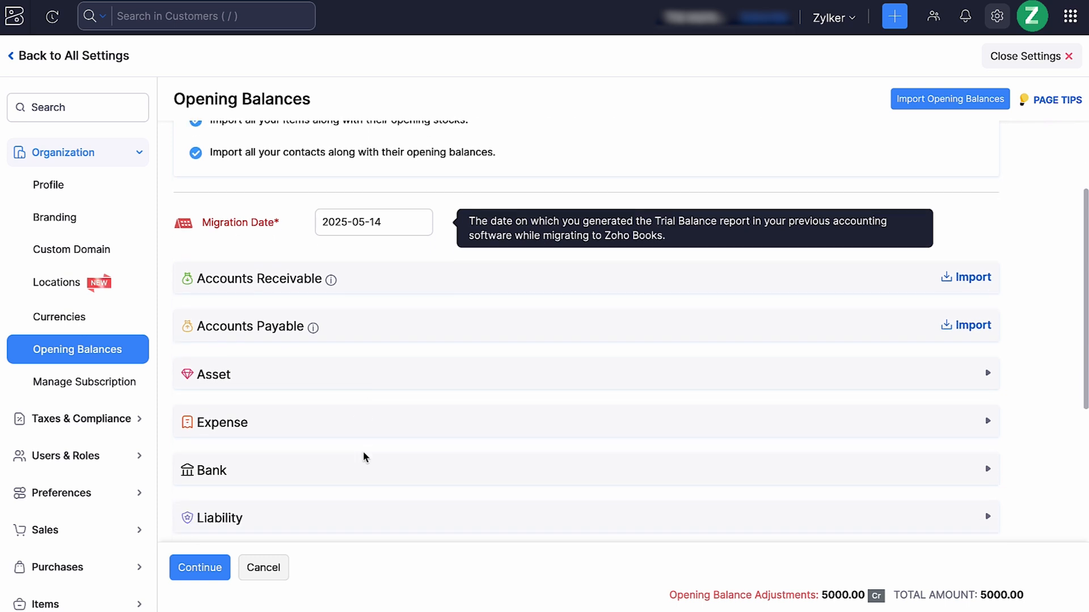
left_click(382, 381)
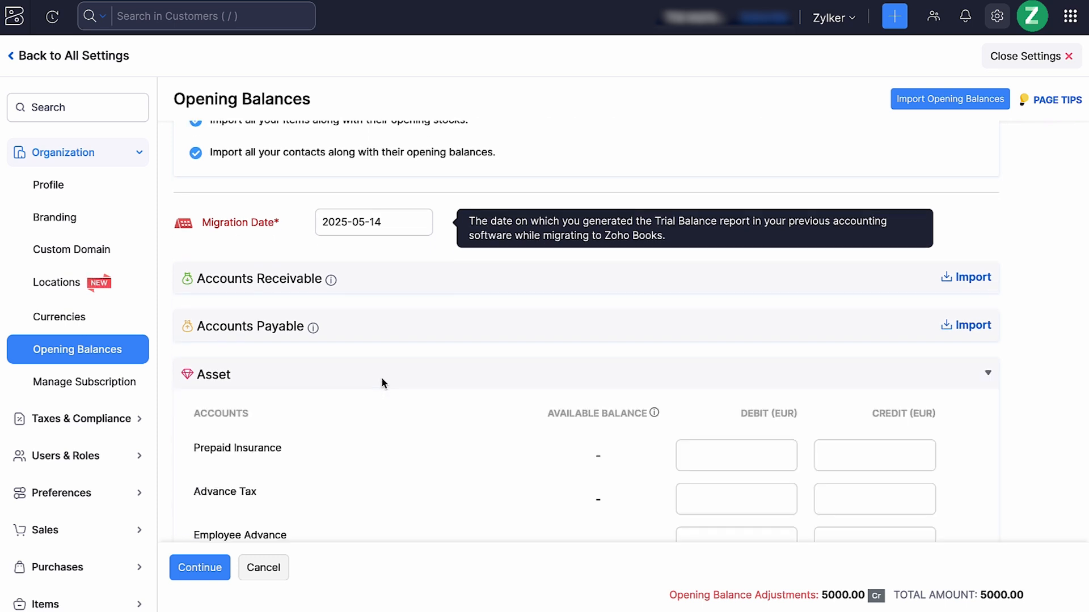
left_click(718, 461)
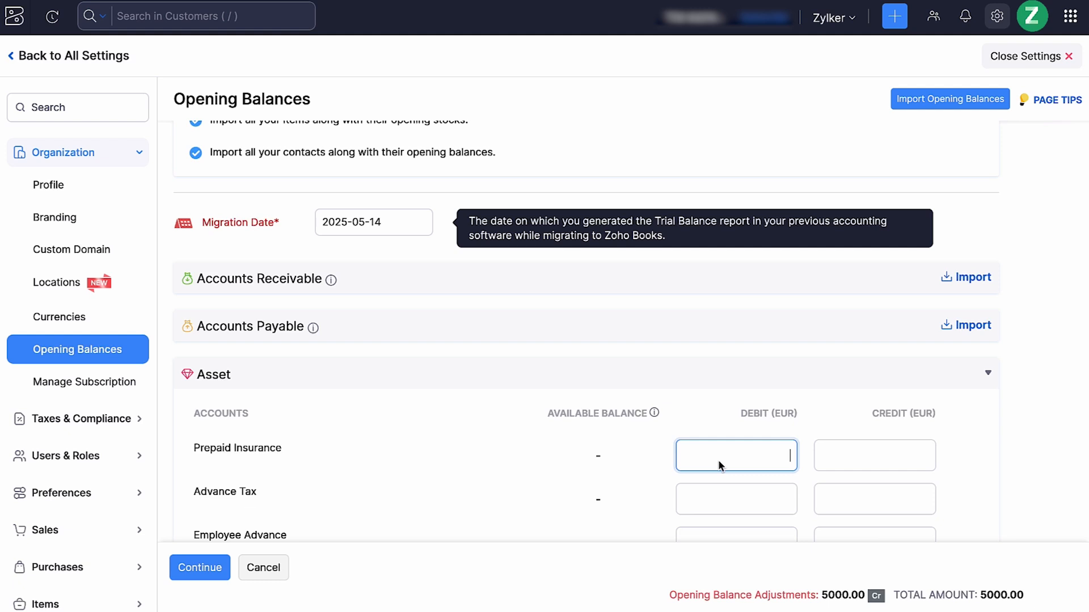
type("1000")
left_click(930, 505)
type("6000")
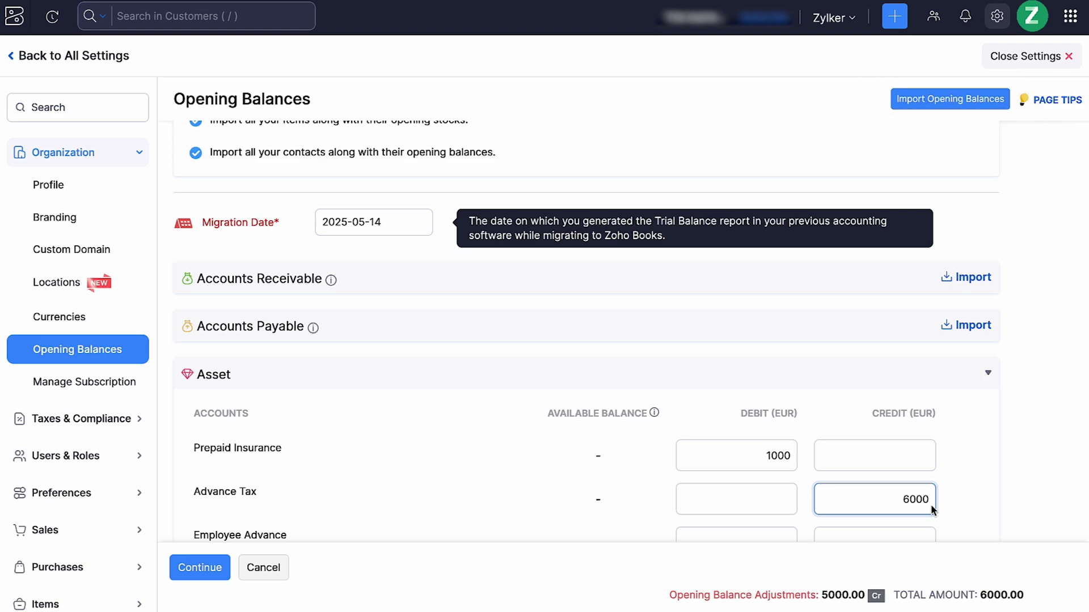
left_click(221, 576)
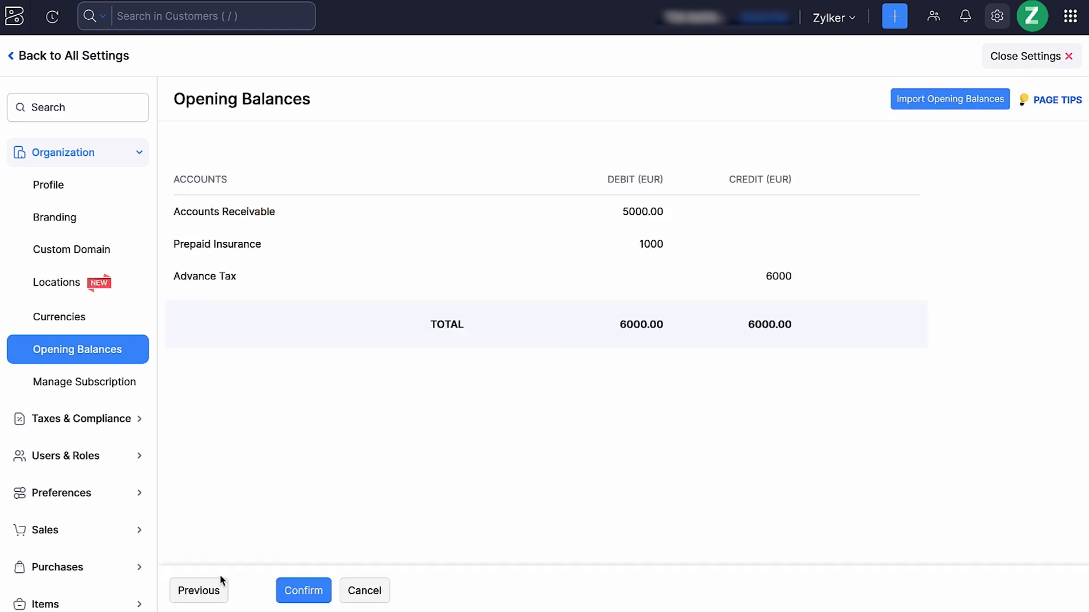
left_click(297, 584)
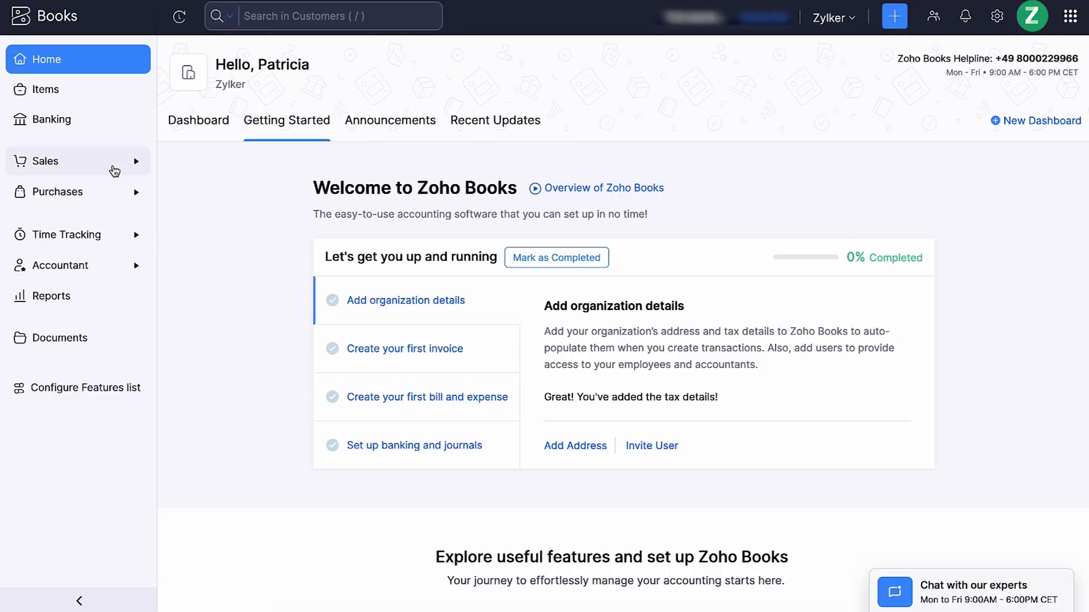
Create a new sales invoice for the existing TWR Tyres customer
left_click(112, 168)
left_click(138, 250)
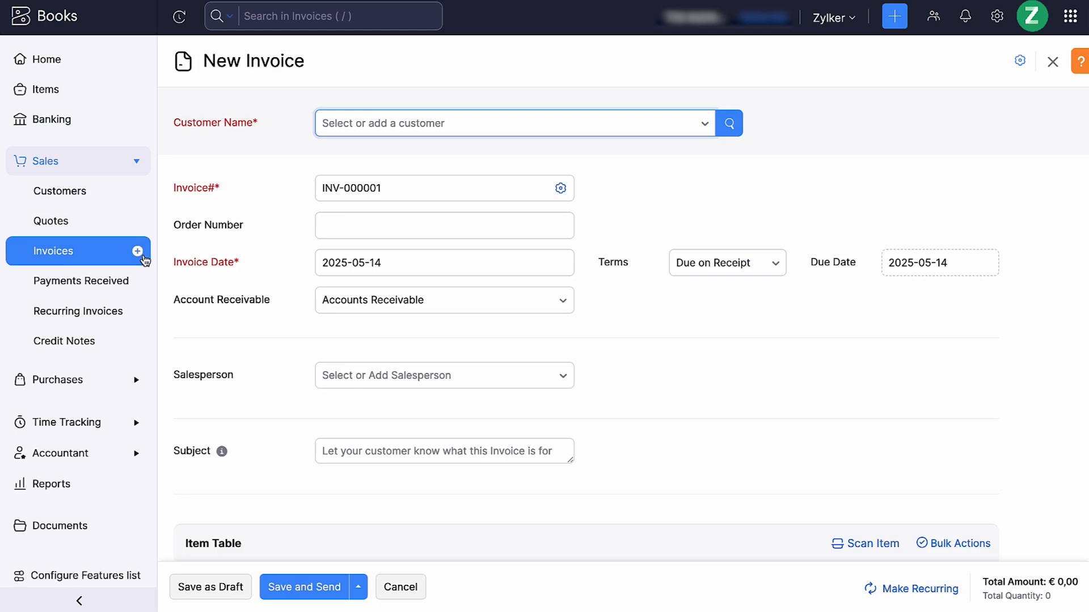
left_click(335, 124)
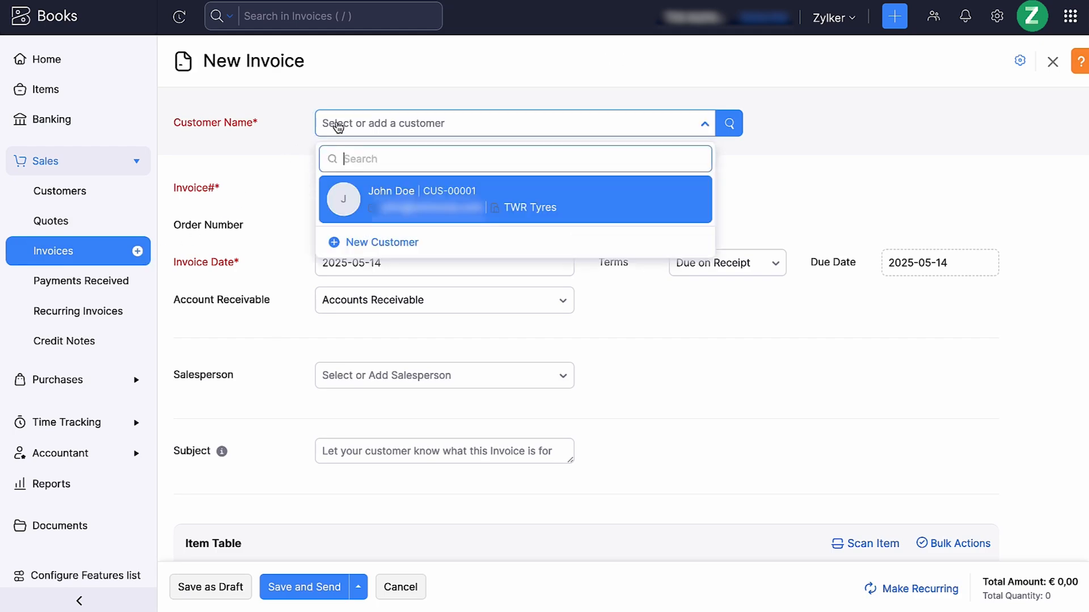
left_click(401, 189)
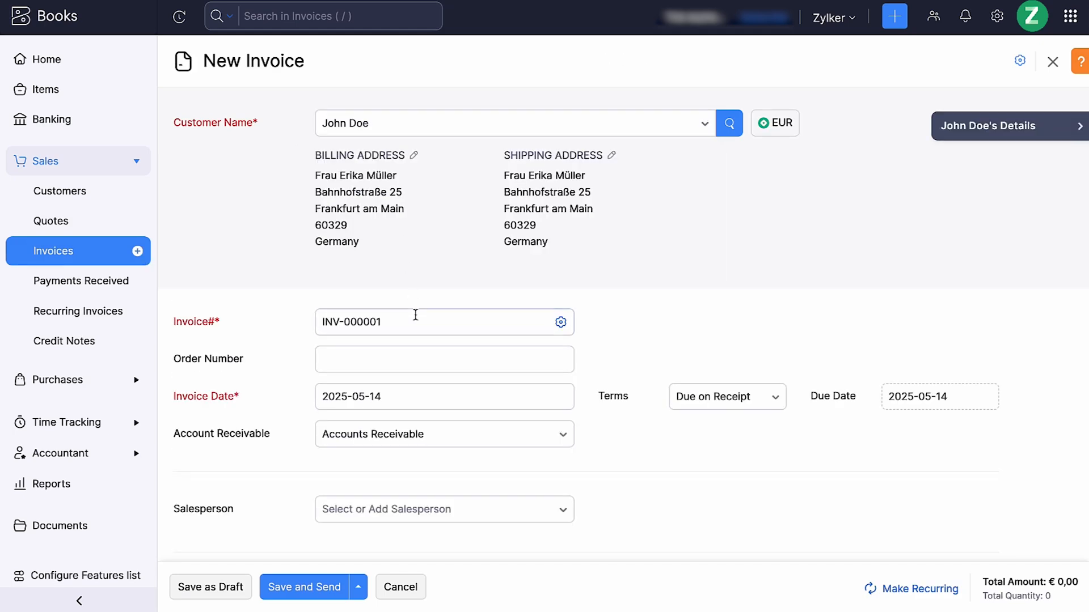
Review the auto-generation preferences for invoice numbers and leave them without saving
left_click(553, 328)
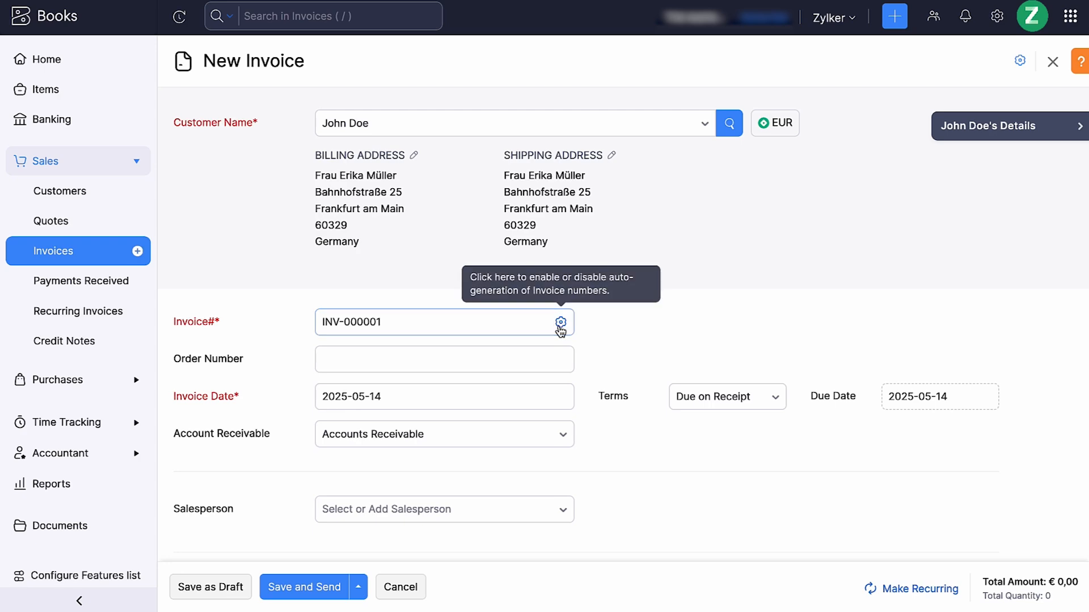
left_click(559, 328)
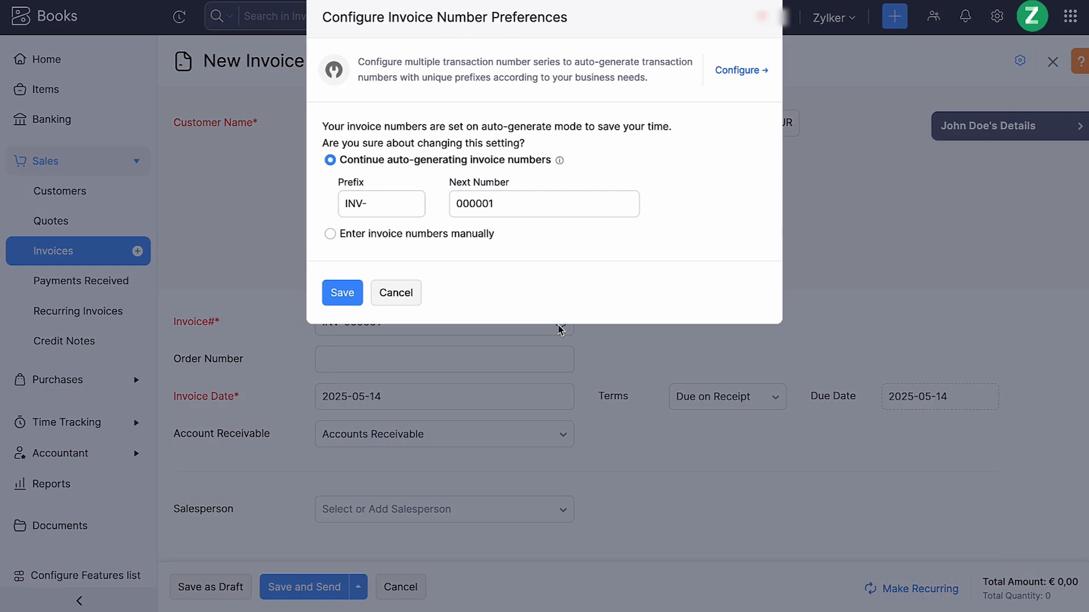
left_click(417, 292)
Enter the invoice subject "Invoice for Recent Purchase/Service" and add the Windshield Wiper Blades item to the item table
scroll(416, 292, "down", 2)
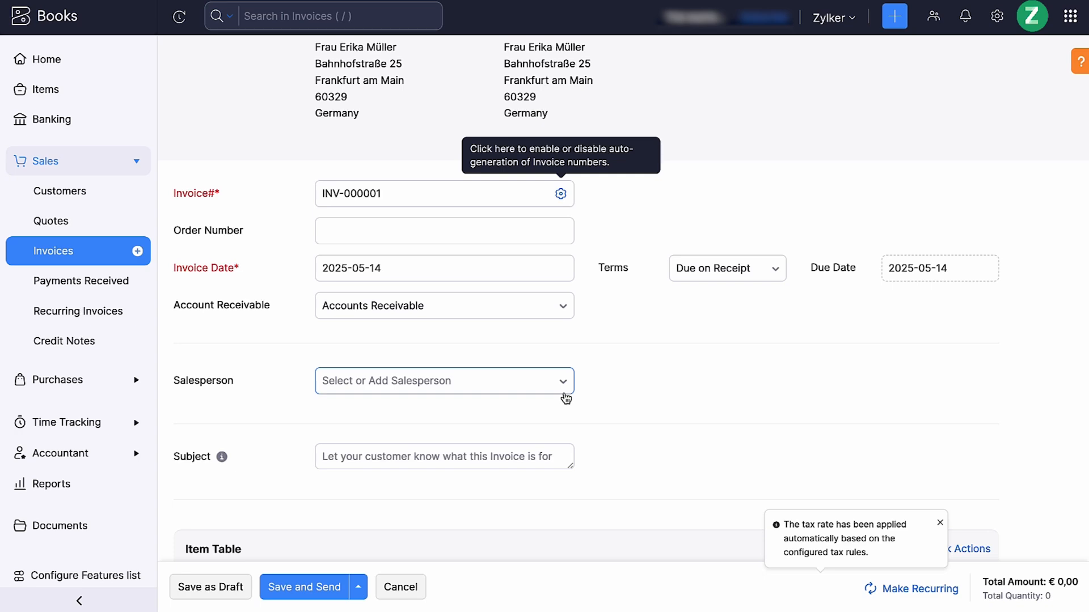
scroll(564, 391, "down", 2)
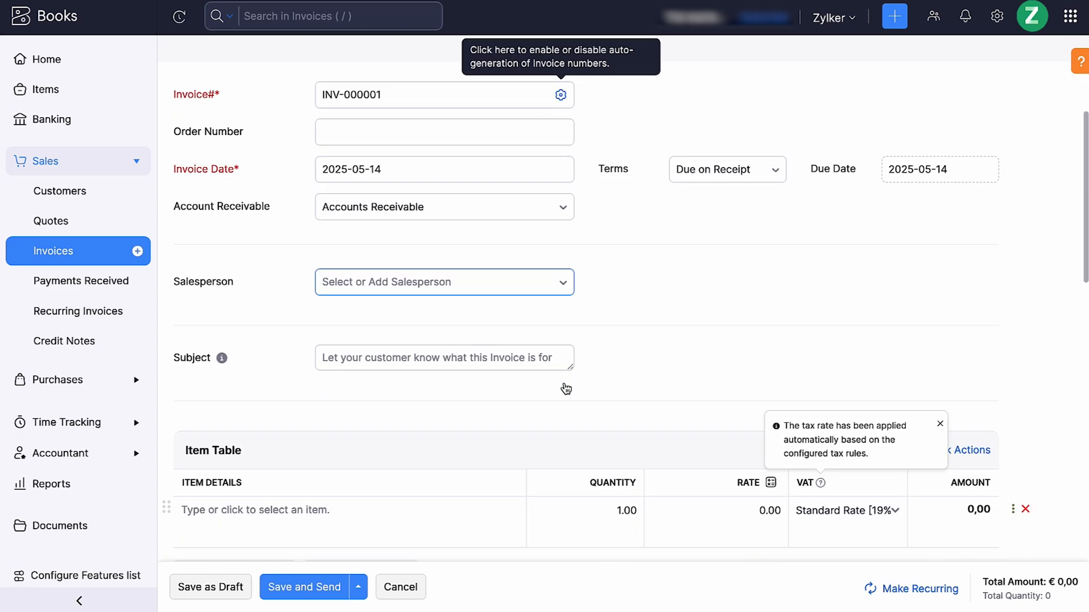
left_click(386, 347)
type("Invoice for Recent Purchase/Service")
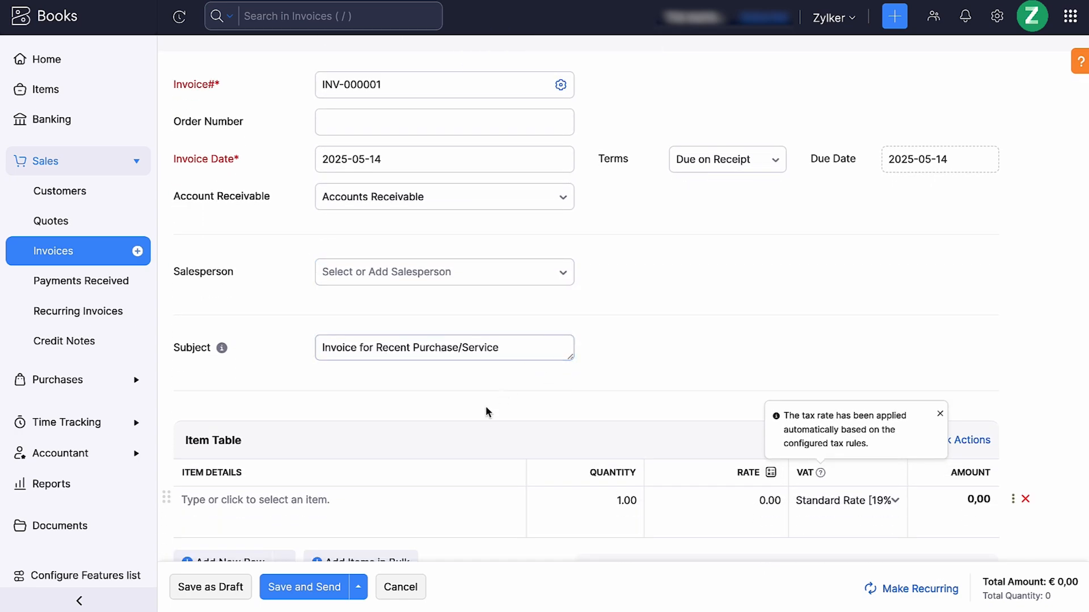
left_click(406, 499)
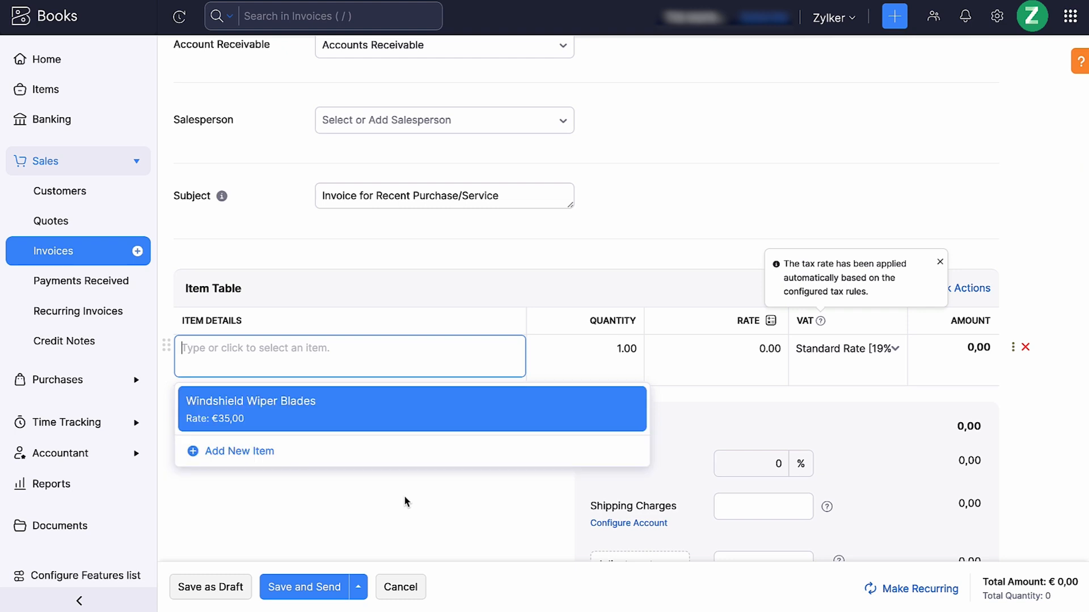
left_click(421, 417)
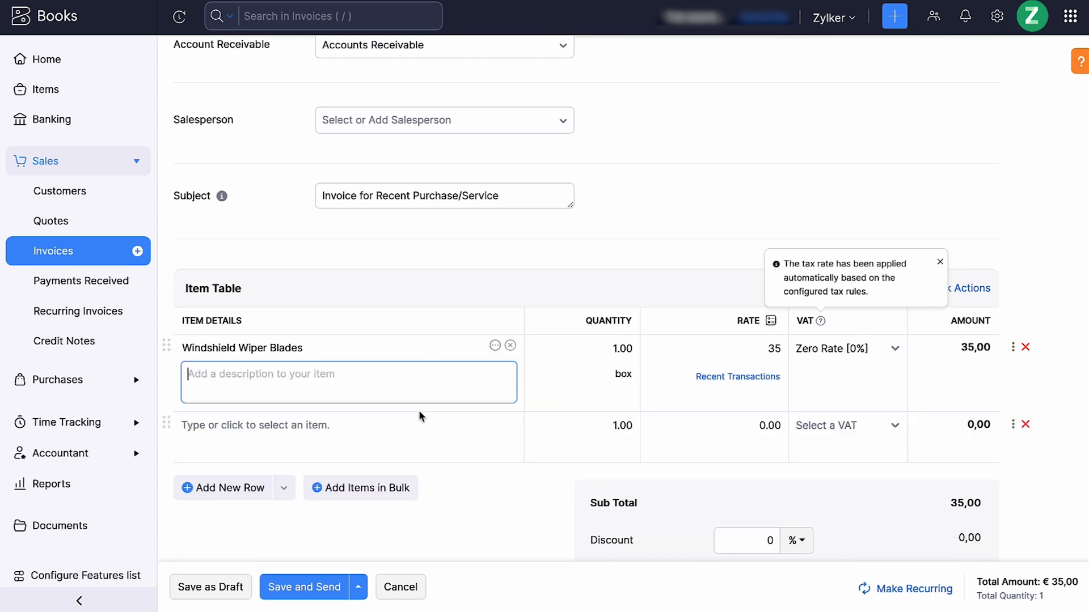
Apply a 3% discount and shipping charges of 5 EUR to the invoice, and save it for sending
scroll(875, 307, "down", 5)
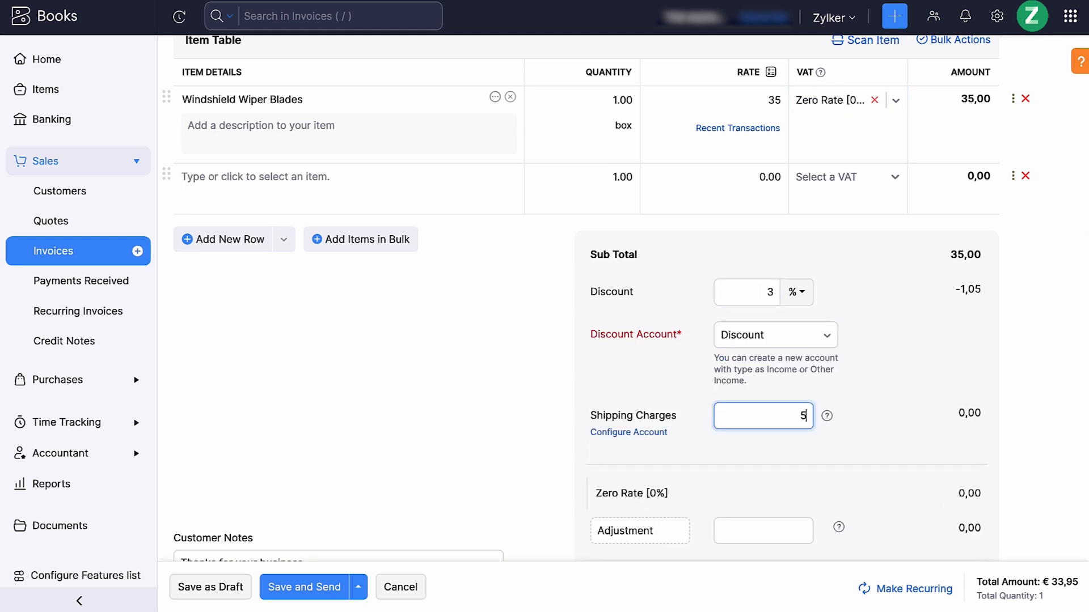
scroll(631, 299, "down", 3)
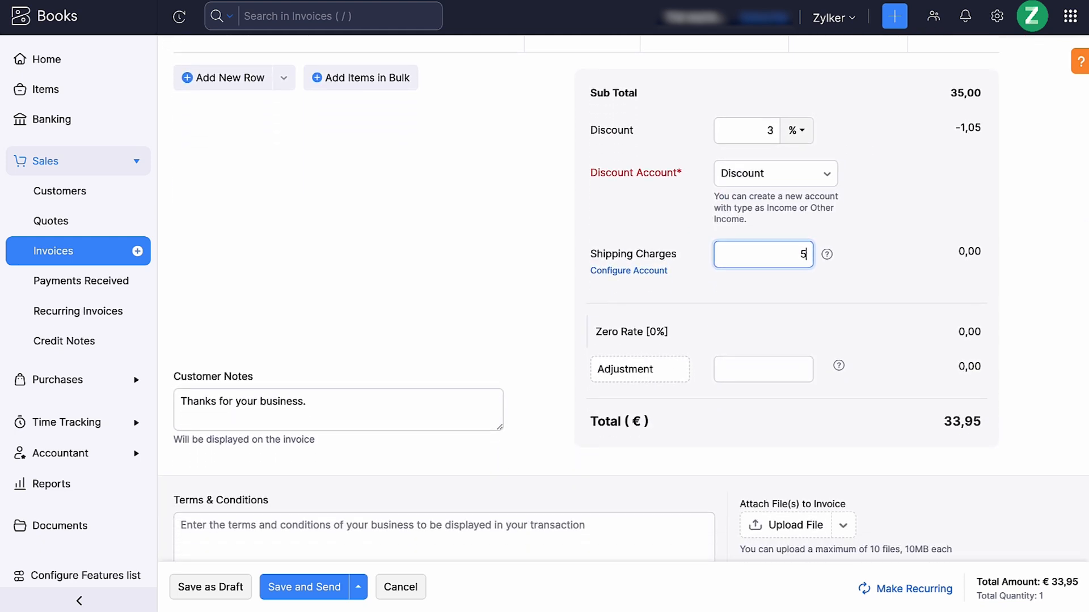
scroll(630, 298, "down", 1)
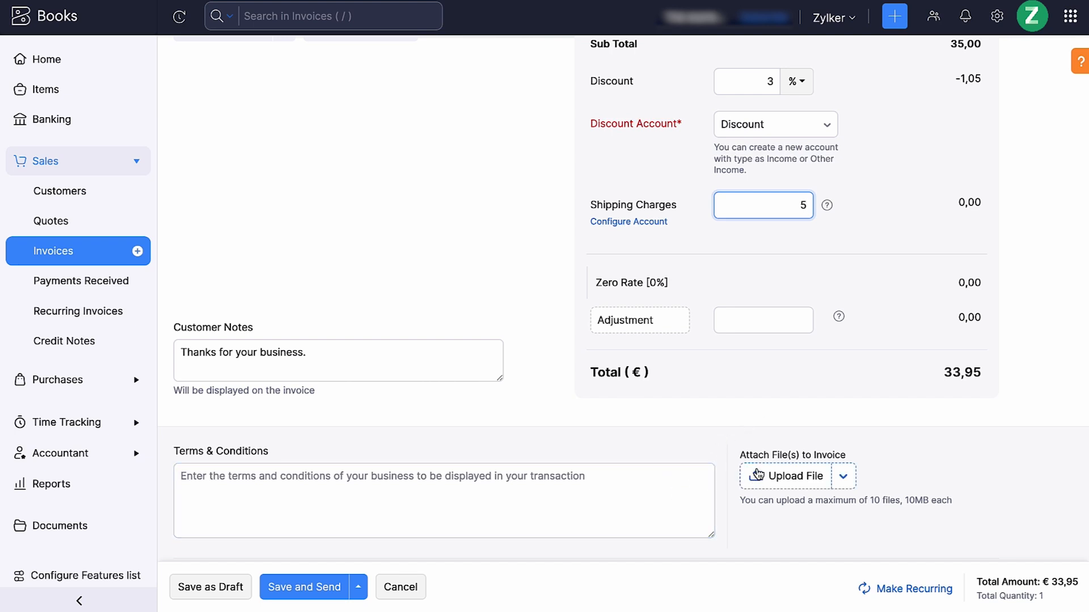
scroll(757, 474, "down", 3)
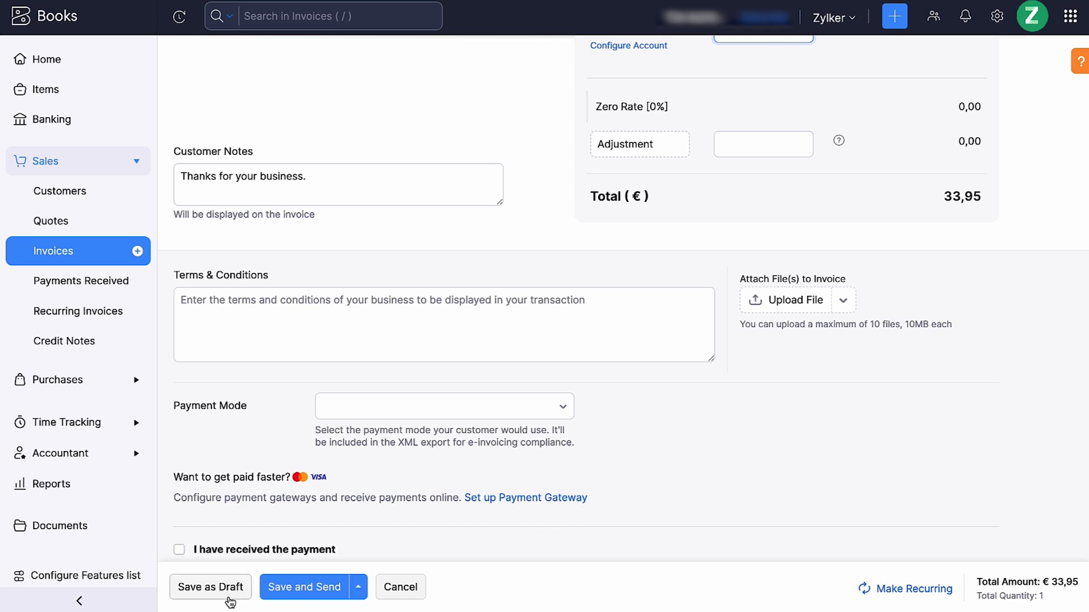
left_click(295, 591)
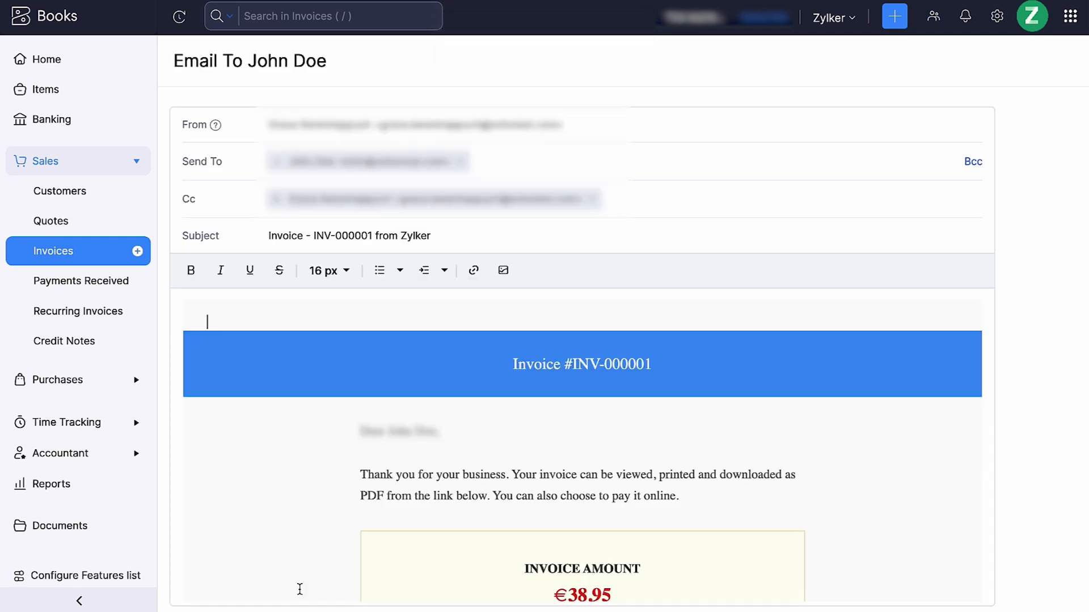
Attach the XRechnung and ZUGFeRD_2.3.0 files to the invoice email, send it, and dismiss the payment reminder suggestion
scroll(300, 590, "down", 10)
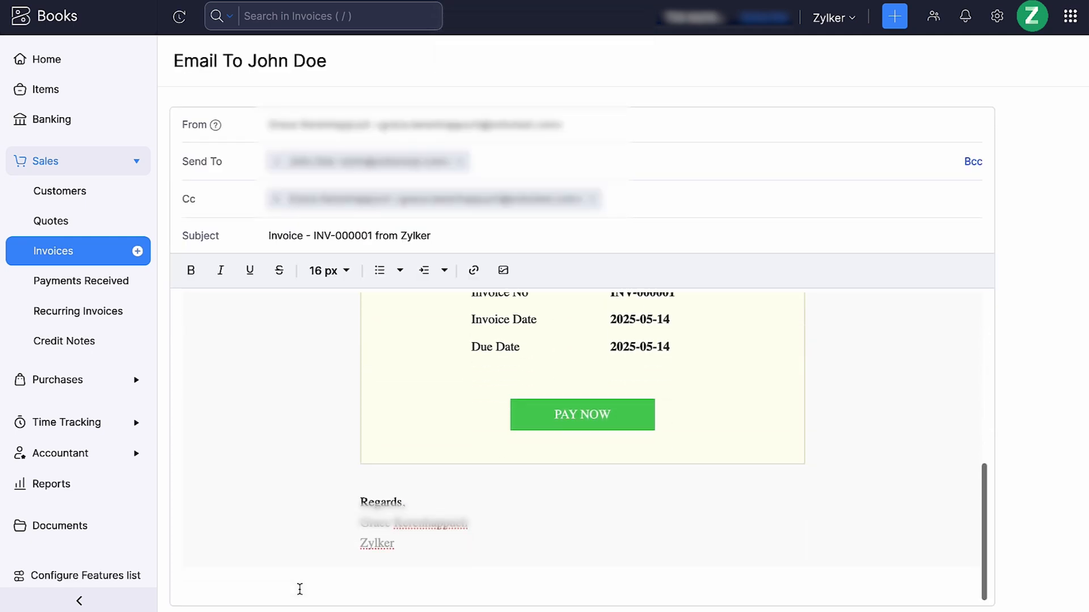
scroll(300, 589, "down", 4)
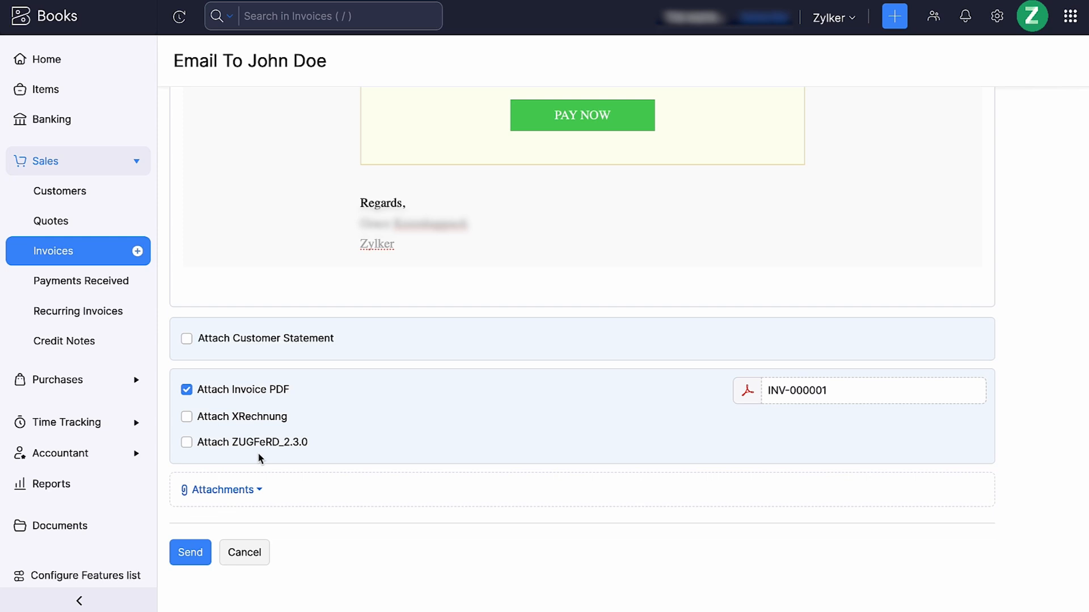
left_click(262, 420)
left_click(253, 444)
left_click(202, 551)
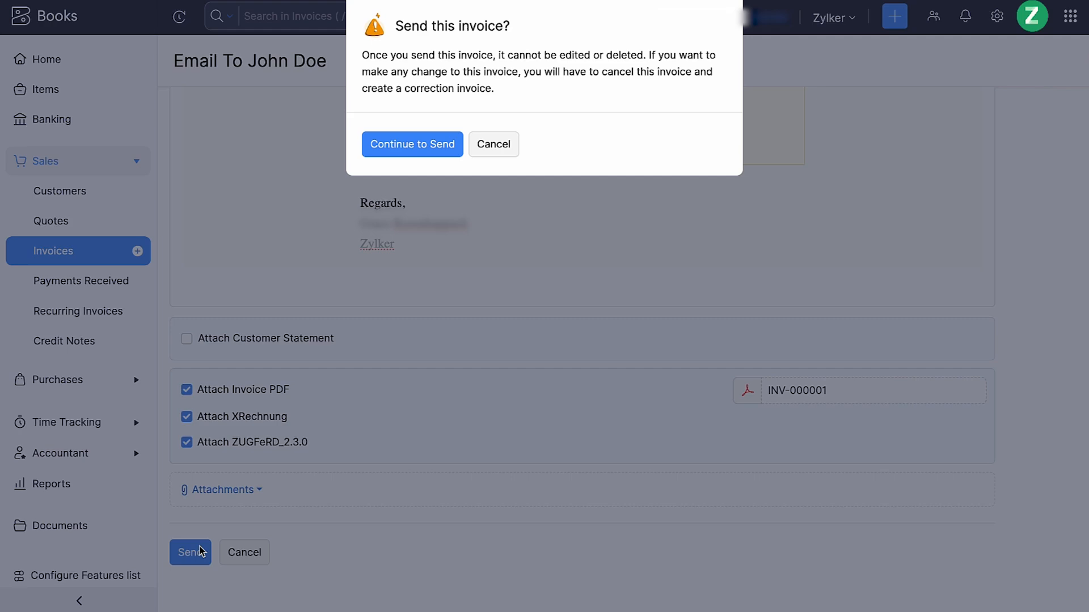
left_click(417, 144)
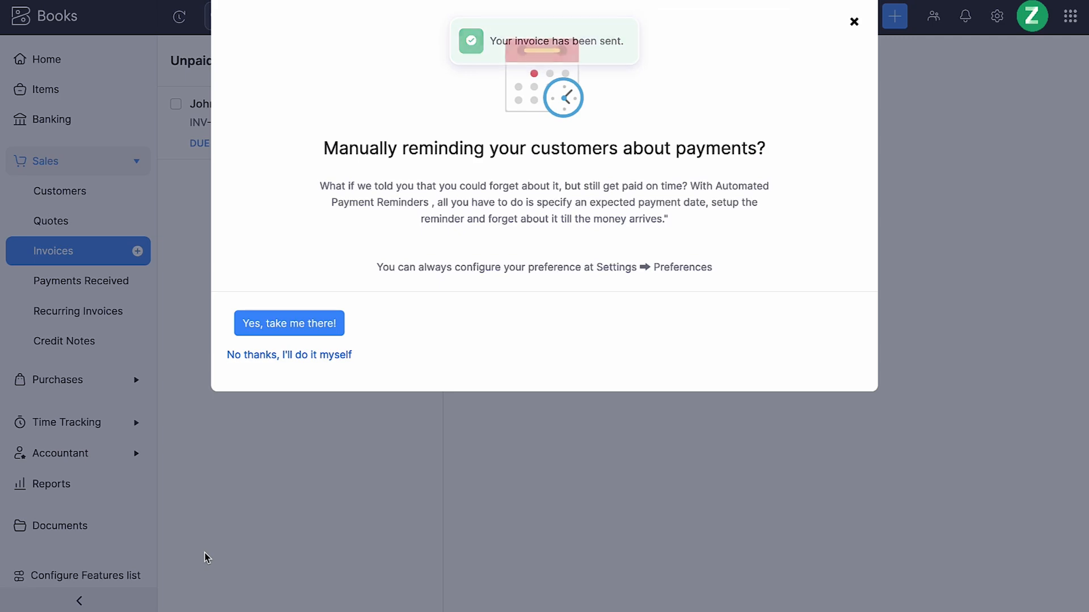
left_click(205, 553)
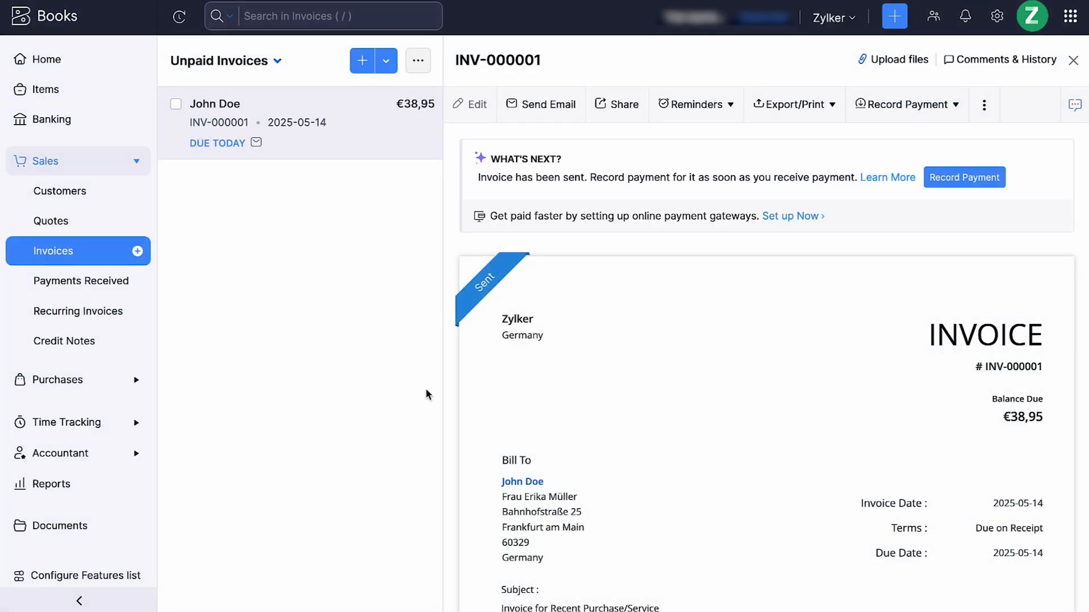
Check the sent invoice's export and print formats, and view its payment among the received payments
left_click(774, 114)
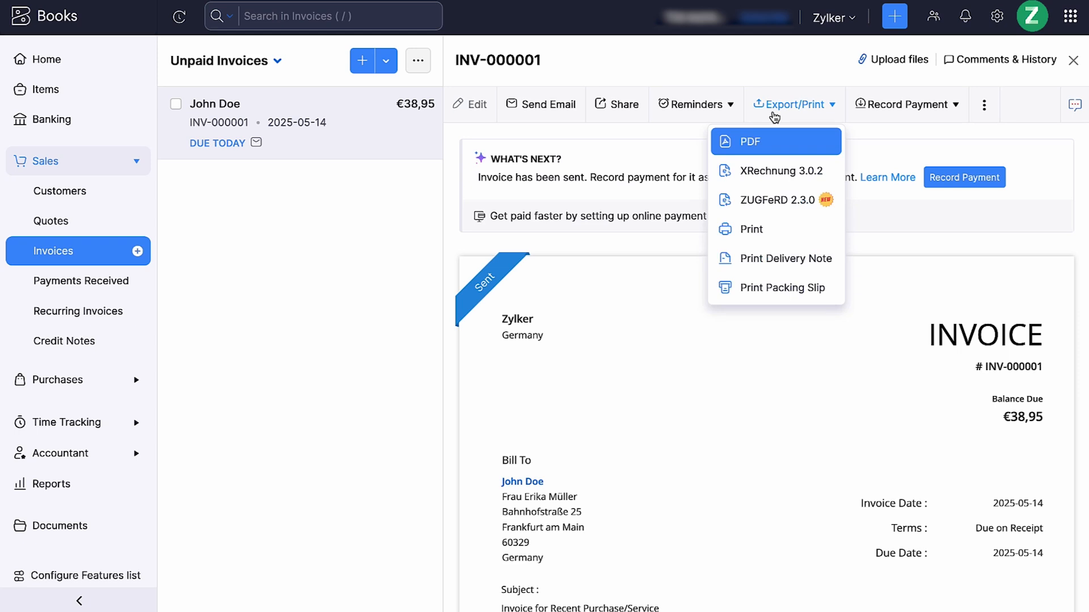
left_click(691, 256)
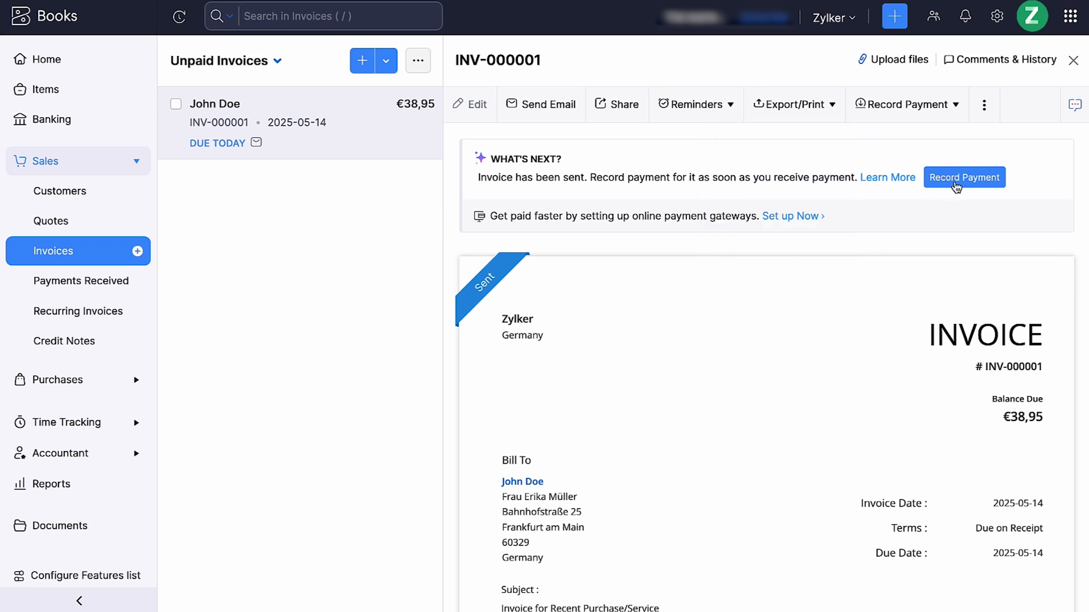
left_click(90, 281)
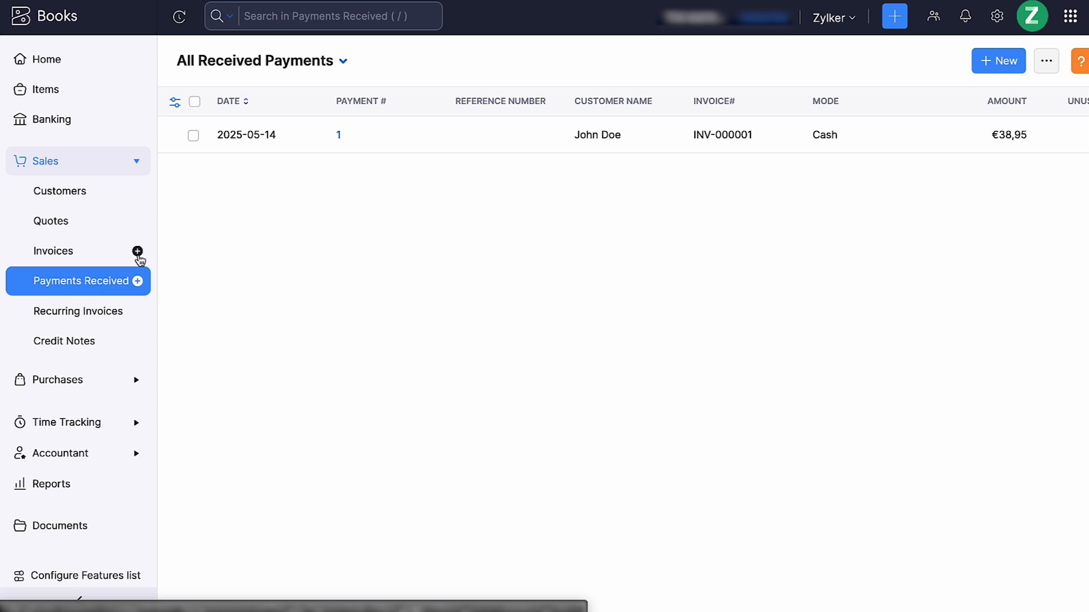
left_click(302, 140)
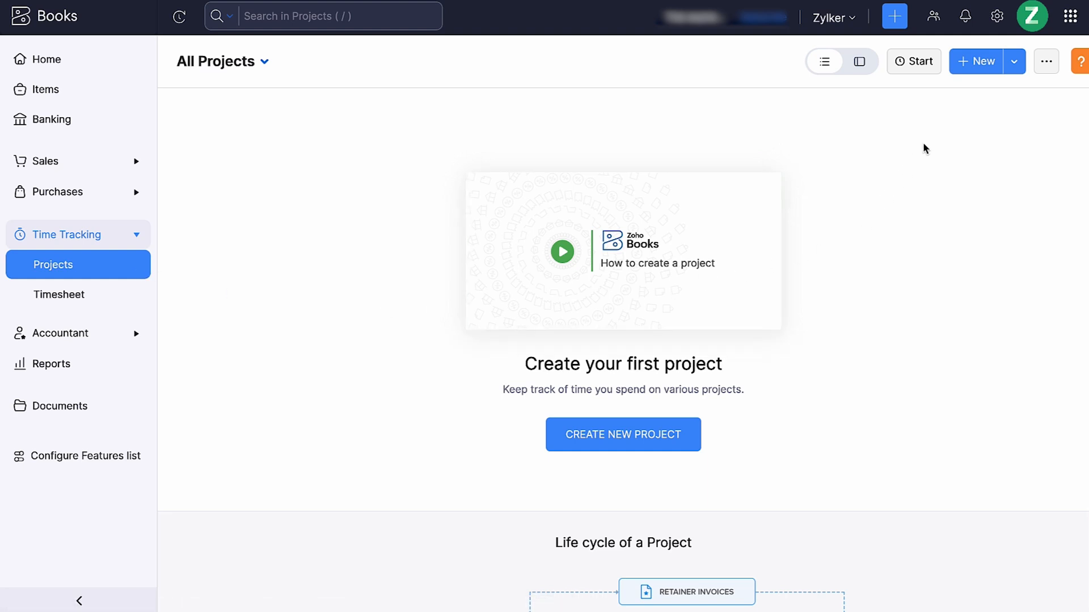
Start a new project named "Business Webpage Design" with project code BWD-001 and assign it to the existing customer
left_click(981, 67)
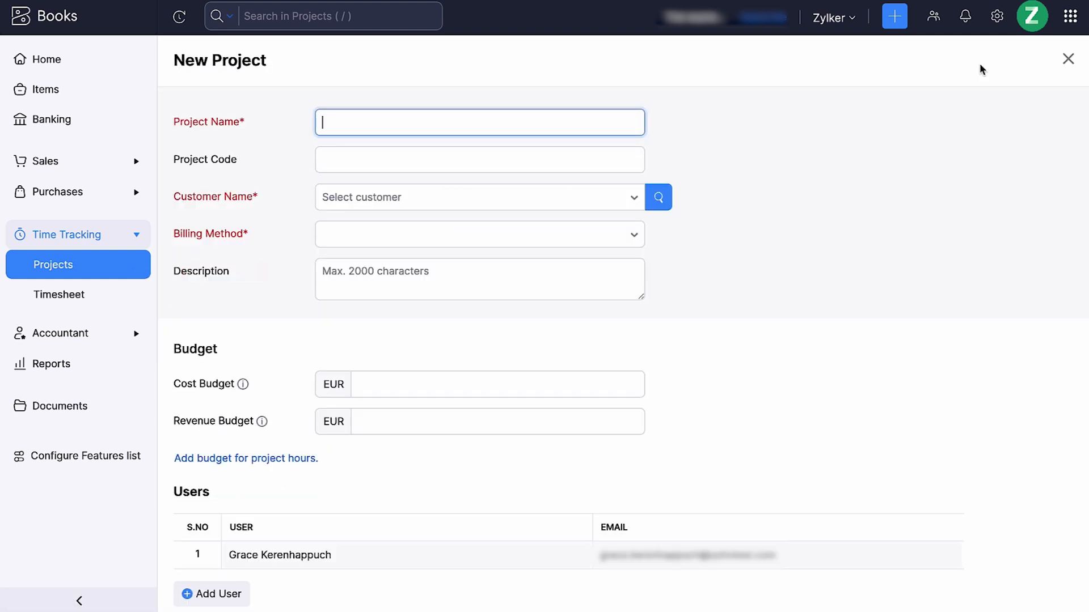
type("Business Webpage Design")
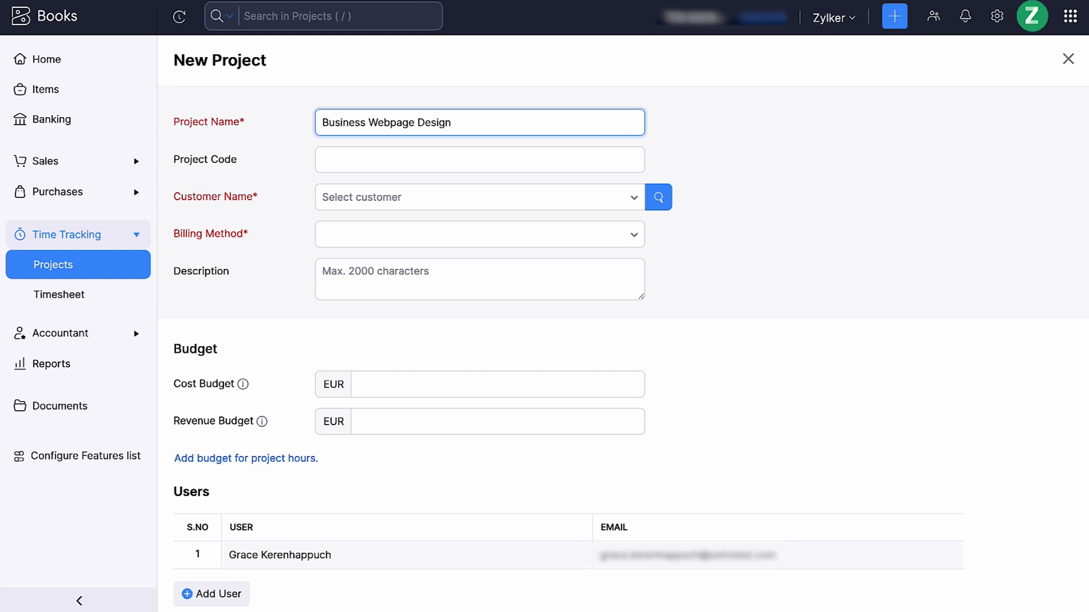
left_click(561, 154)
type("BWD-001")
left_click(527, 198)
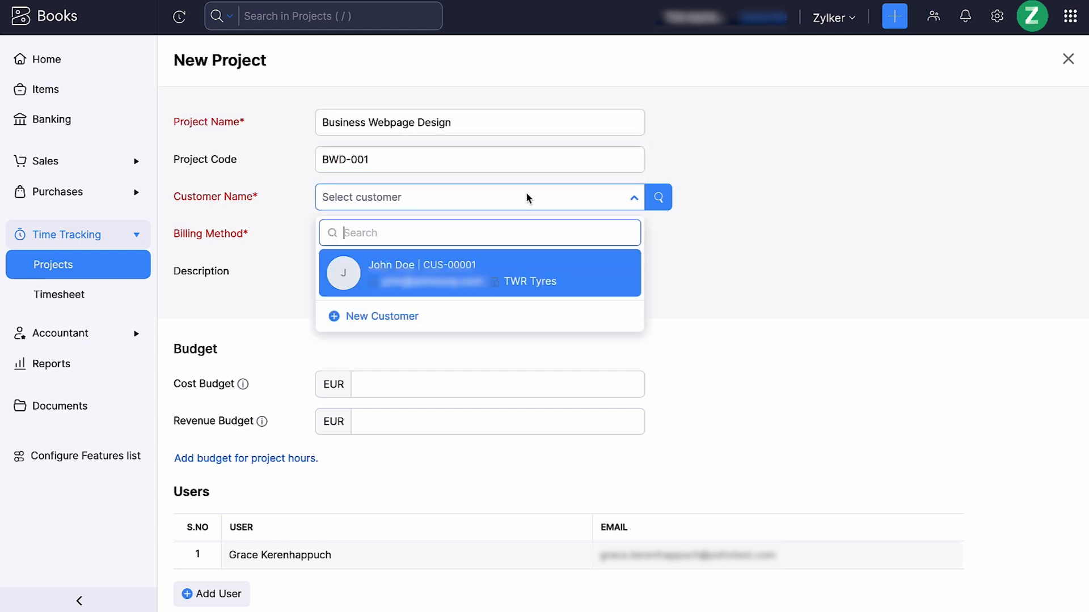
left_click(495, 264)
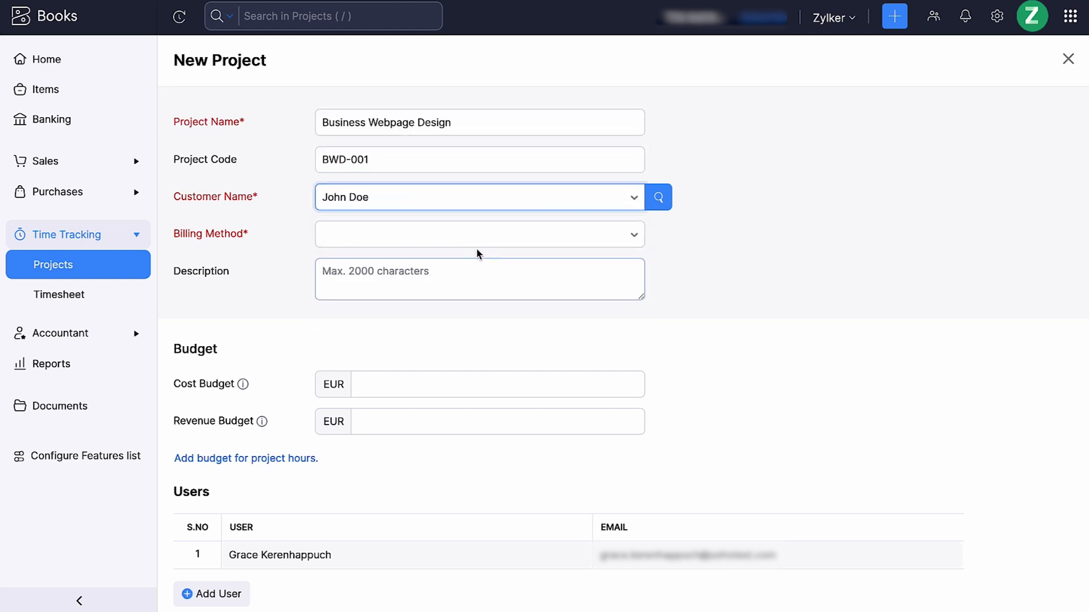
Set the project's billing method to Fixed Cost for Project with a total project cost of 700 EUR
left_click(465, 237)
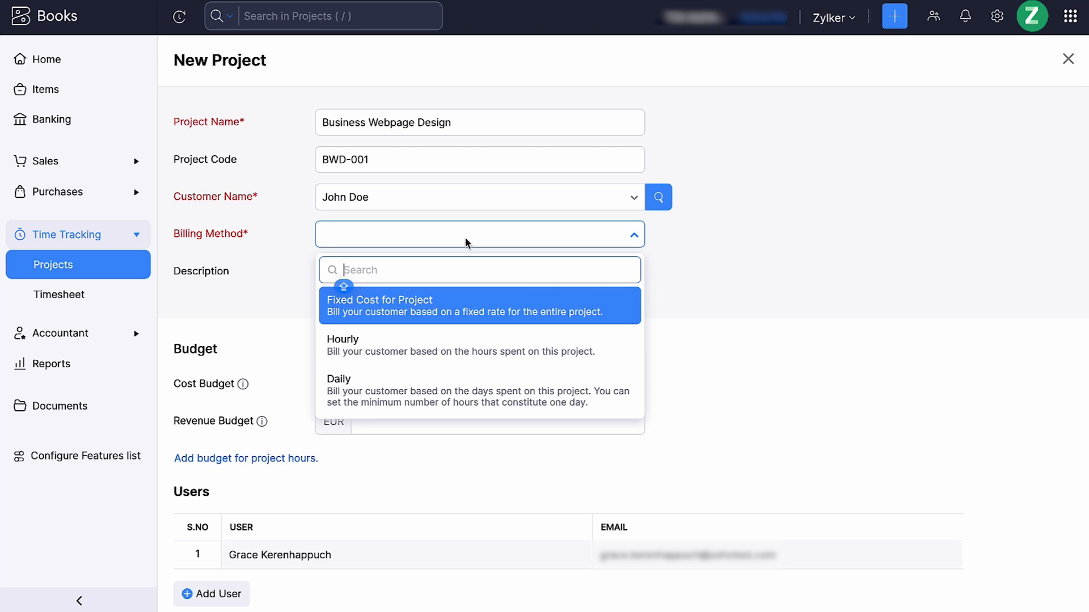
key("Return")
type("700")
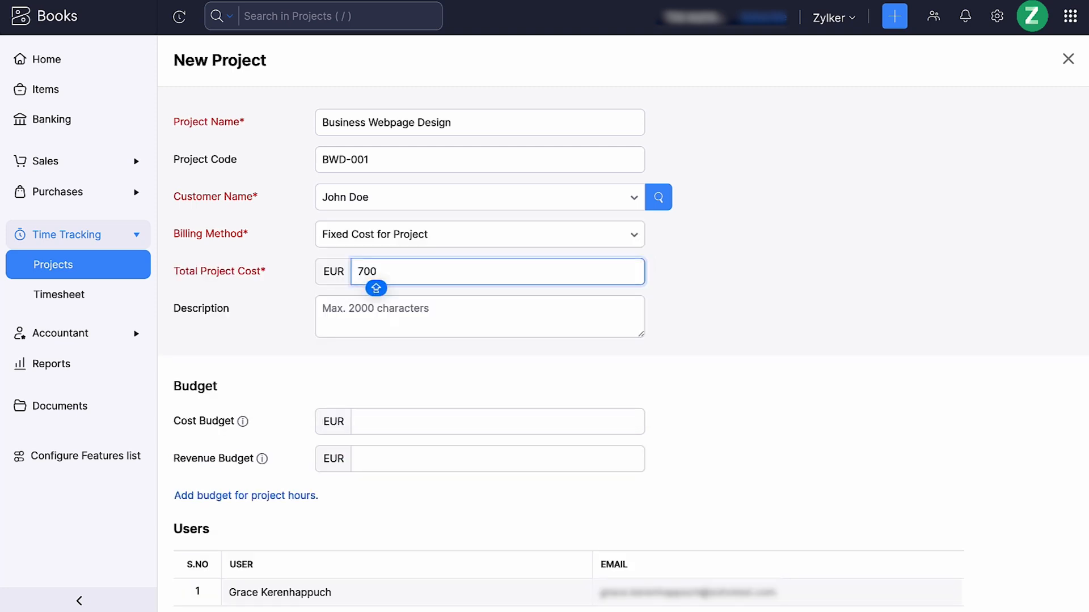
Enter a cost budget of 650 EUR and a revenue budget of 700 EUR, and save the project
left_click(392, 428)
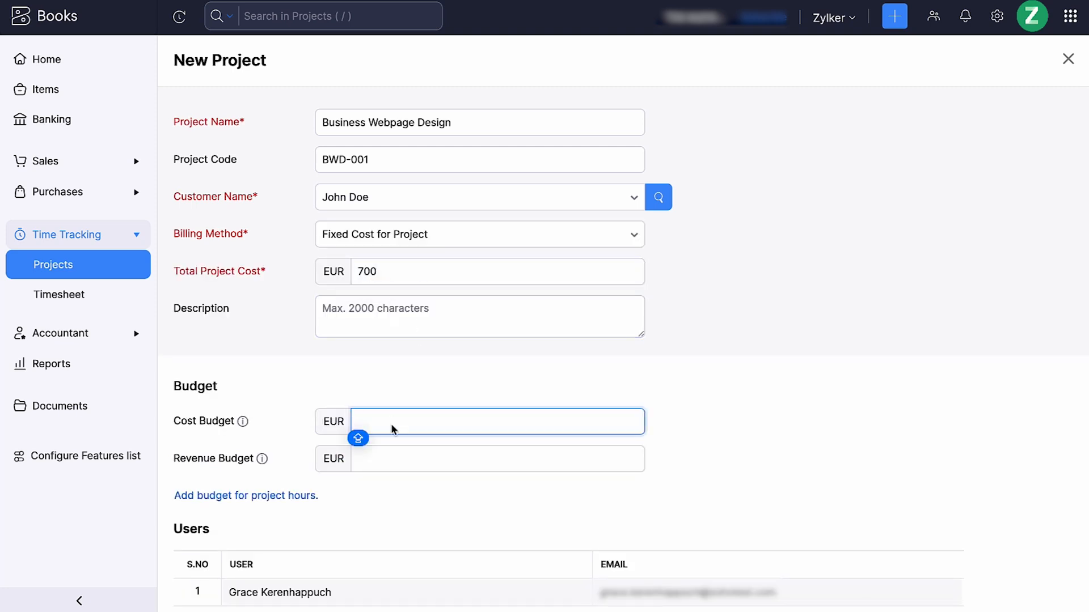
type("650")
key("Tab")
type("700")
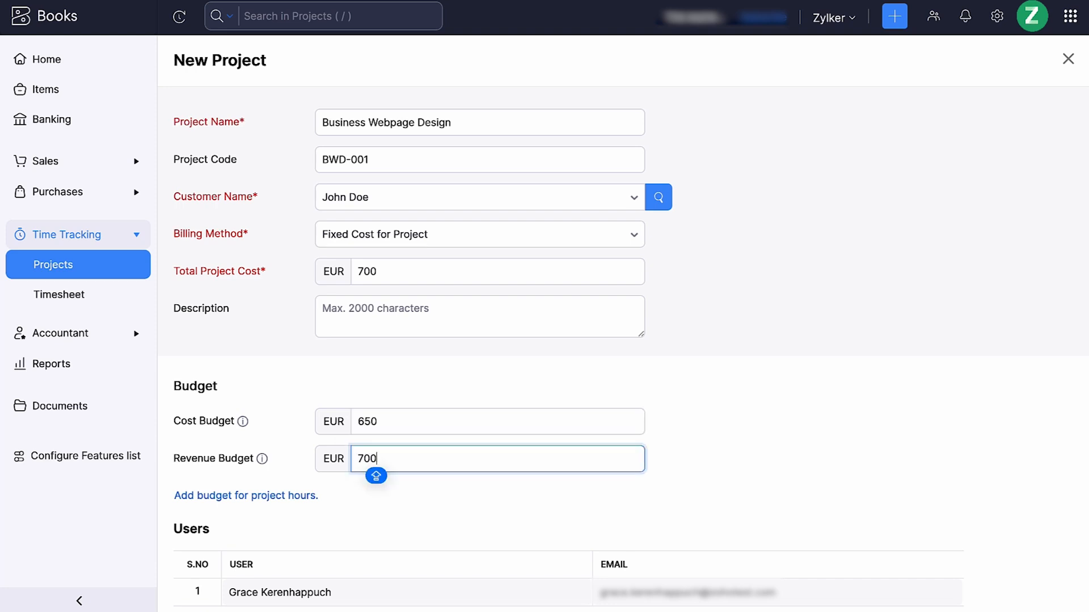
scroll(389, 484, "down", 5)
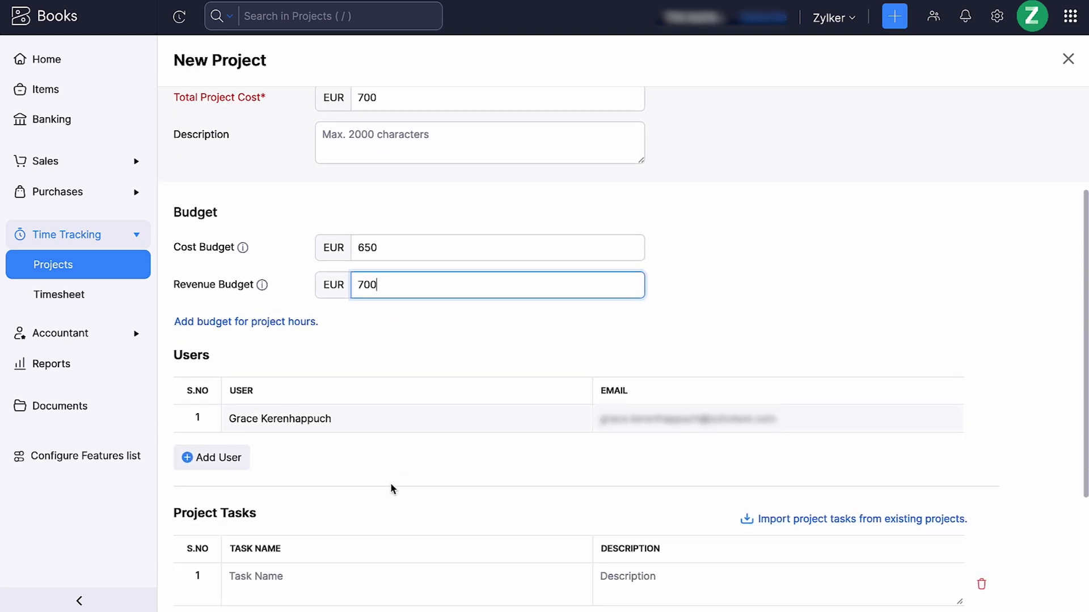
scroll(390, 485, "down", 1)
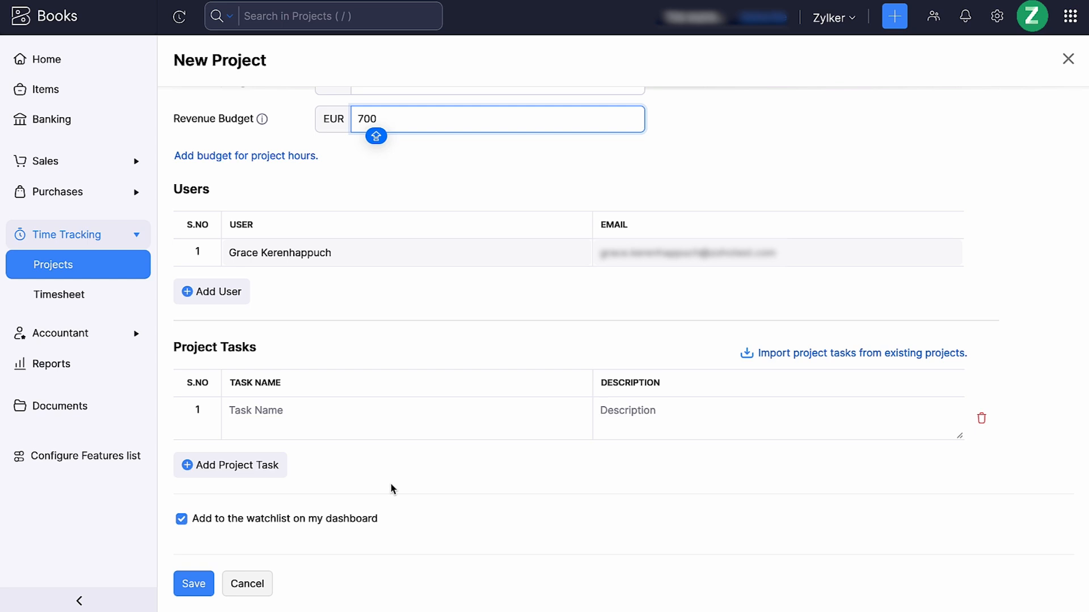
left_click(196, 586)
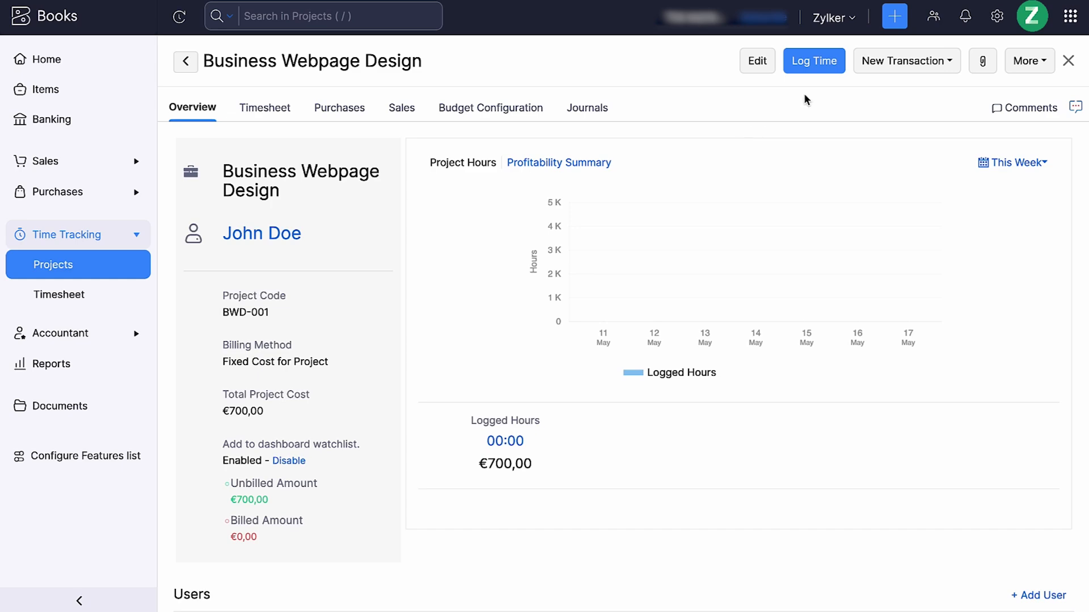
Create a time log entry for the Wireframe task of the project and start its timer
left_click(816, 68)
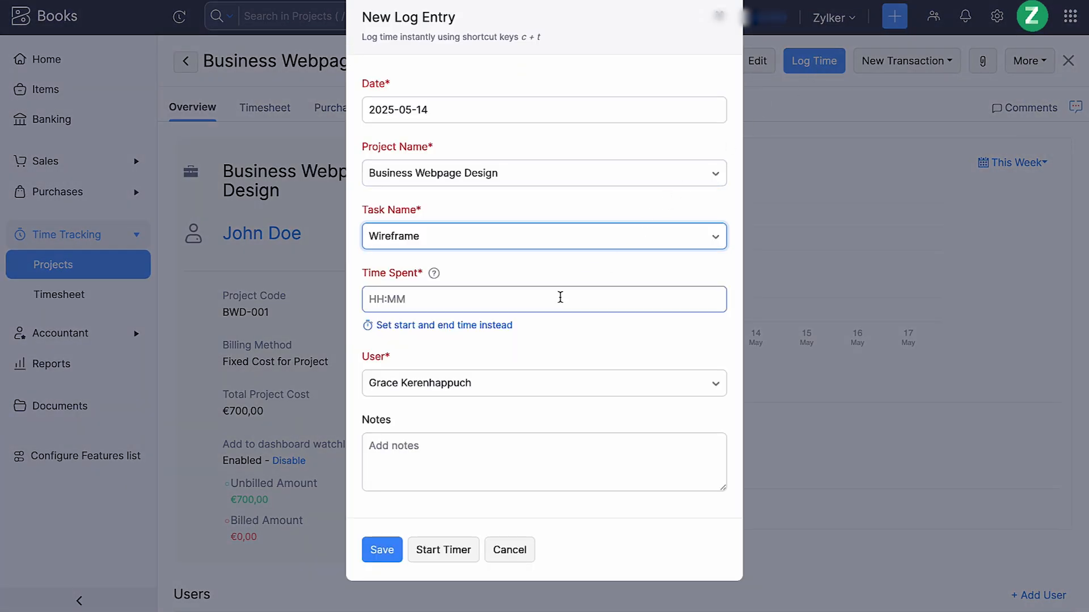
left_click(454, 550)
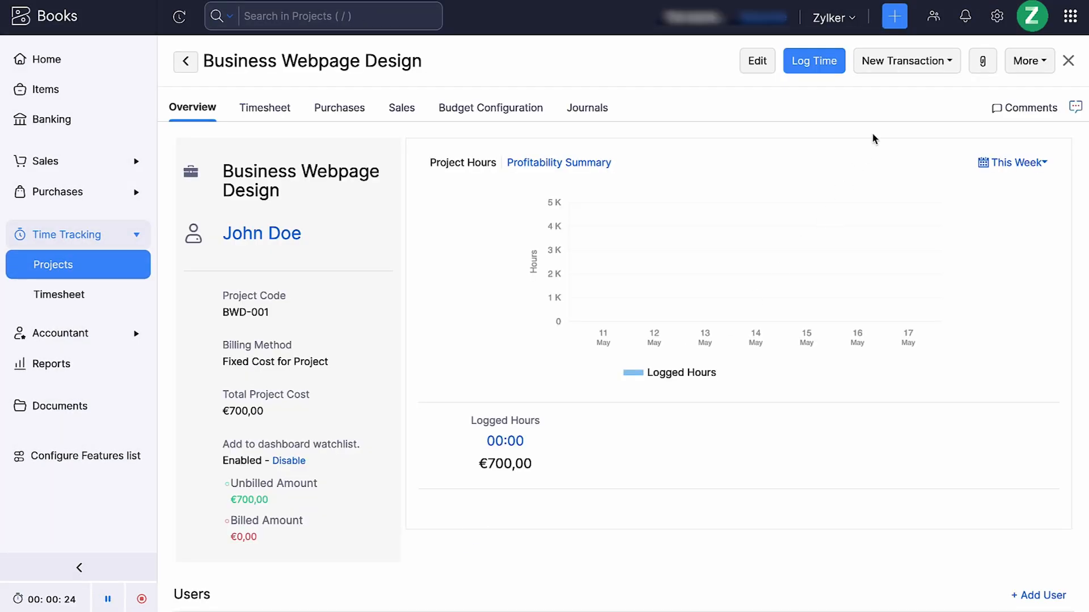
Check which transaction types can be created from the project, and open the timesheet
left_click(905, 67)
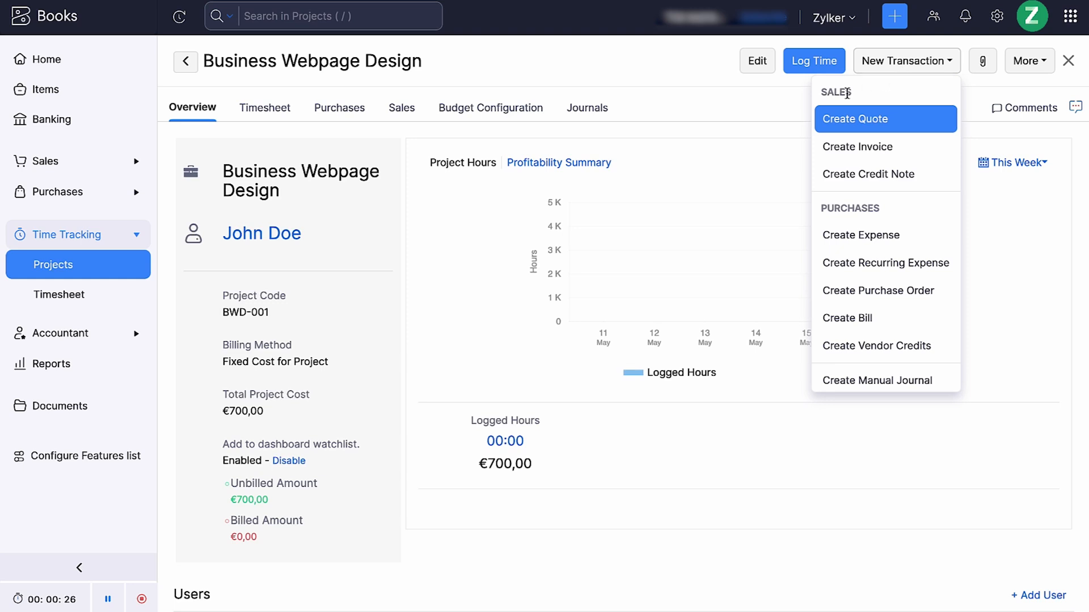
left_click(764, 116)
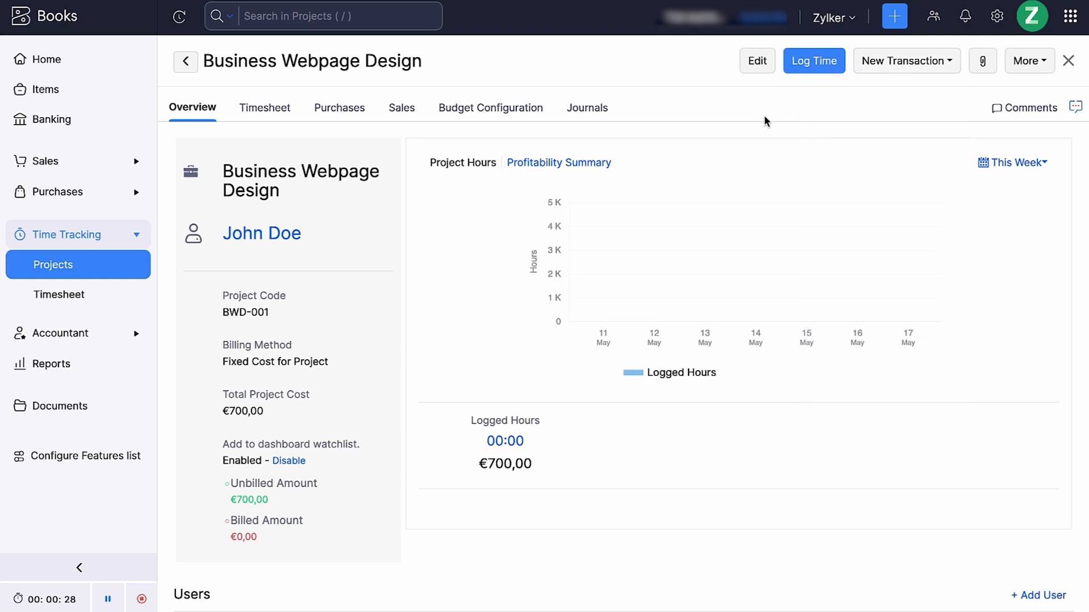
left_click(126, 303)
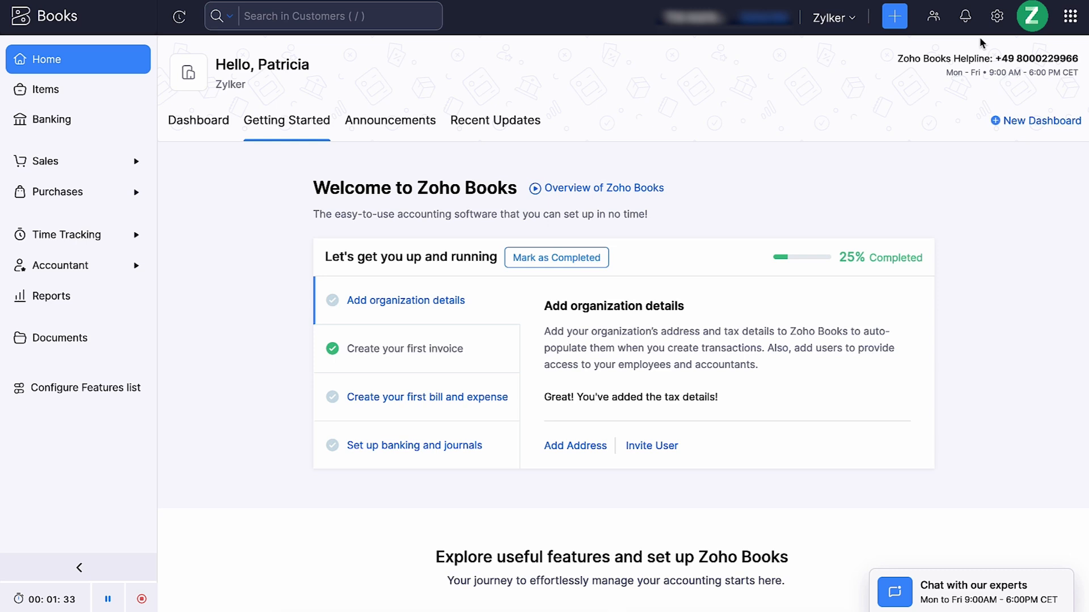
Open the organization's settings and review its branding, custom domain and locations pages
left_click(998, 18)
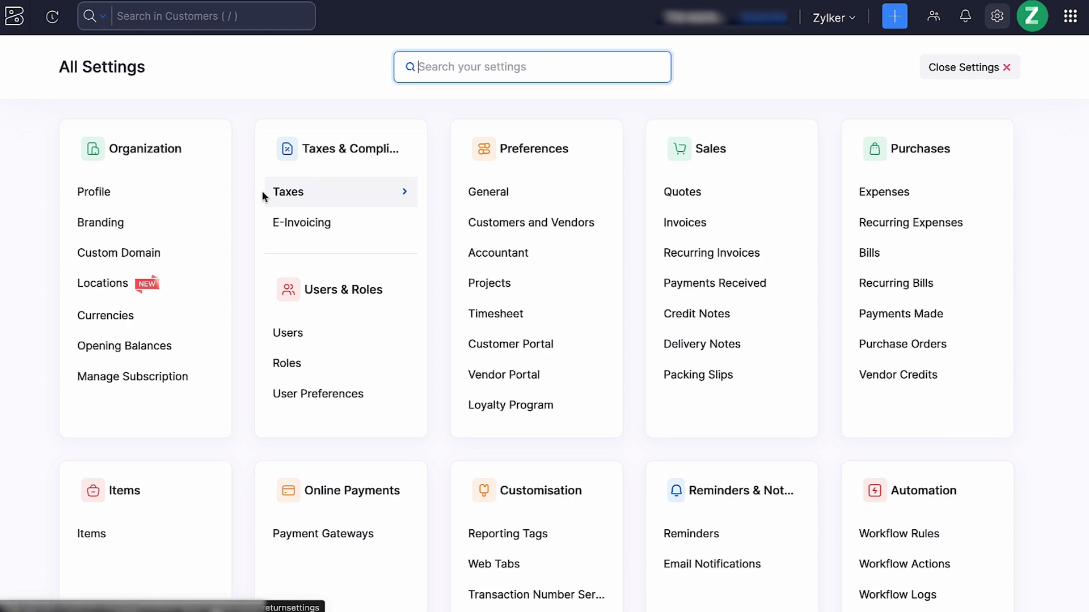
left_click(197, 213)
scroll(195, 214, "down", 1)
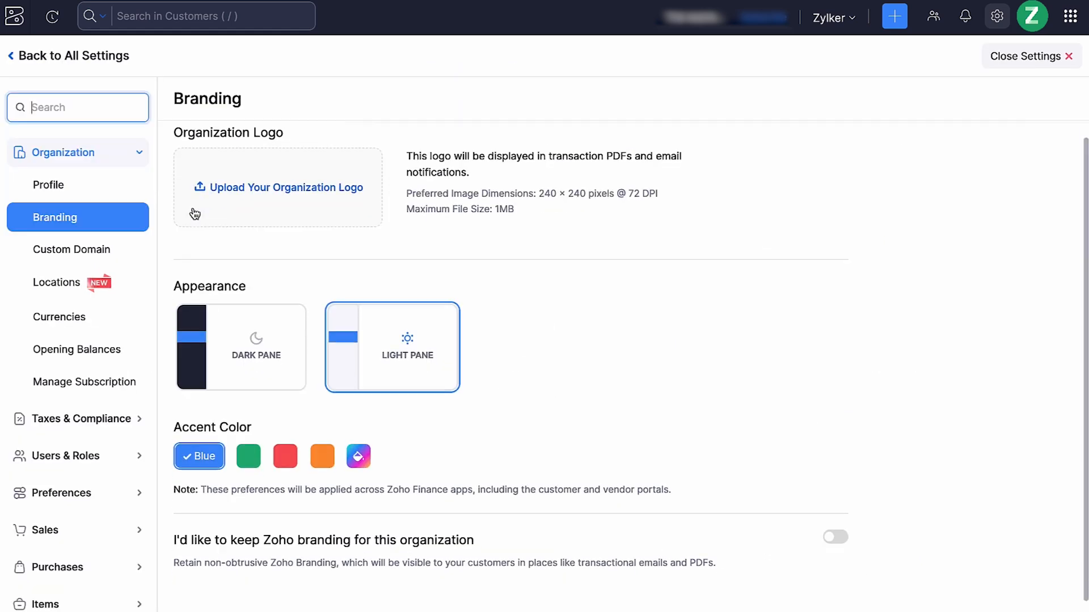
left_click(115, 249)
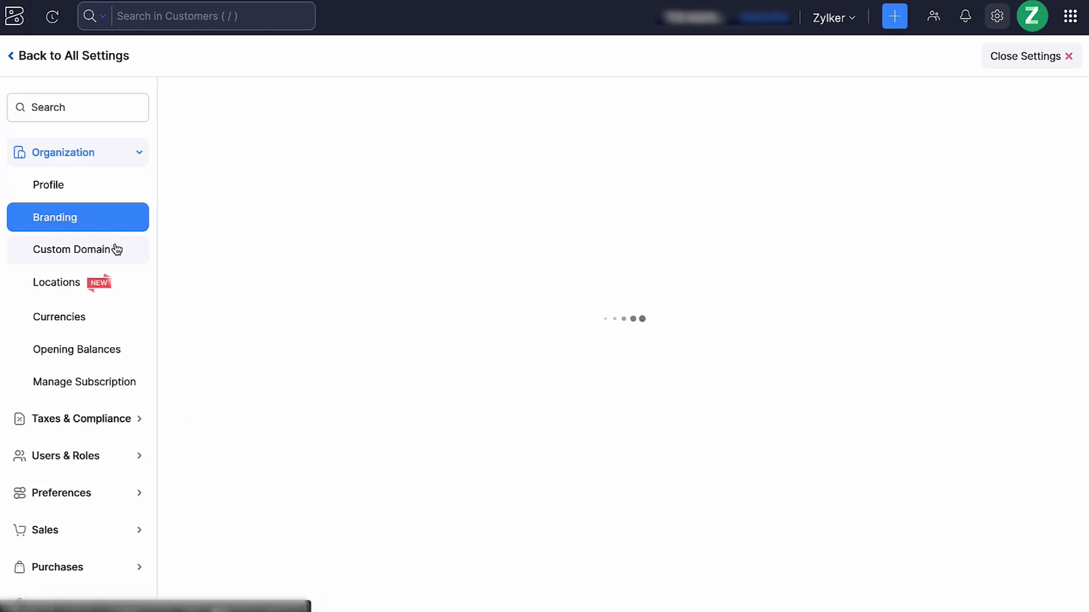
left_click(125, 285)
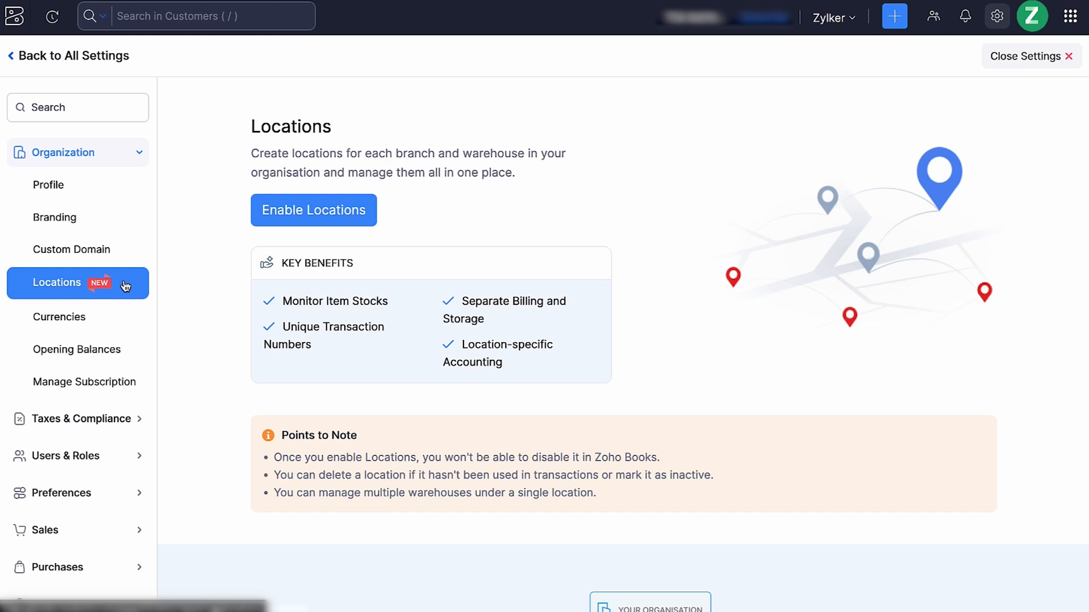
Review the list of users, the available roles and the modules in the general preferences
left_click(133, 456)
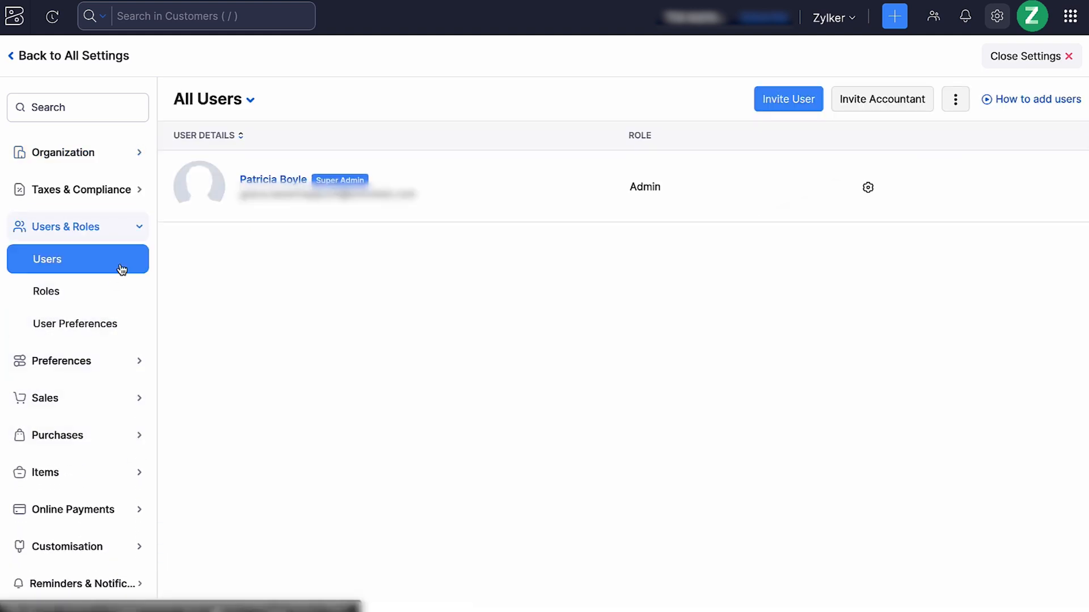
left_click(122, 291)
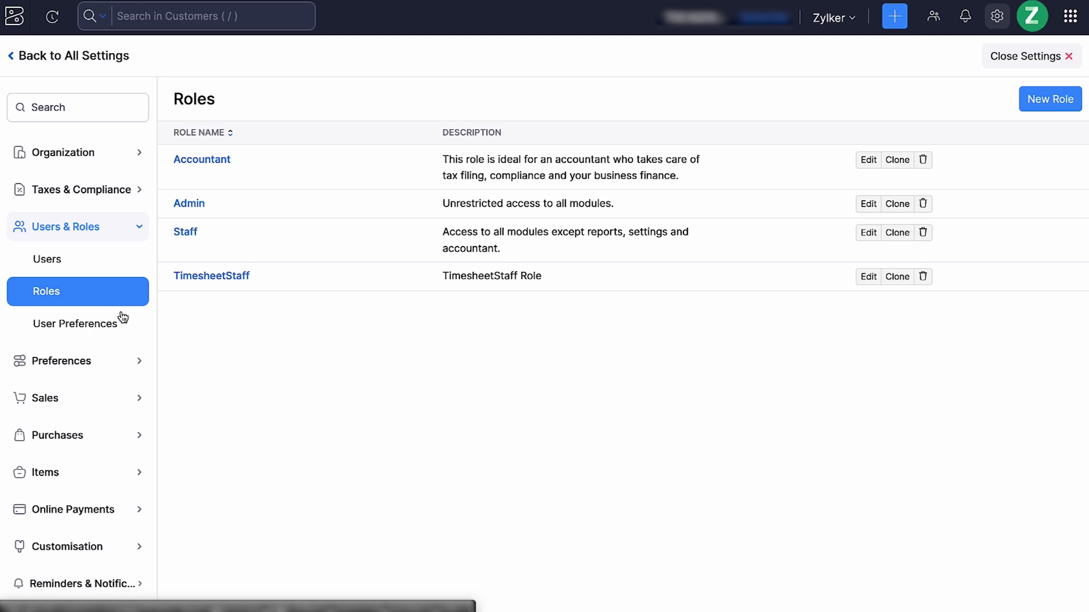
left_click(119, 359)
left_click(117, 300)
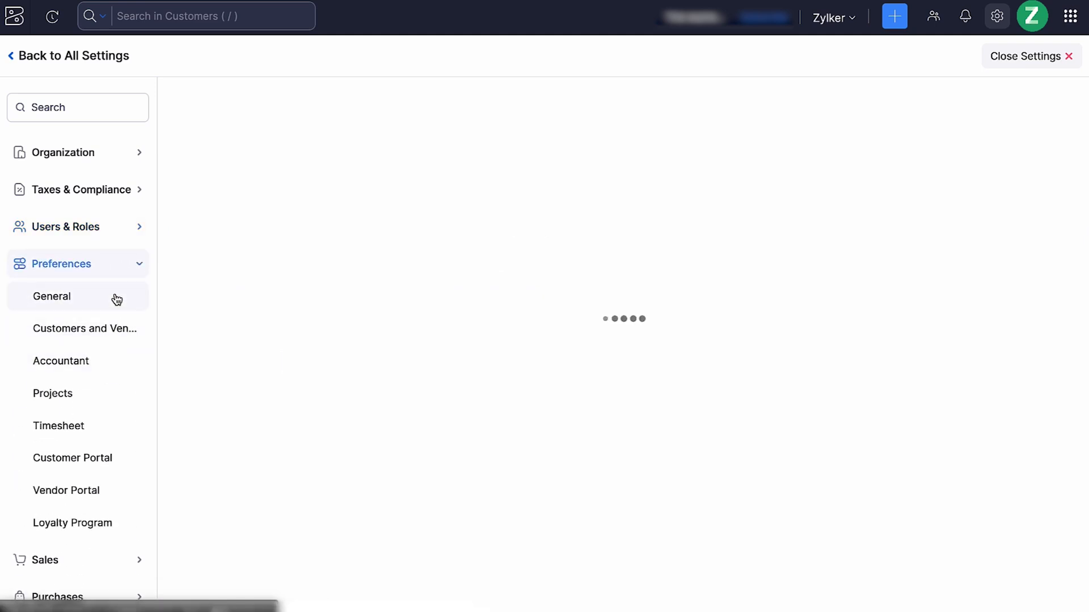
scroll(116, 299, "down", 3)
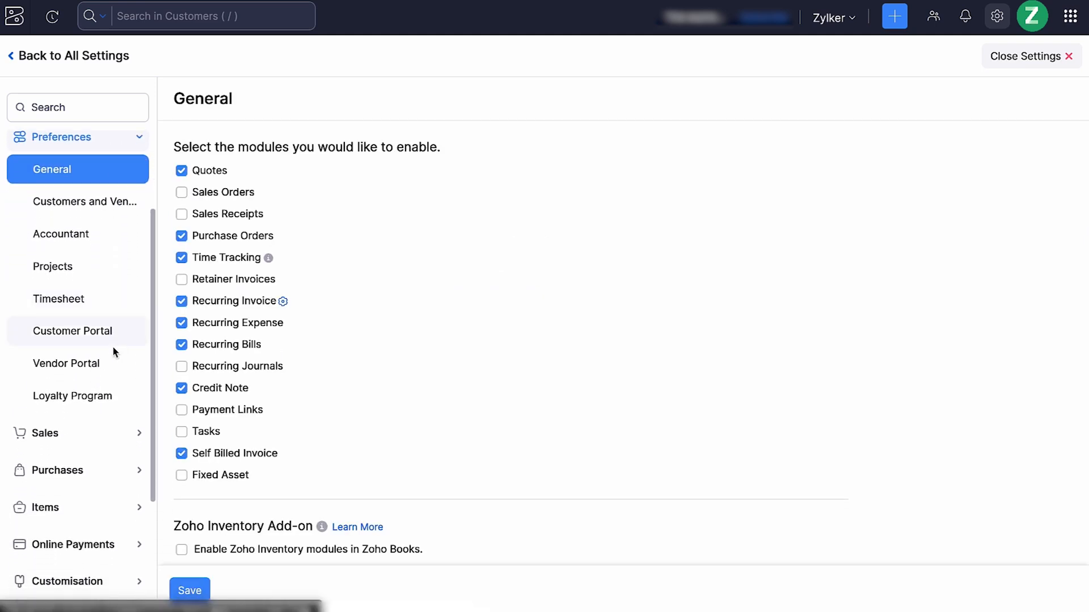
Examine the customer portal and vendor portal preferences
left_click(113, 433)
left_click(114, 435)
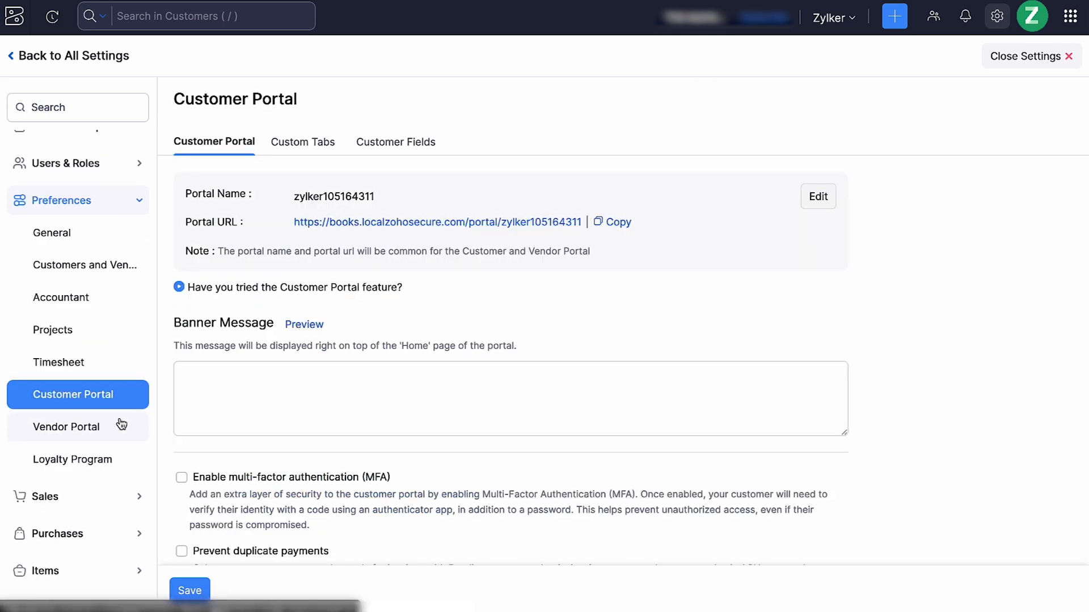
left_click(121, 424)
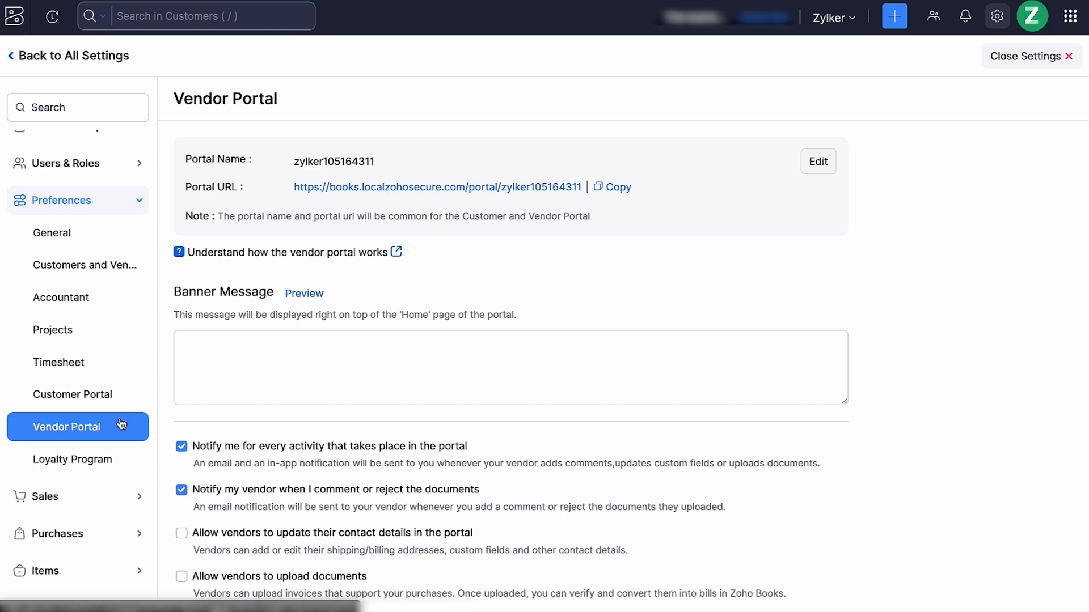
Review the online payment gateways and the PDF templates for invoices
scroll(121, 425, "down", 5)
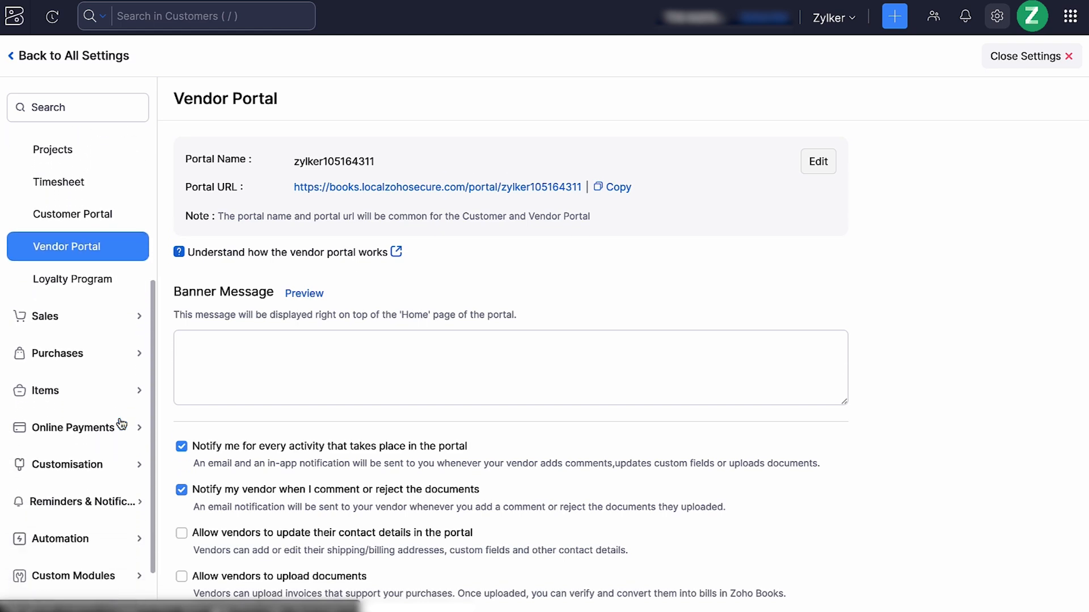
left_click(115, 373)
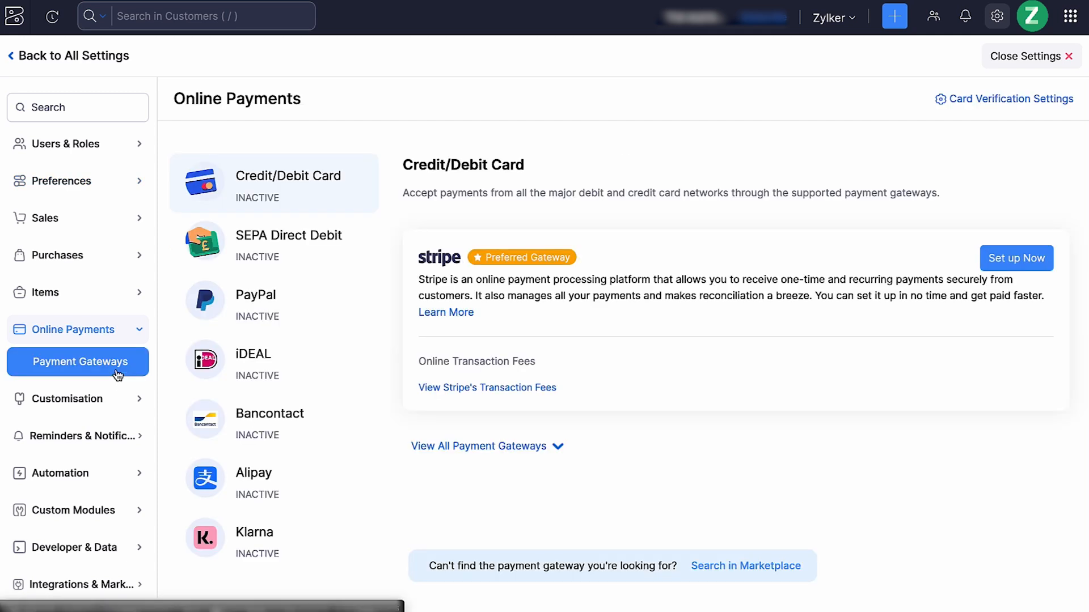
left_click(115, 398)
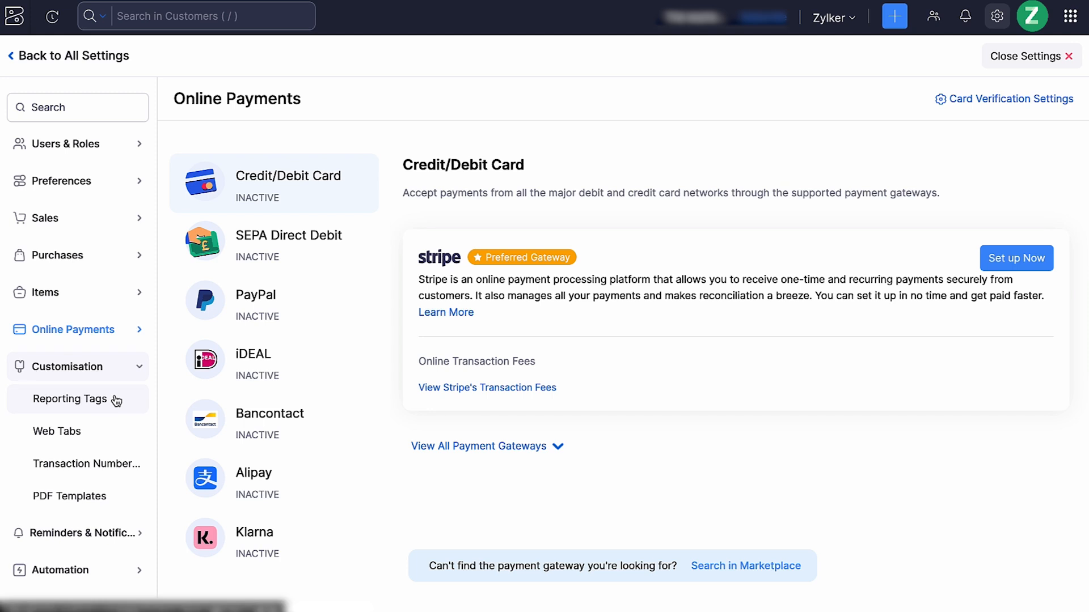
left_click(128, 499)
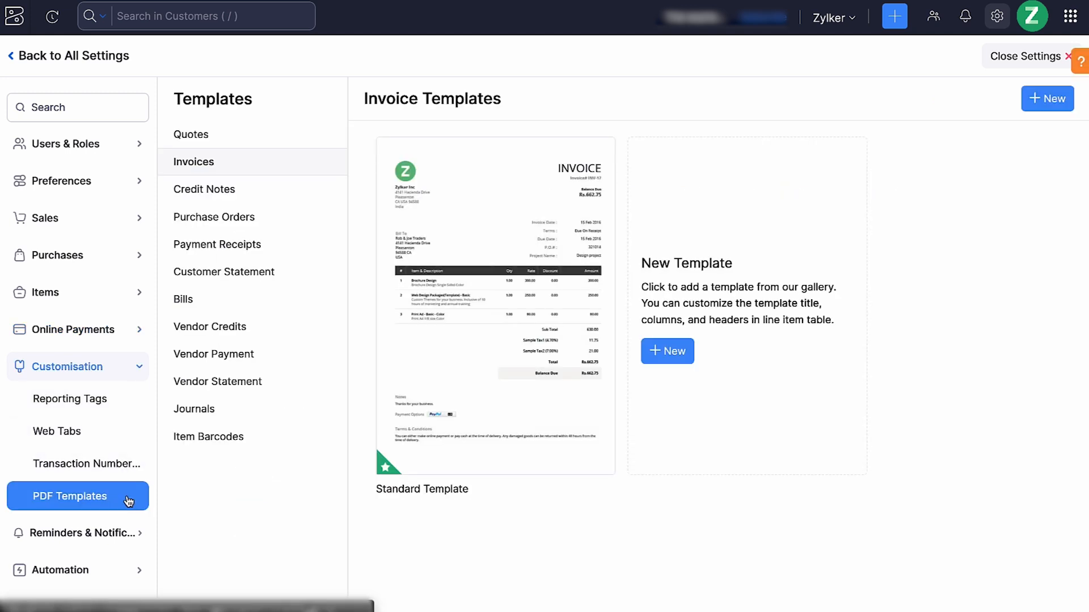
Review the invoice reminders and the form for a new due-date reminder, closing the form without saving
left_click(129, 533)
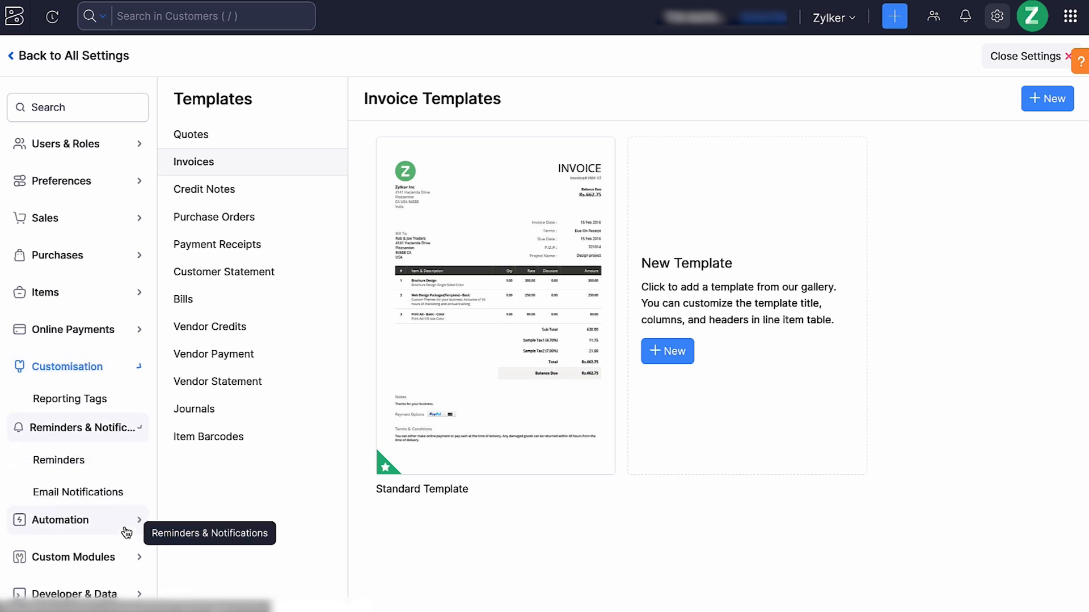
left_click(110, 436)
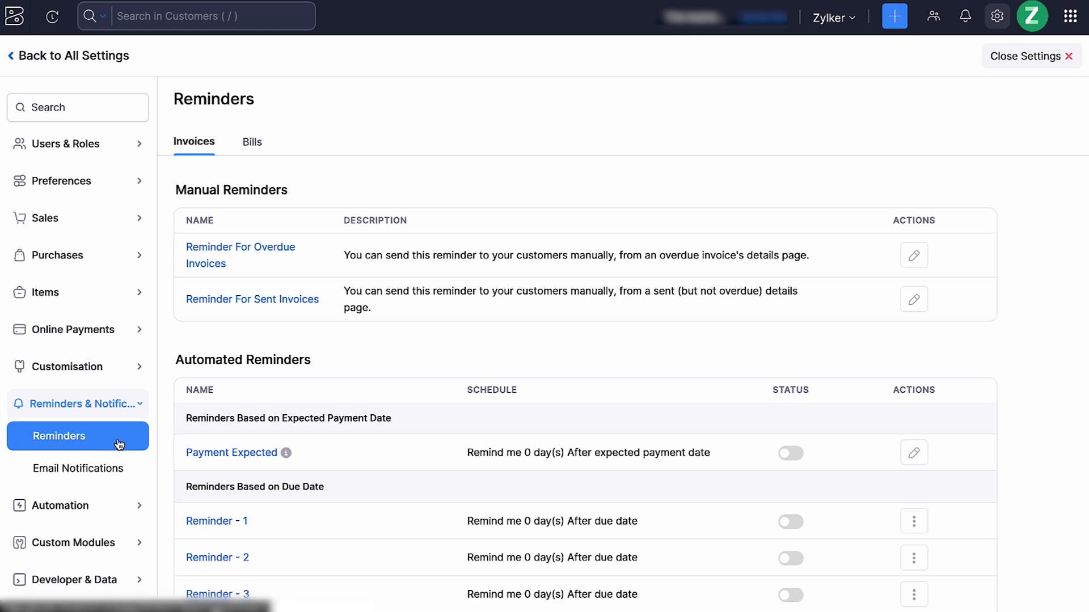
scroll(716, 528, "down", 2)
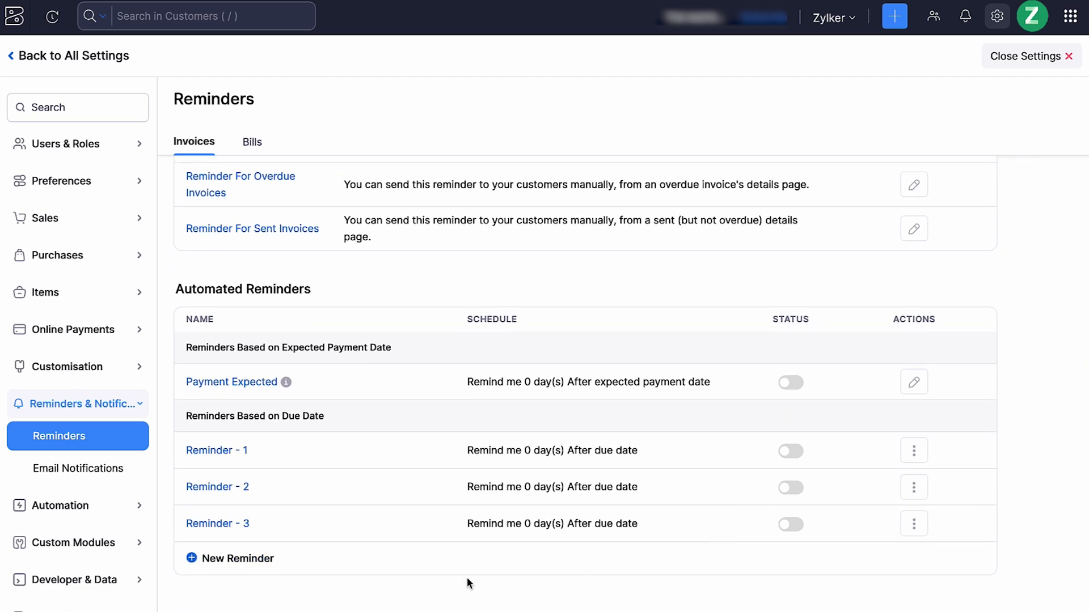
left_click(253, 561)
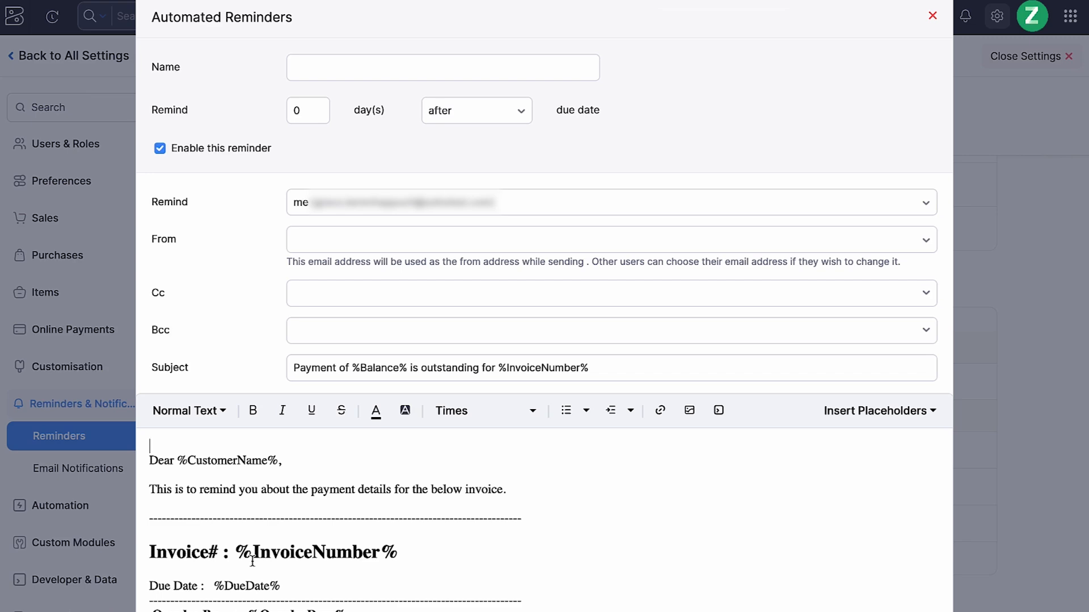
scroll(252, 561, "down", 5)
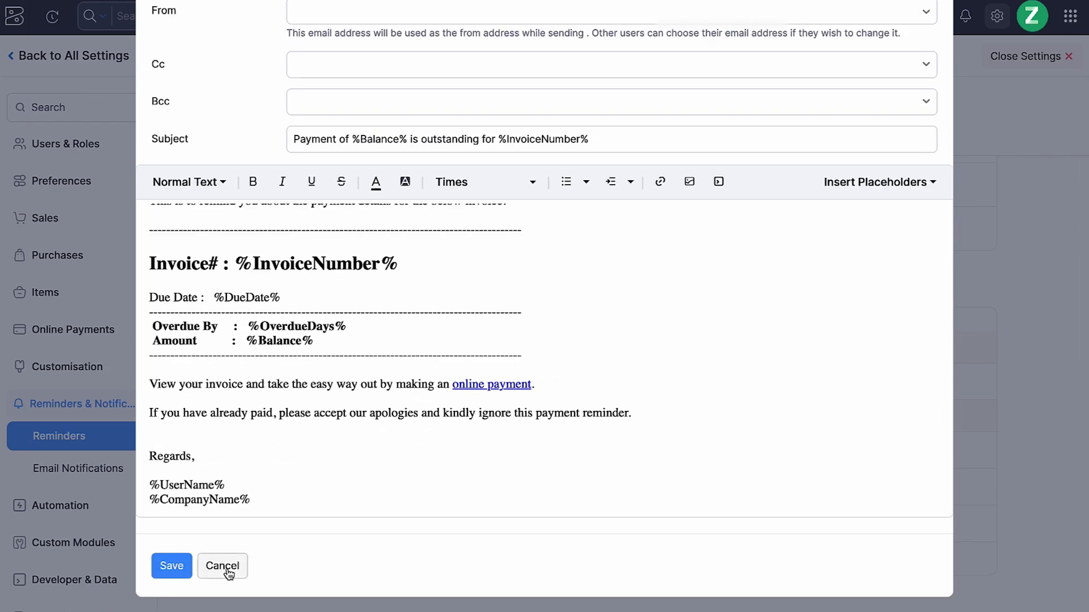
left_click(226, 567)
Review the invoice email notification template and the automation settings for workflow rules and workflow actions
left_click(129, 481)
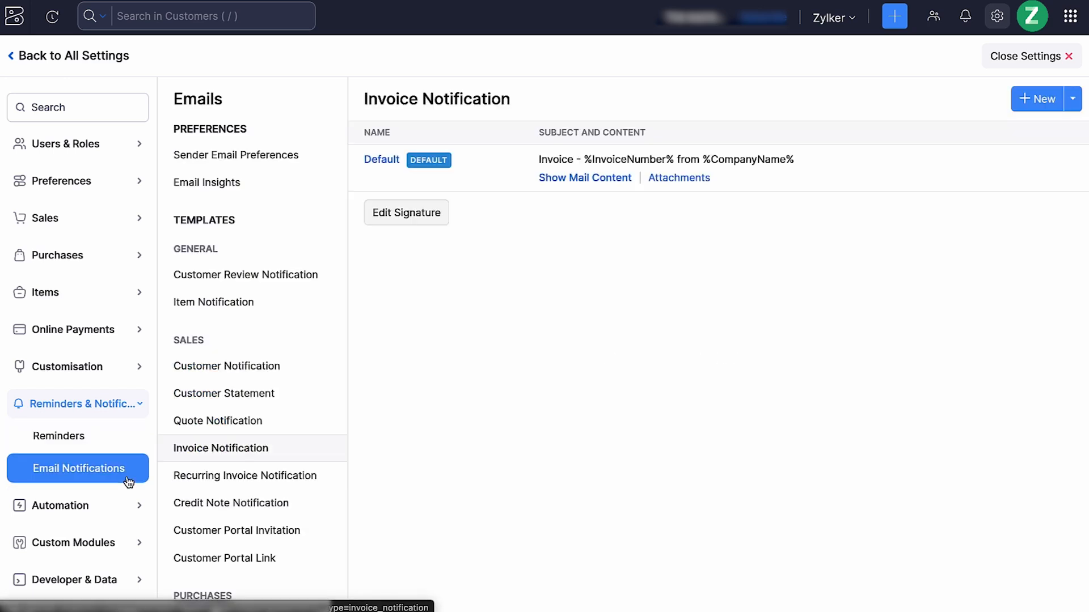
left_click(116, 505)
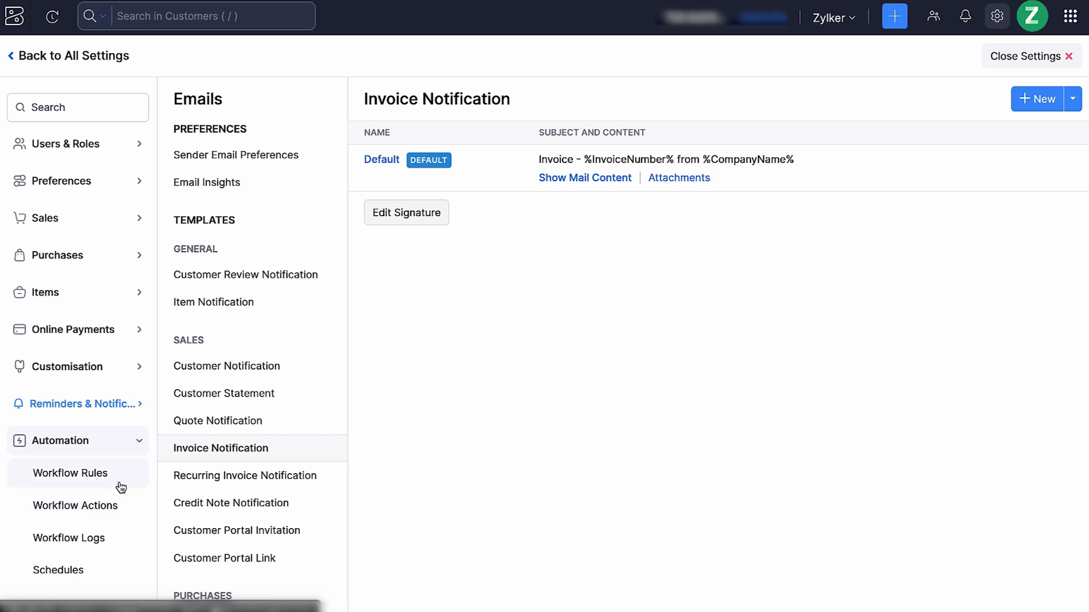
left_click(120, 486)
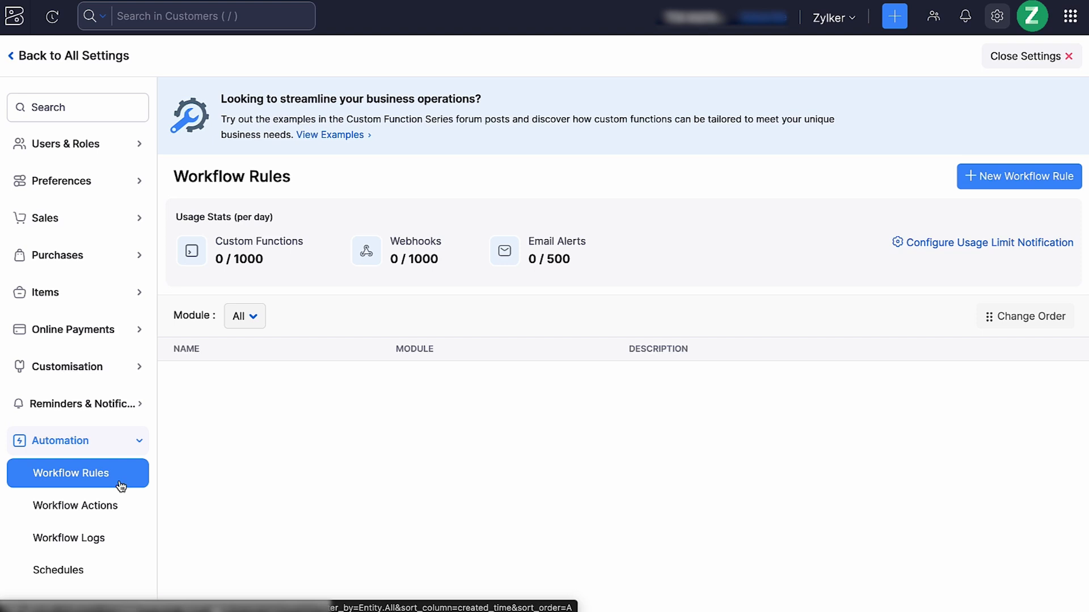
left_click(116, 505)
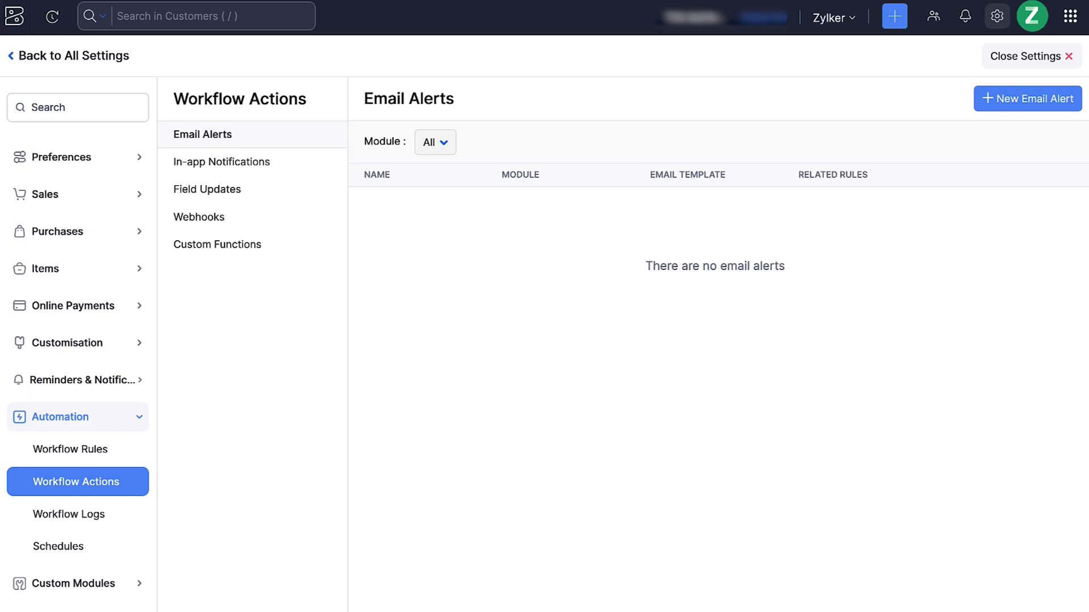
left_click(113, 451)
scroll(121, 486, "down", 2)
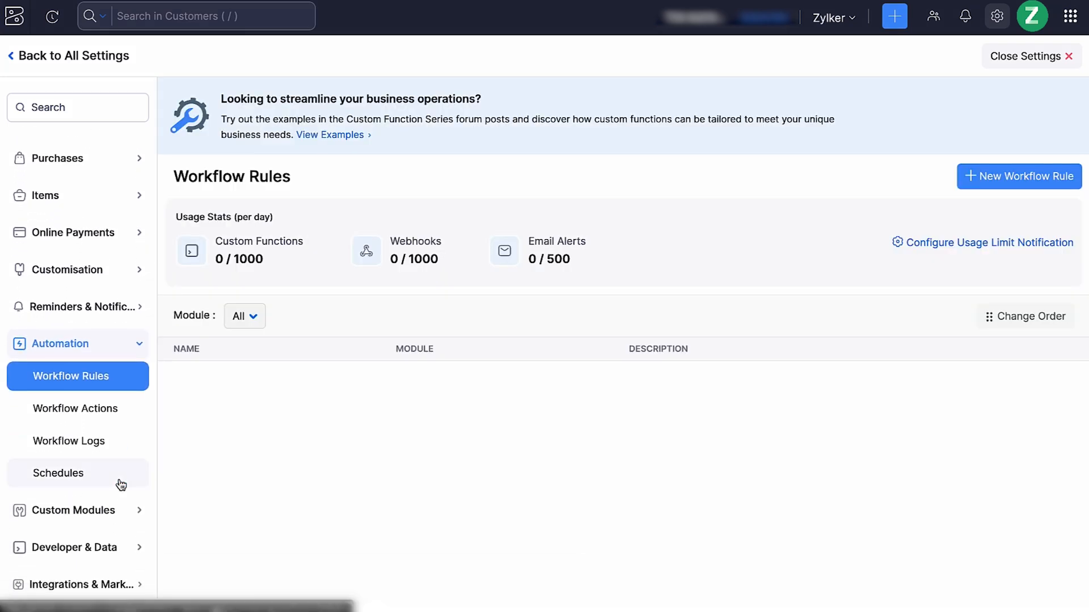
Review the custom modules overview and the available integrations and marketplace options
left_click(112, 507)
left_click(116, 511)
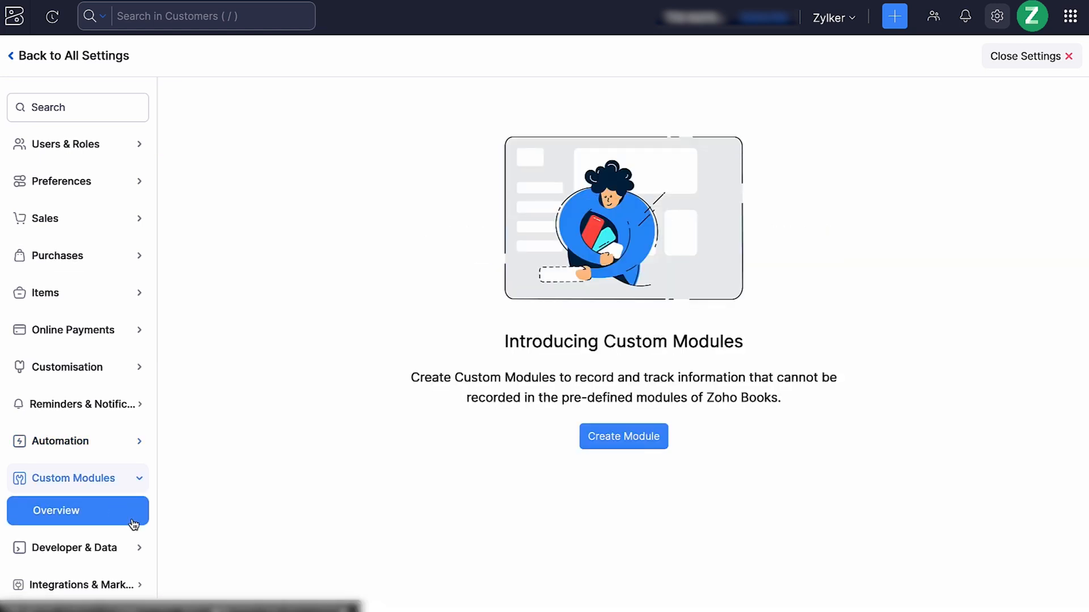
left_click(140, 583)
scroll(139, 589, "down", 2)
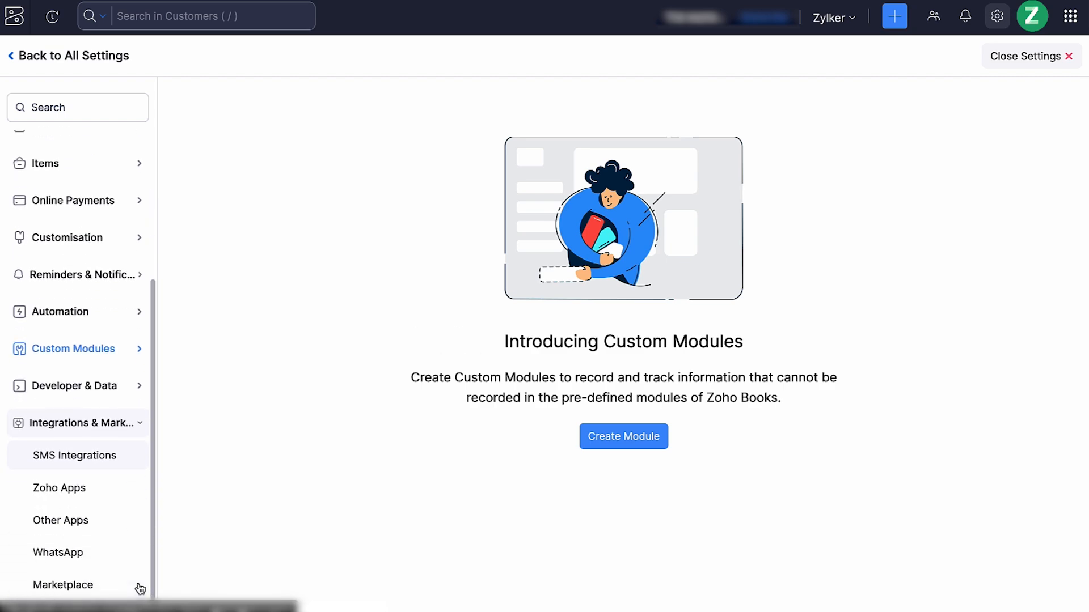
left_click(139, 500)
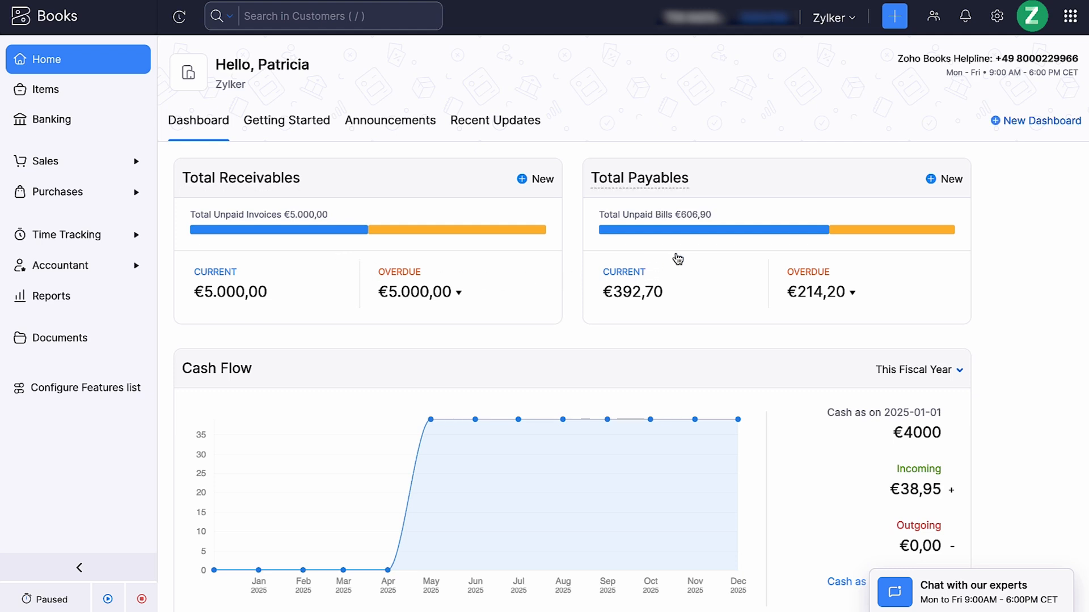
Examine the home dashboard from receivables, payables and cash flow down to projects, bank accounts and the account watchlist
scroll(678, 258, "down", 5)
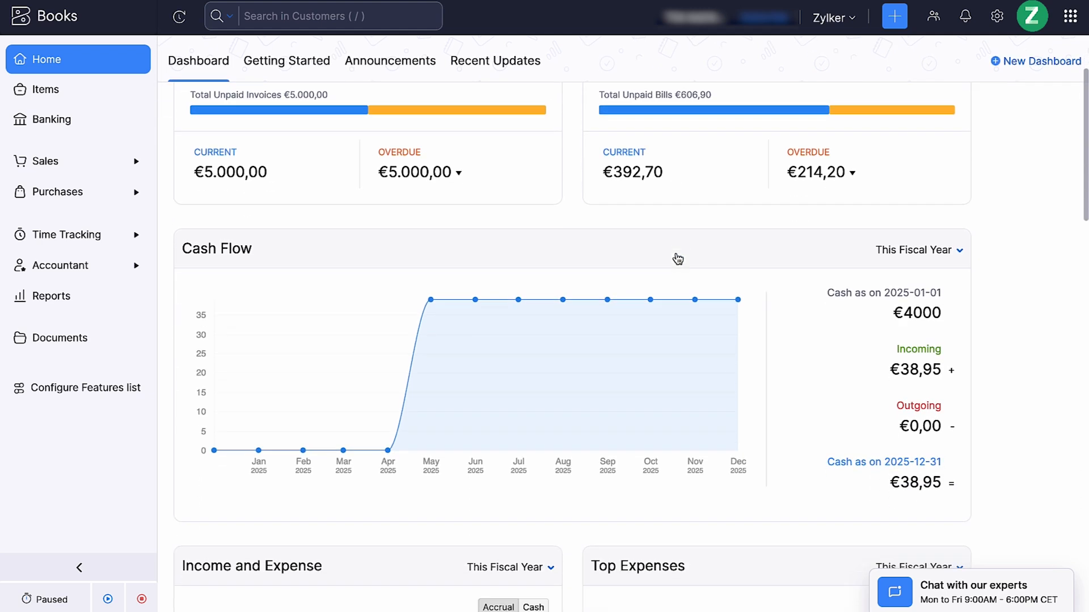
scroll(678, 258, "down", 4)
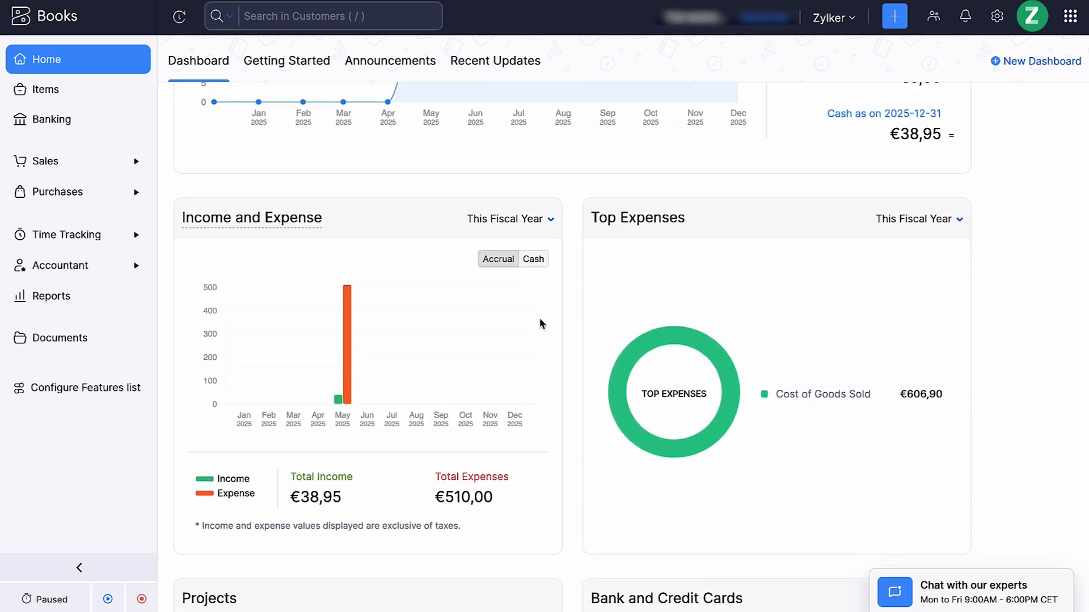
scroll(539, 321, "down", 9)
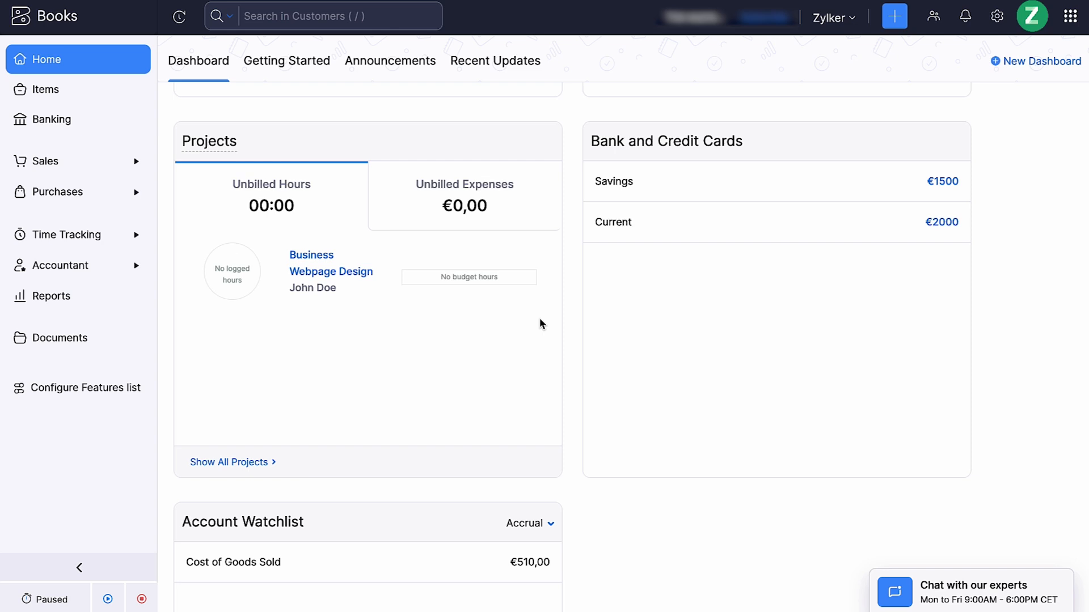
scroll(540, 324, "down", 2)
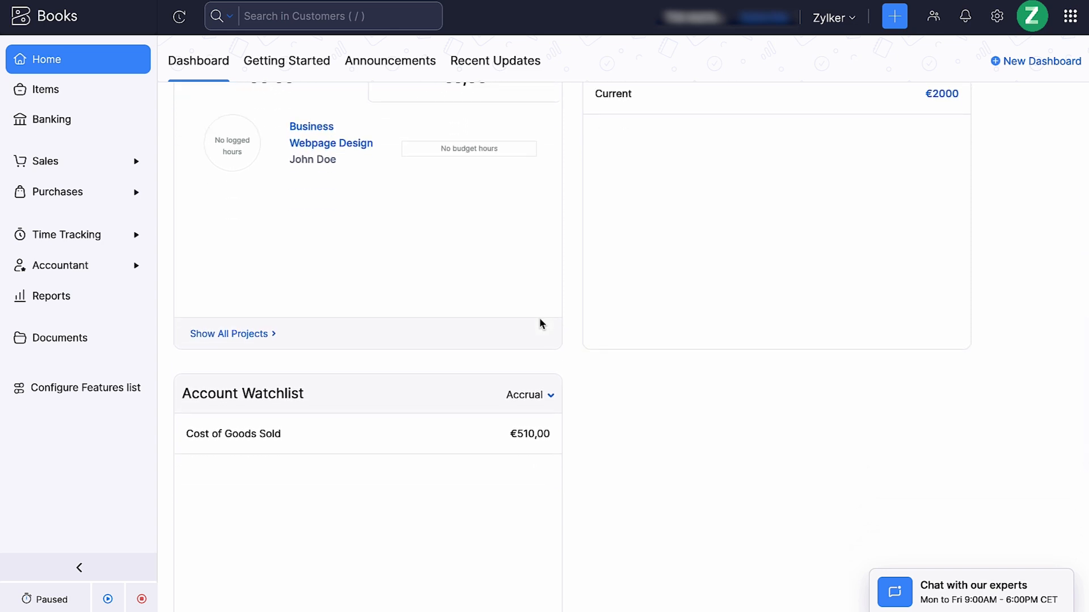
Review the recent product updates, then view the list of organizations and the account's help and support options
left_click(504, 79)
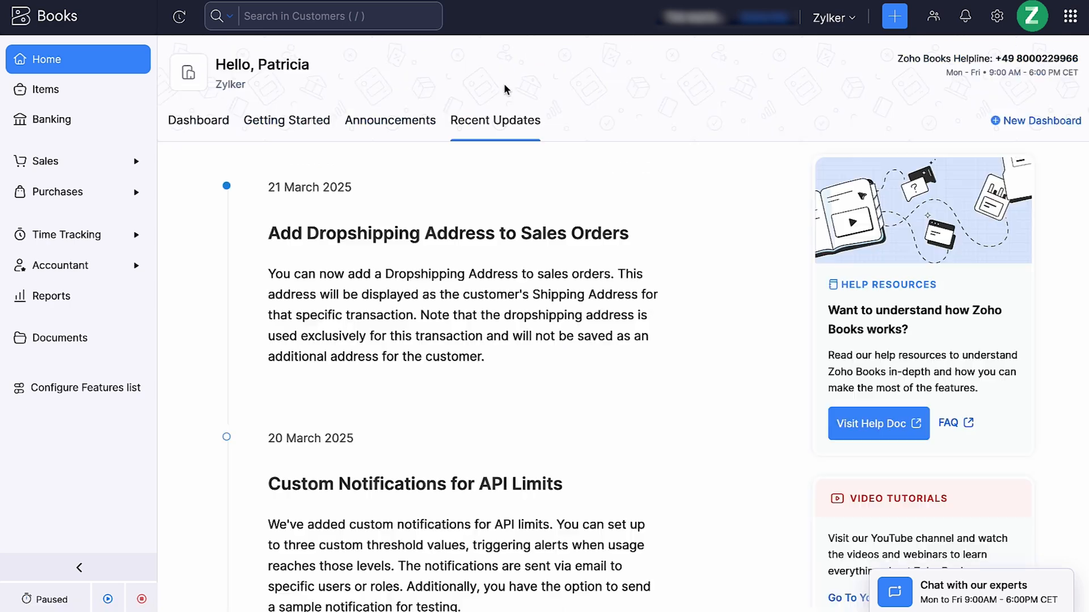
scroll(572, 411, "down", 8)
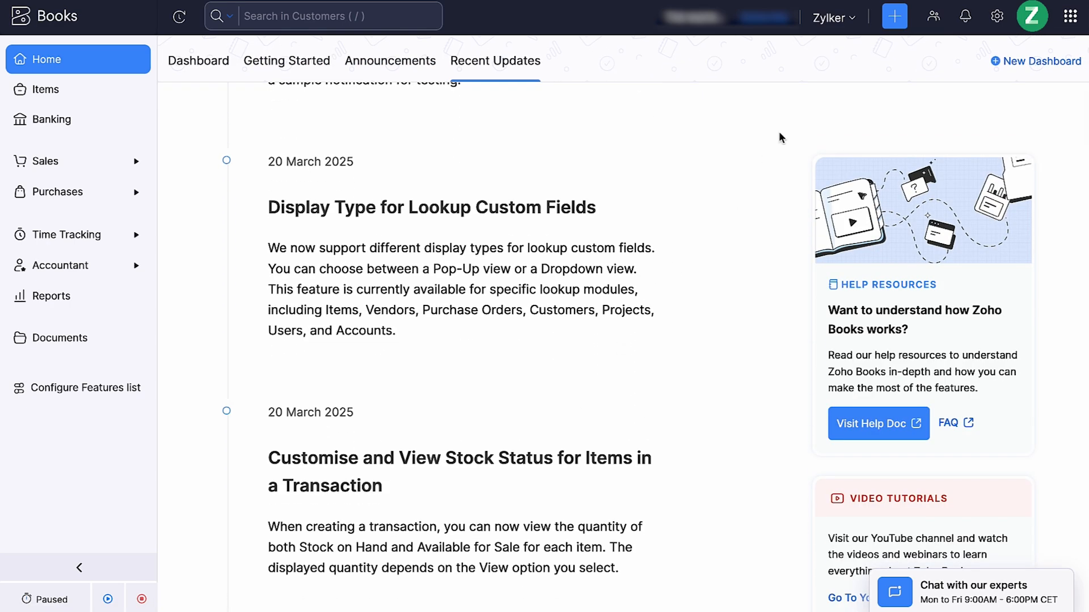
left_click(846, 23)
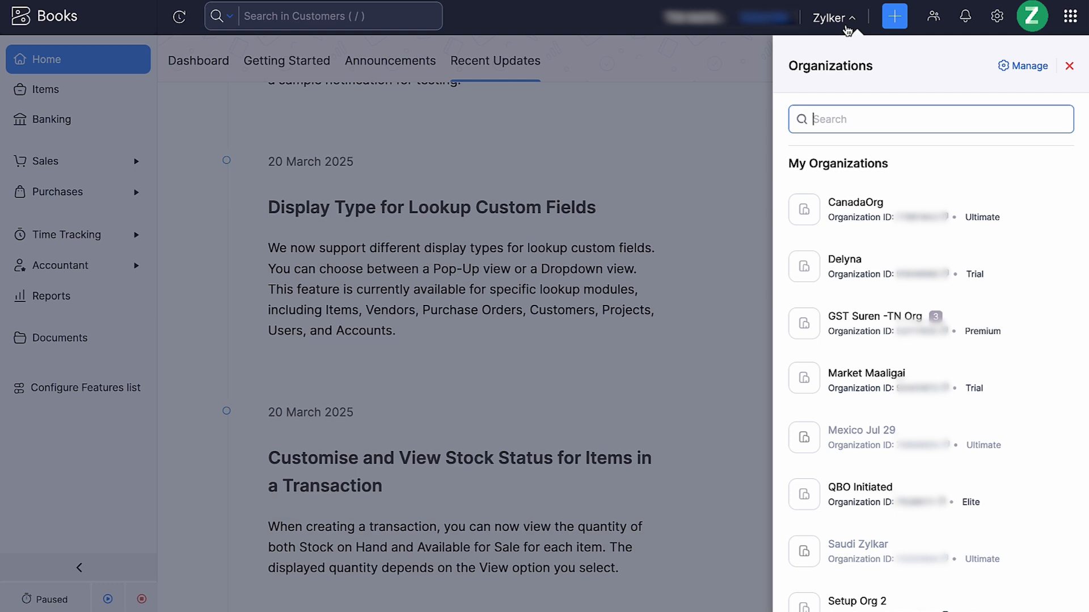
left_click(1032, 16)
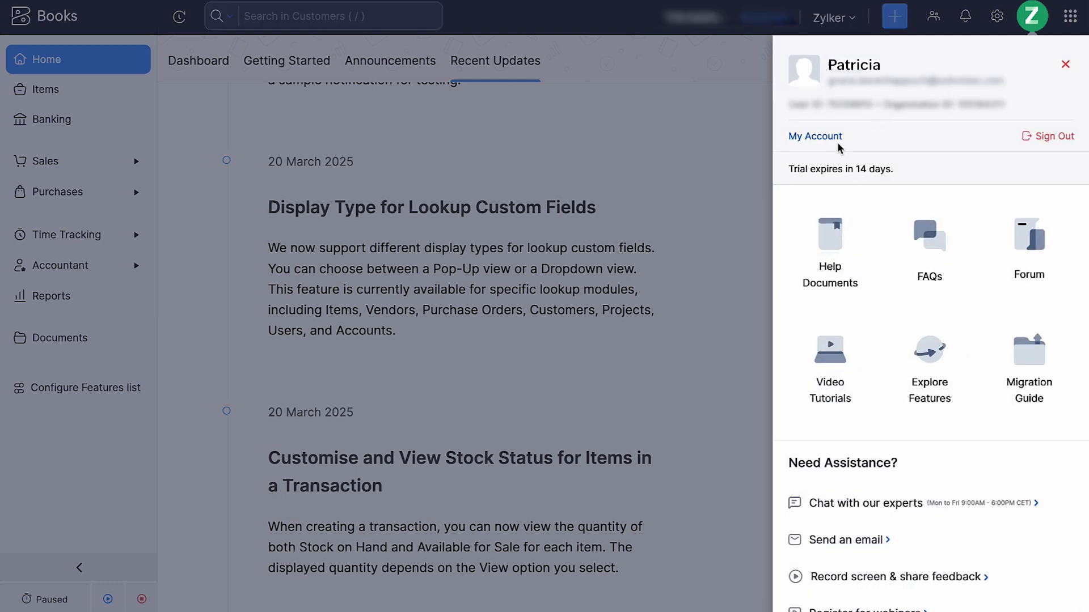